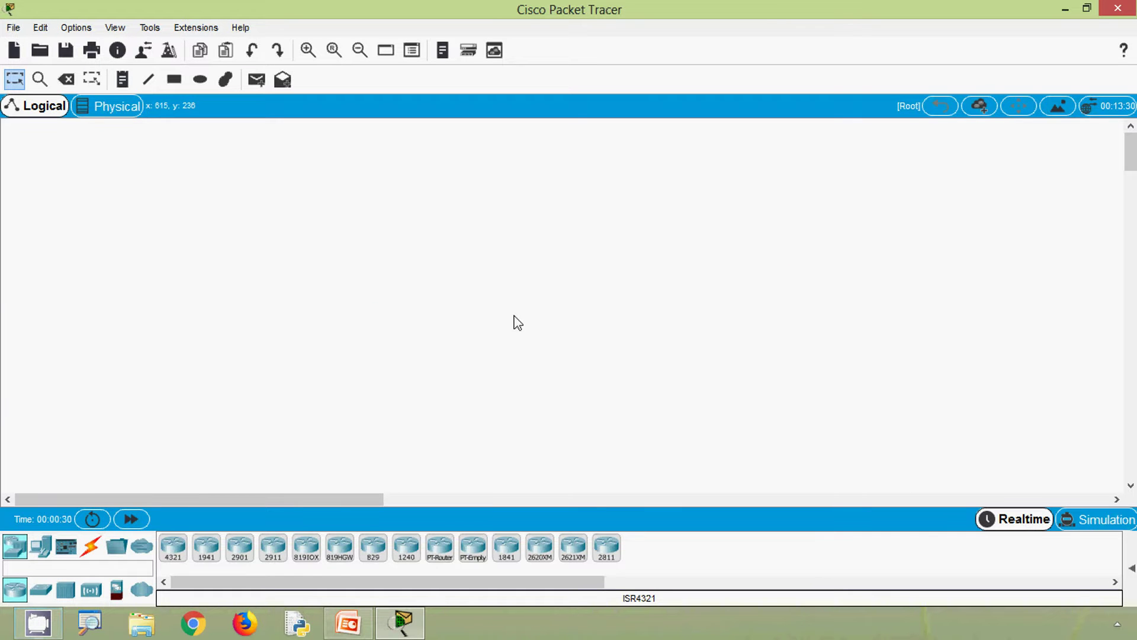
Step: Place a 2960 switch near the middle of the workspace and rename it S1
left_click(40, 589)
left_click(171, 548)
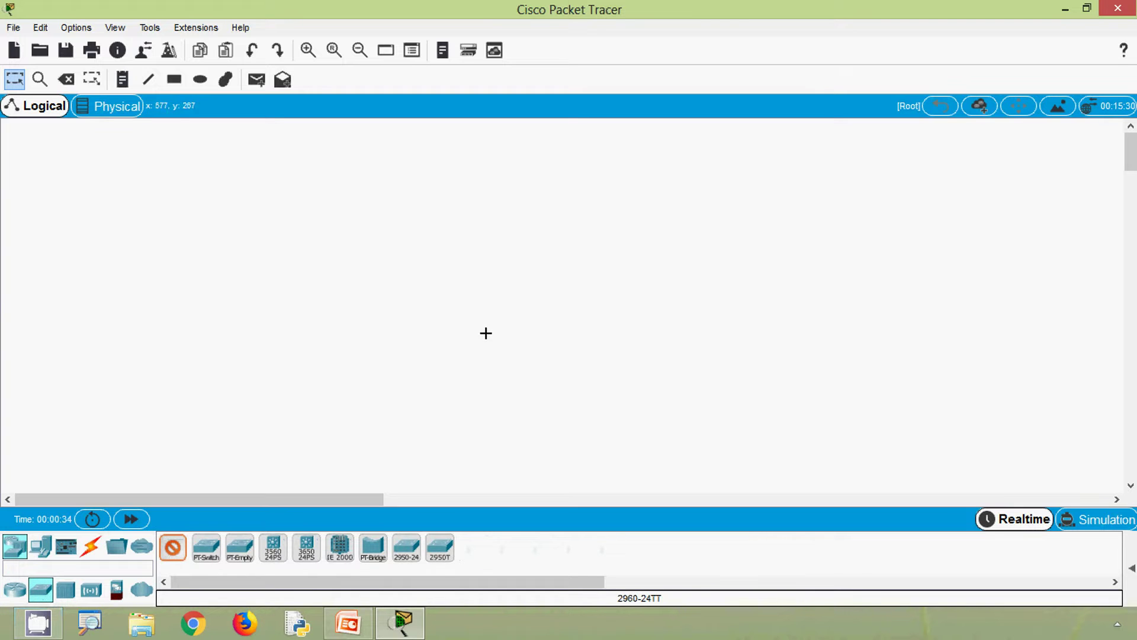
left_click(513, 309)
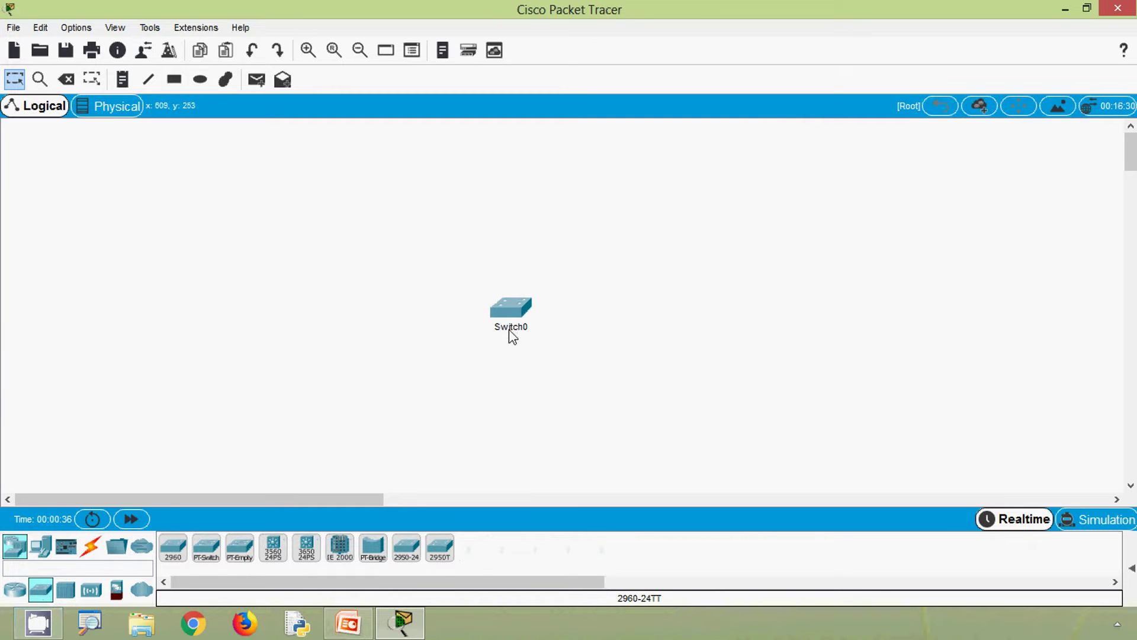
left_click(510, 329)
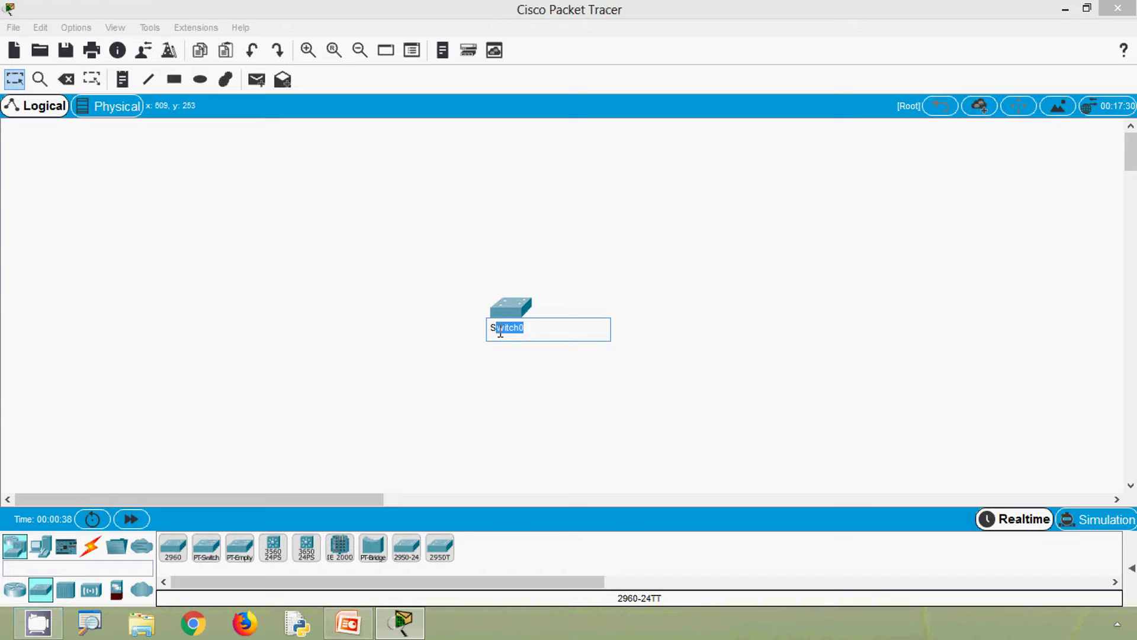
type("1")
key("Return")
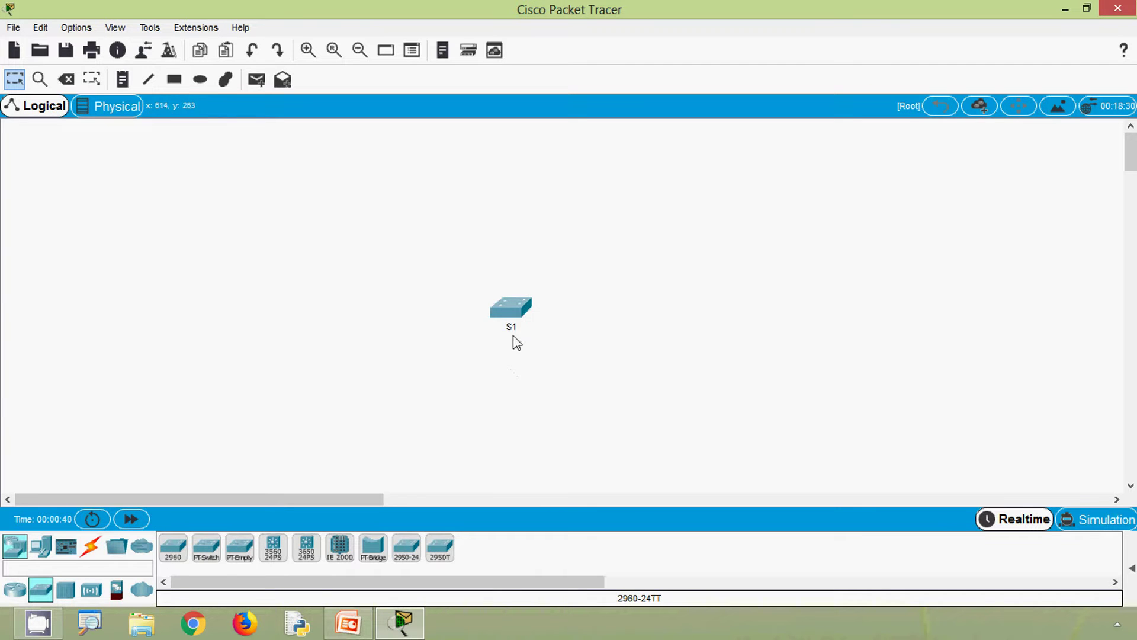
left_click_drag(517, 312, 539, 306)
Step: Add five PCs to the workspace: one on the left of switch S1 and four on its right
left_click(40, 545)
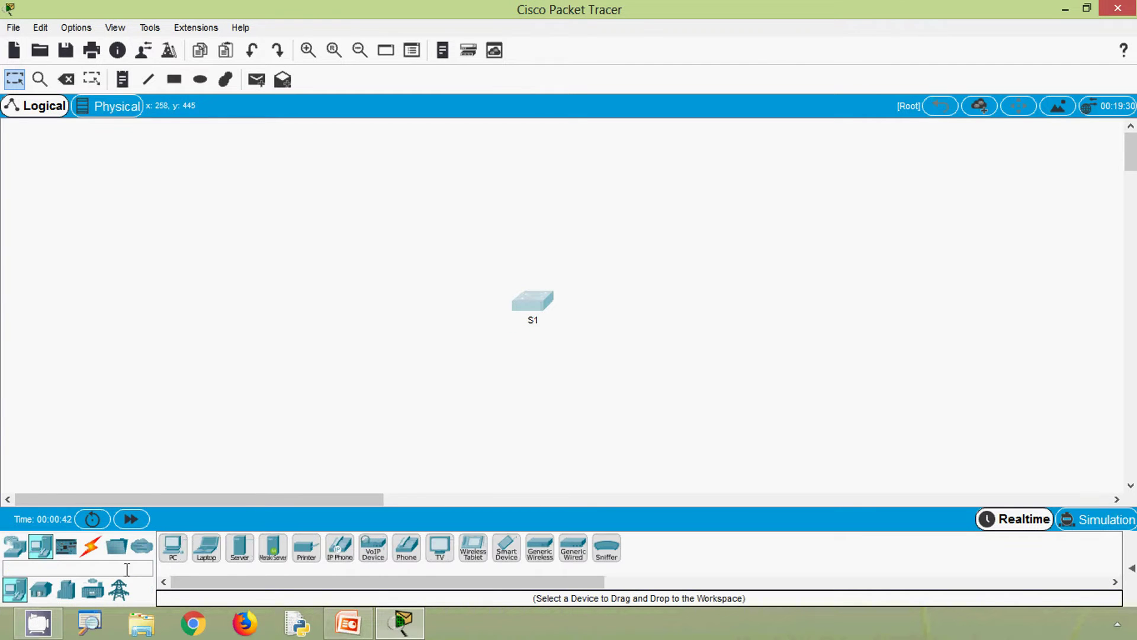
left_click(173, 562)
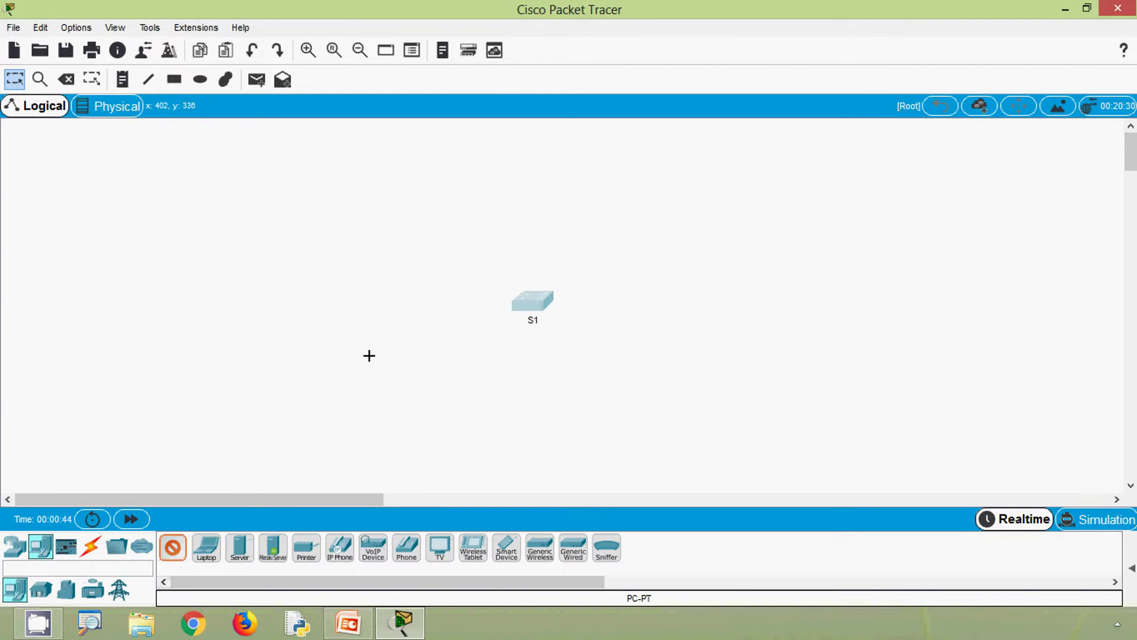
left_click(404, 309)
left_click(725, 217)
left_click(727, 304)
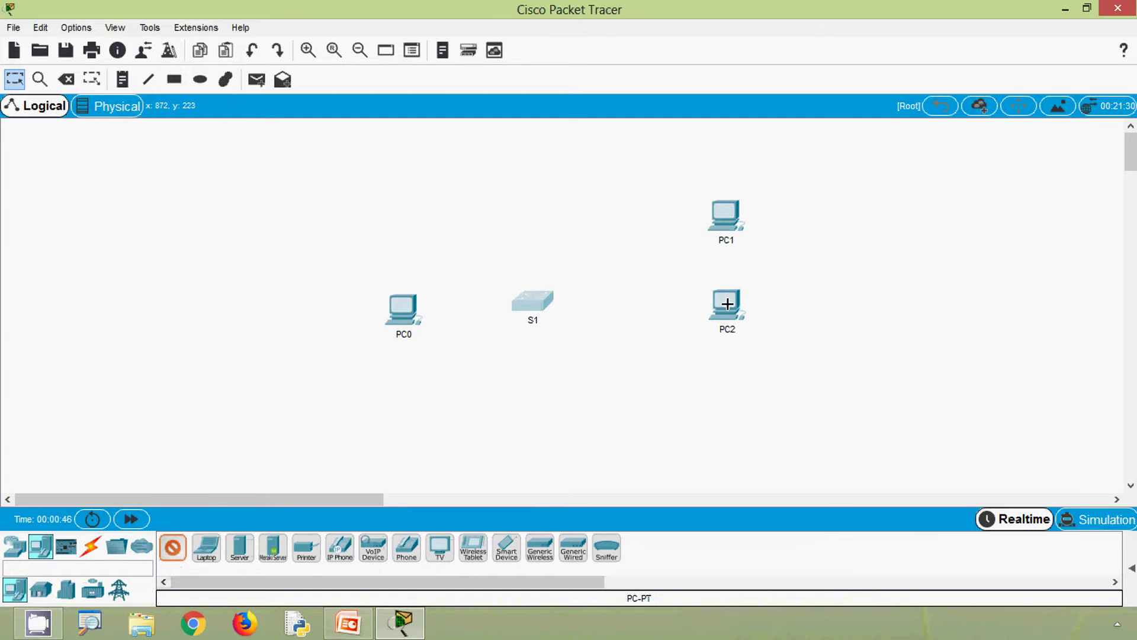
left_click(728, 399)
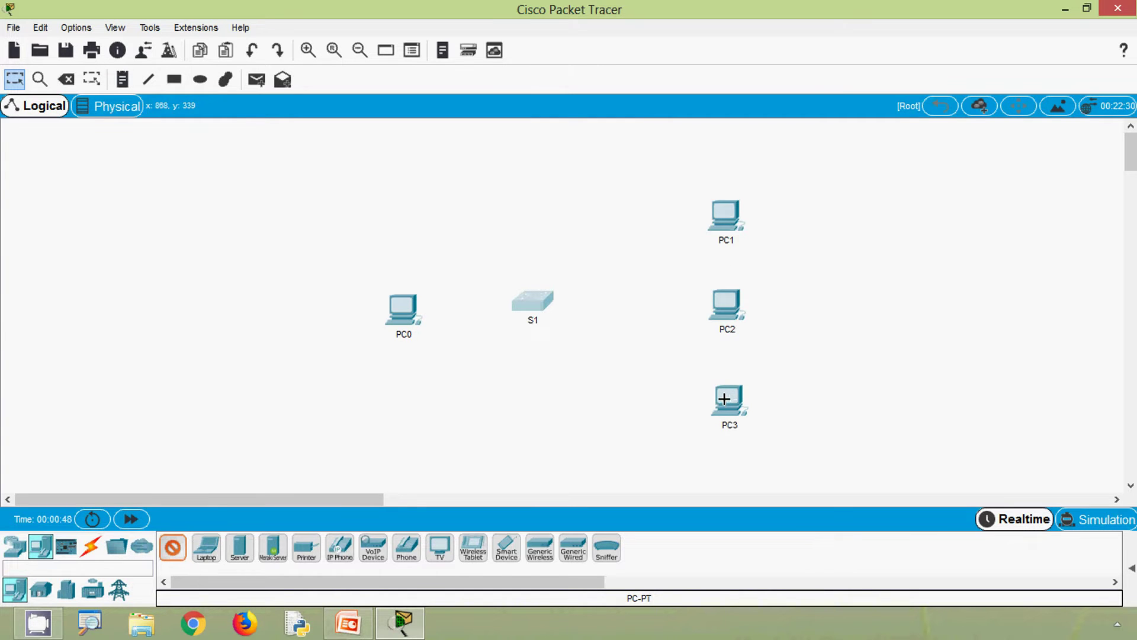
left_click(817, 308)
key("Escape")
Step: Delete PC0 from the workspace
left_click_drag(403, 308, 244, 285)
key("Delete")
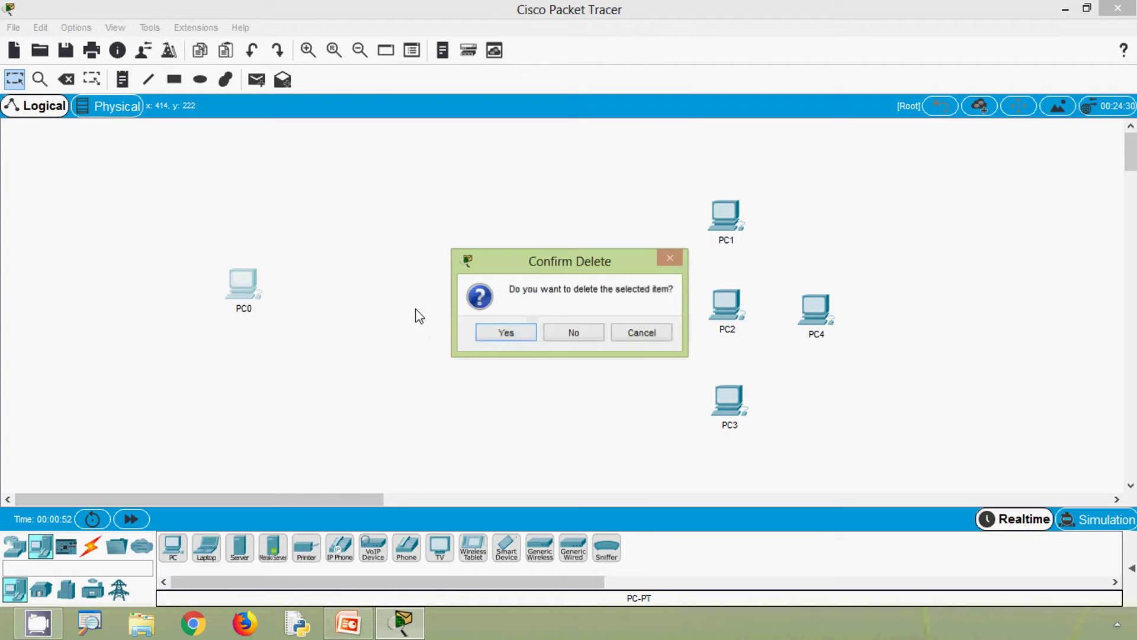
left_click(499, 333)
key("Escape")
Step: Arrange PC1 on the left of S1 and PC2, PC3 and PC4 in a vertical column on its right
left_click_drag(710, 234, 413, 323)
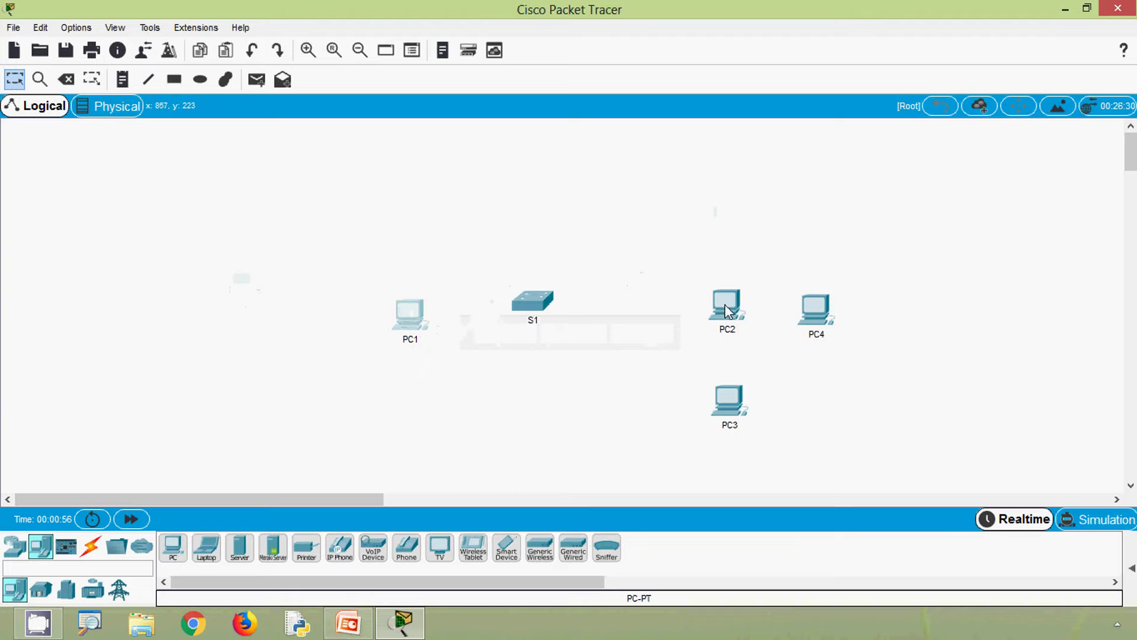
left_click_drag(730, 311, 718, 235)
left_click_drag(736, 409, 722, 336)
left_click_drag(797, 312, 707, 430)
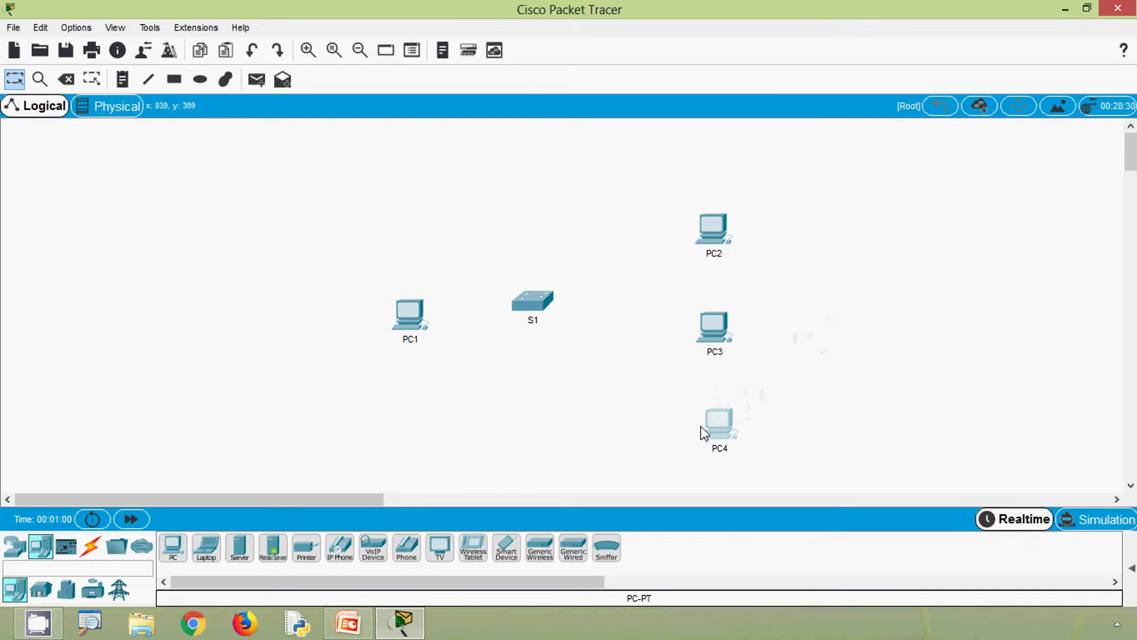
left_click_drag(421, 322, 414, 301)
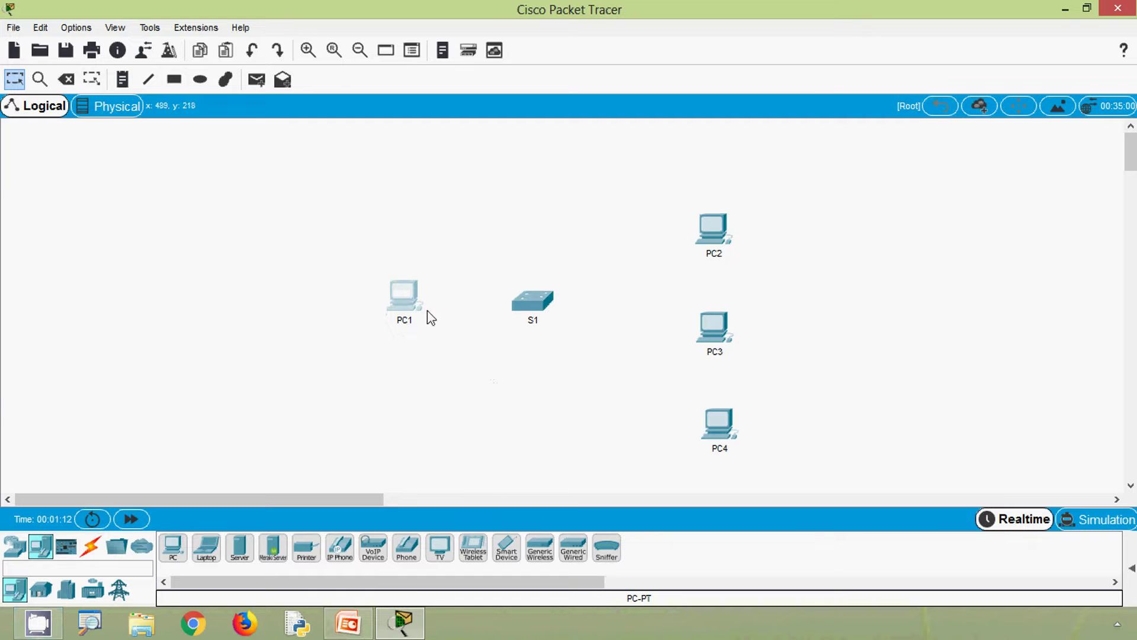
Step: Connect PC1's FastEthernet0 to S1's FastEthernet0/1 with a copper straight-through cable
left_click(91, 547)
left_click(238, 547)
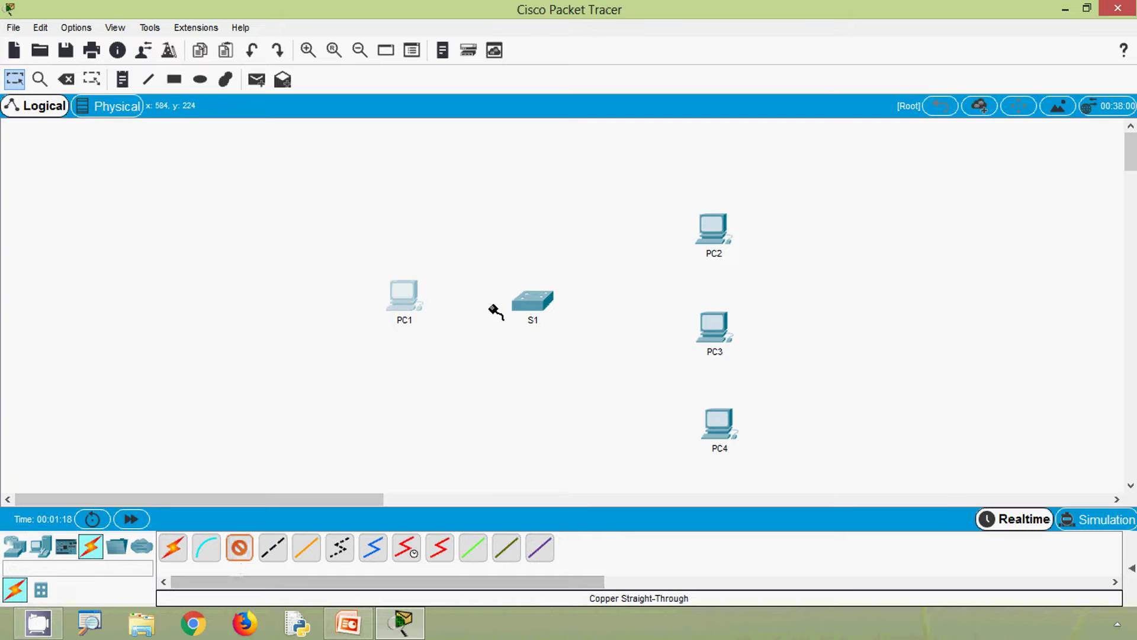
left_click(411, 300)
key("Escape")
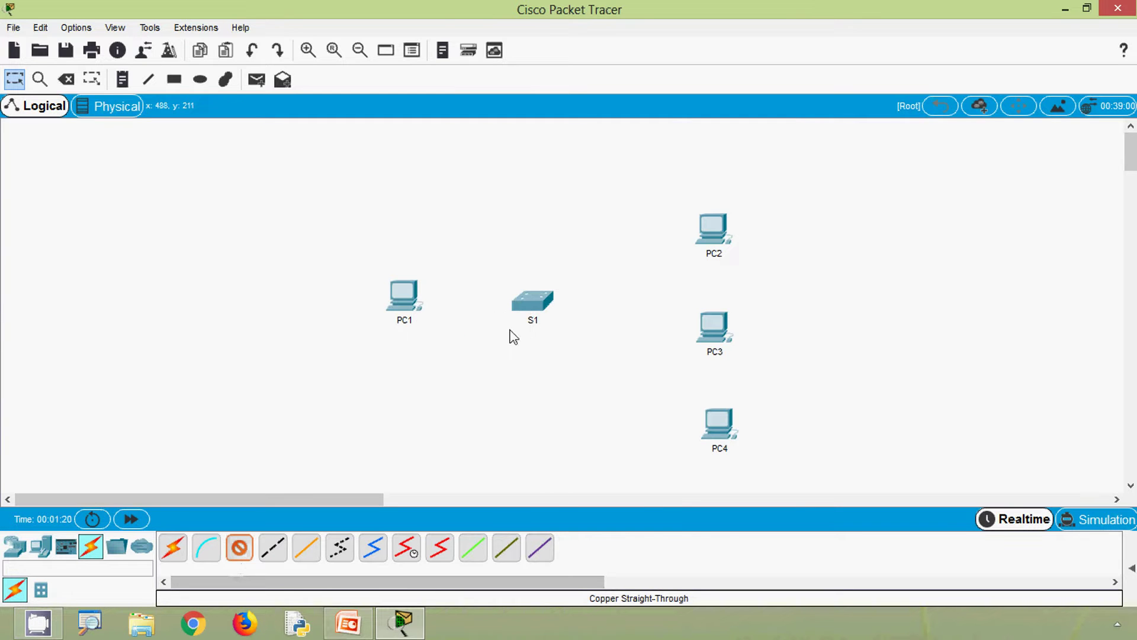
left_click(532, 301)
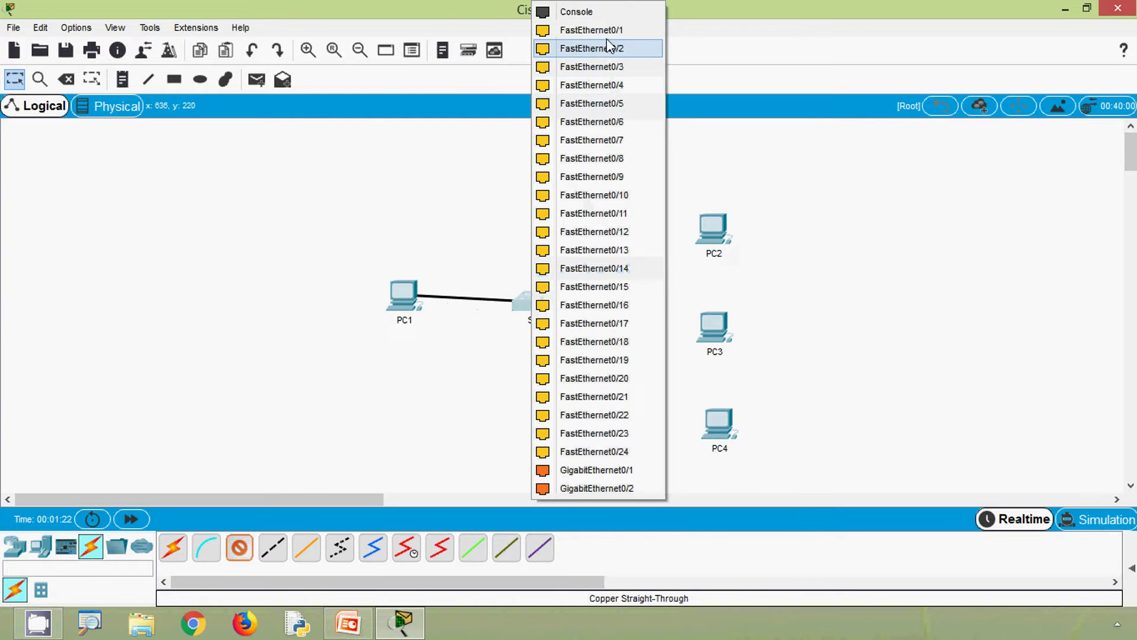
key("Escape")
left_click(529, 302)
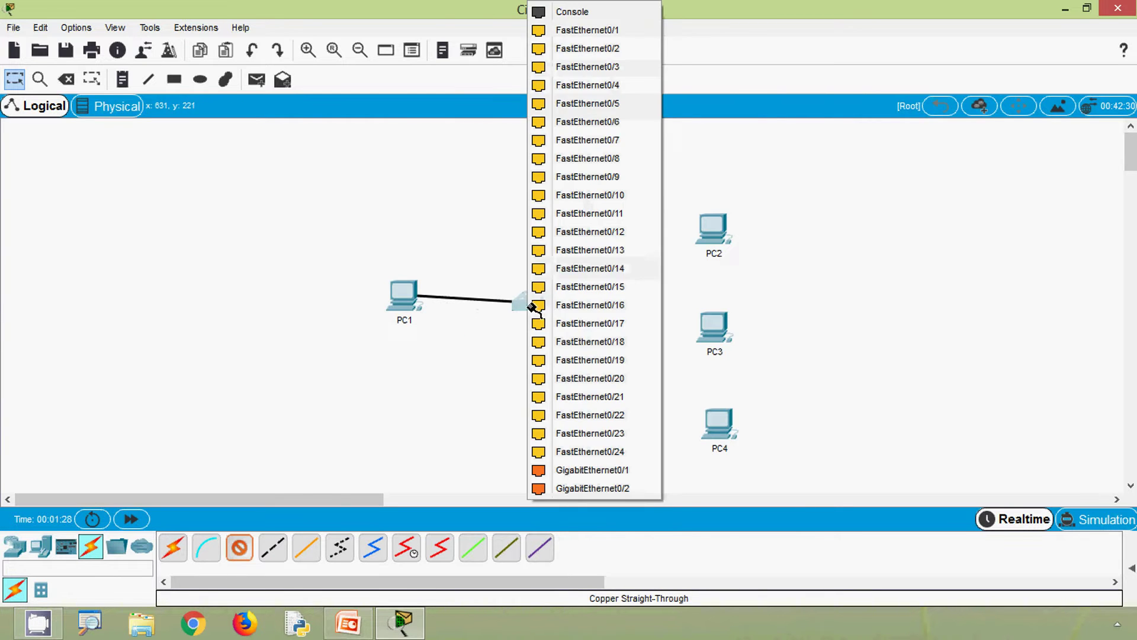
left_click(583, 31)
Step: Cable PC2's FastEthernet0 to port FastEthernet0/2 on switch S1
left_click(712, 229)
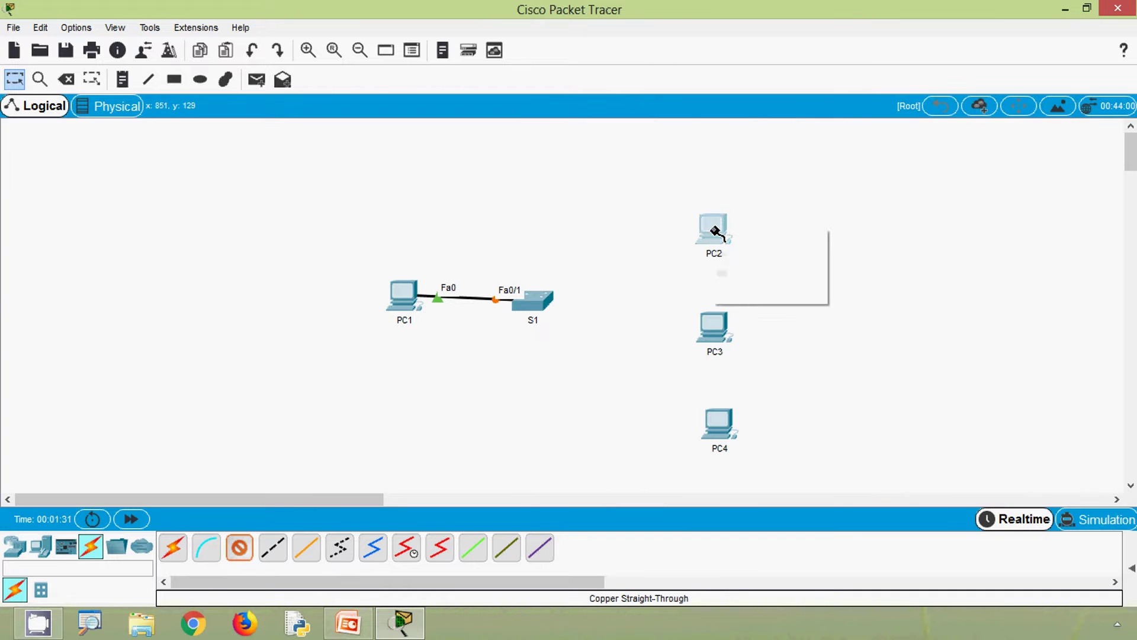
left_click(724, 292)
left_click(547, 299)
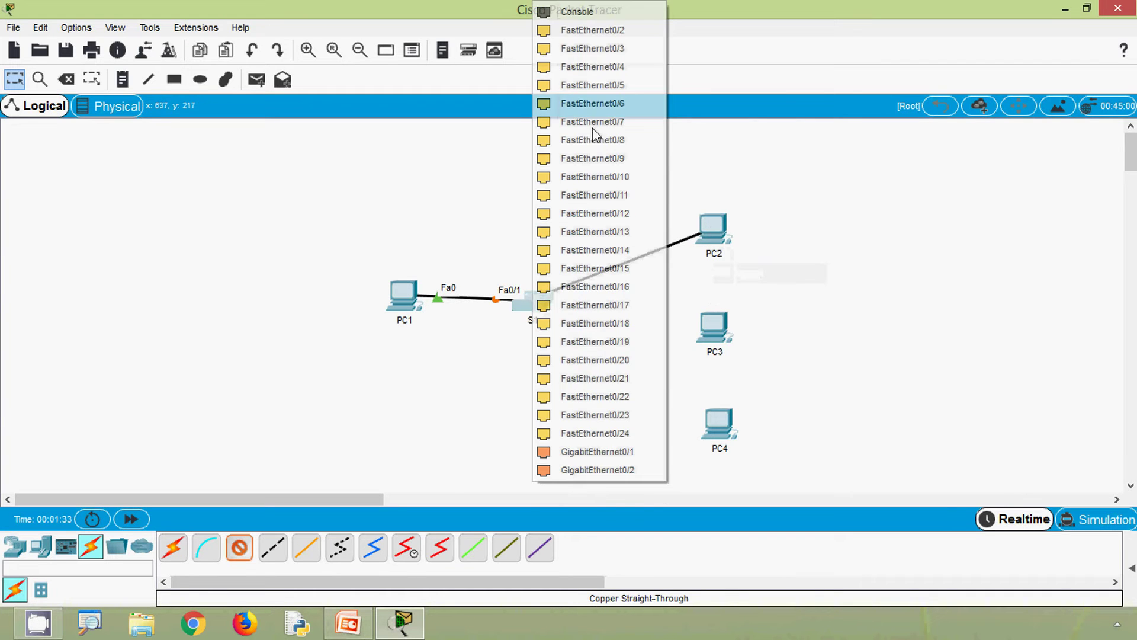
left_click(605, 32)
Step: Cable PC3's FastEthernet0 to port FastEthernet0/3 on switch S1
left_click(715, 324)
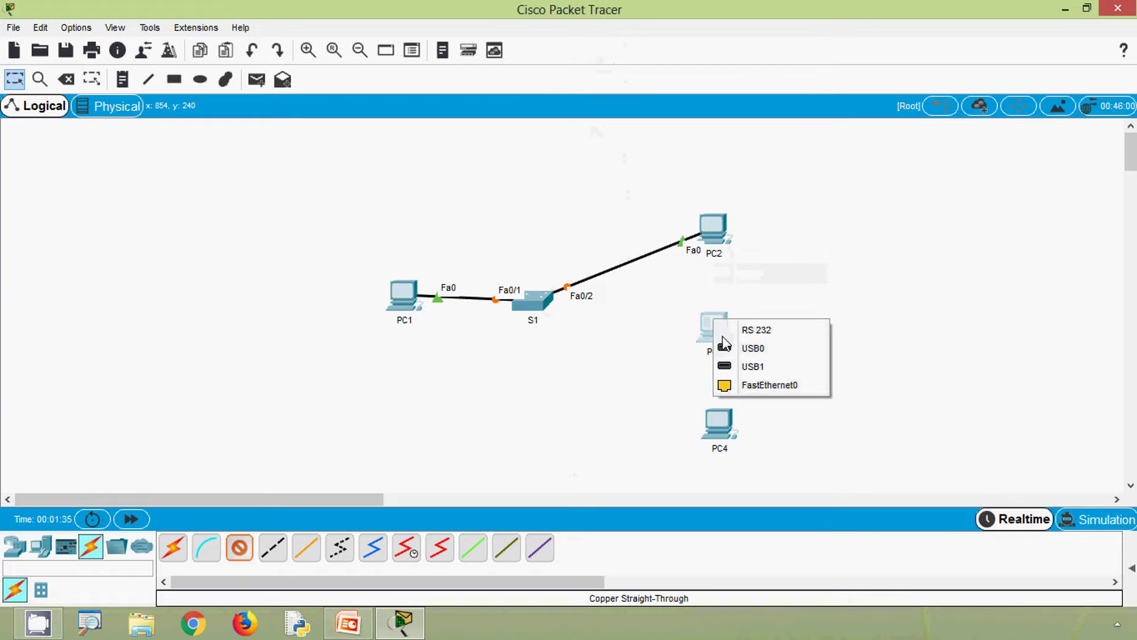
left_click(734, 385)
left_click(535, 301)
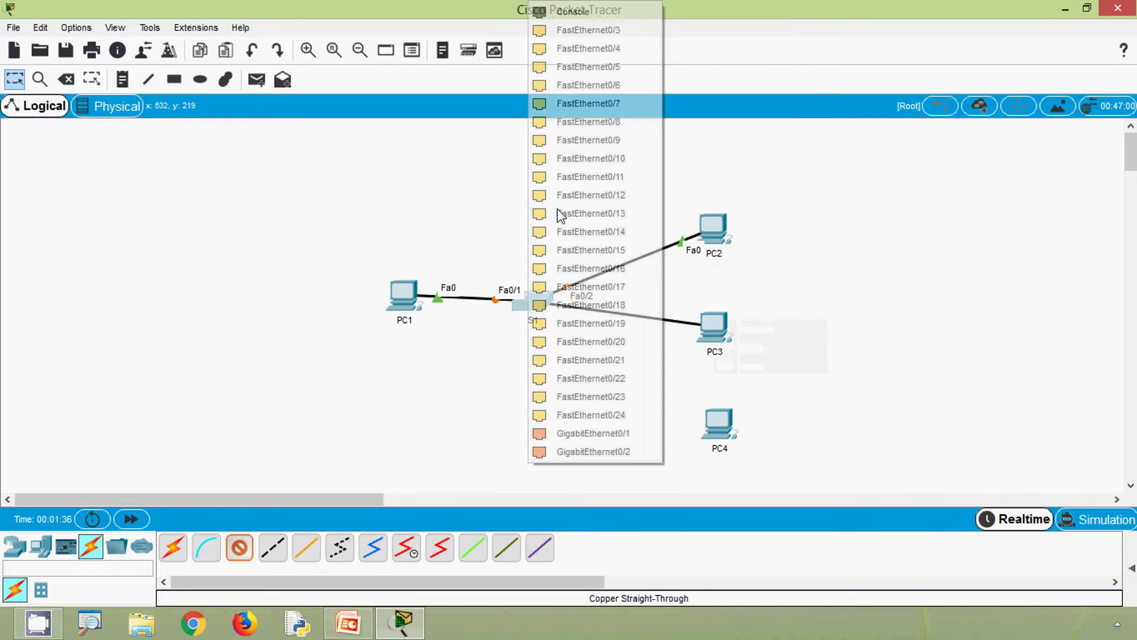
left_click(595, 33)
Step: Cable PC4's FastEthernet0 to port FastEthernet0/4 on switch S1
left_click(715, 429)
left_click(764, 485)
left_click(536, 301)
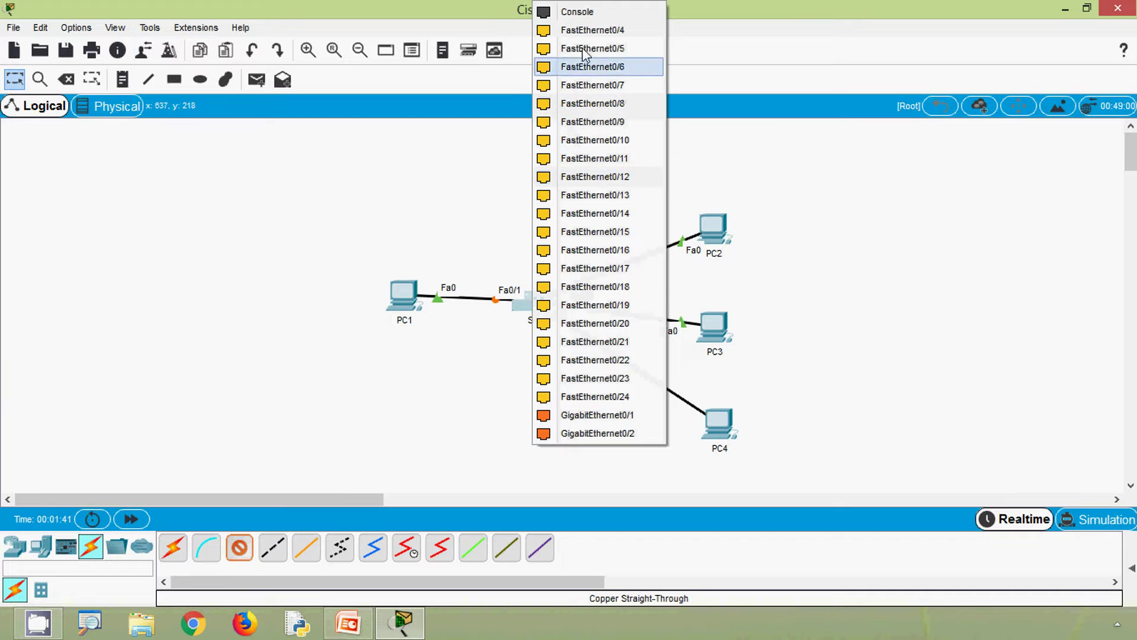
left_click(582, 31)
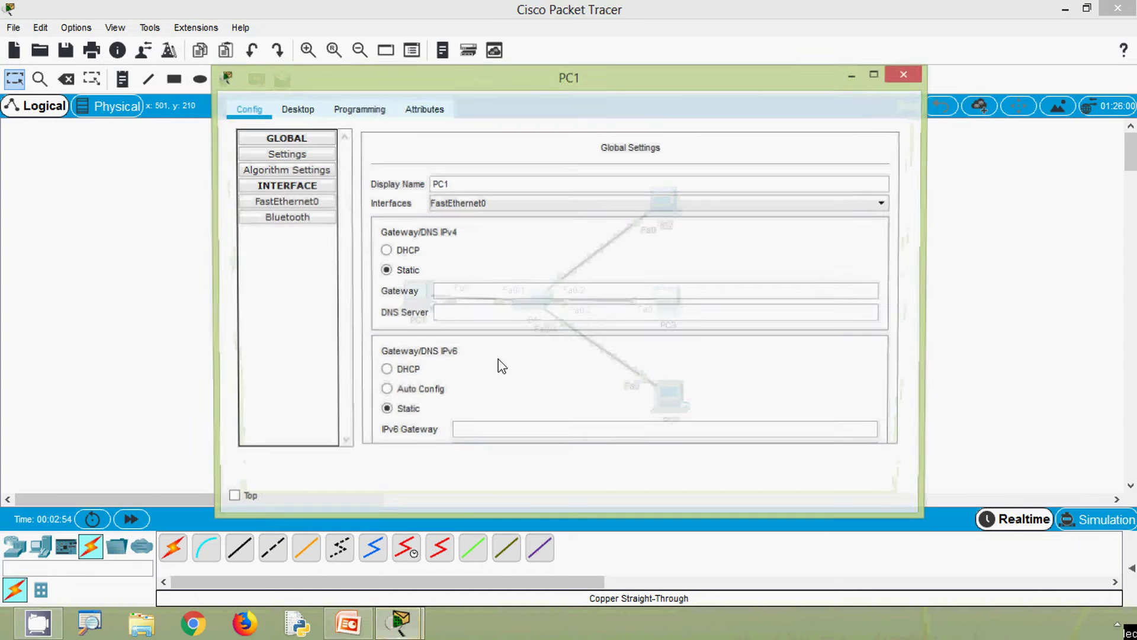
Step: Configure PC1 with the static IP address 192.168.1.1 and subnet mask 255.255.255.0
left_click(301, 112)
left_click(309, 158)
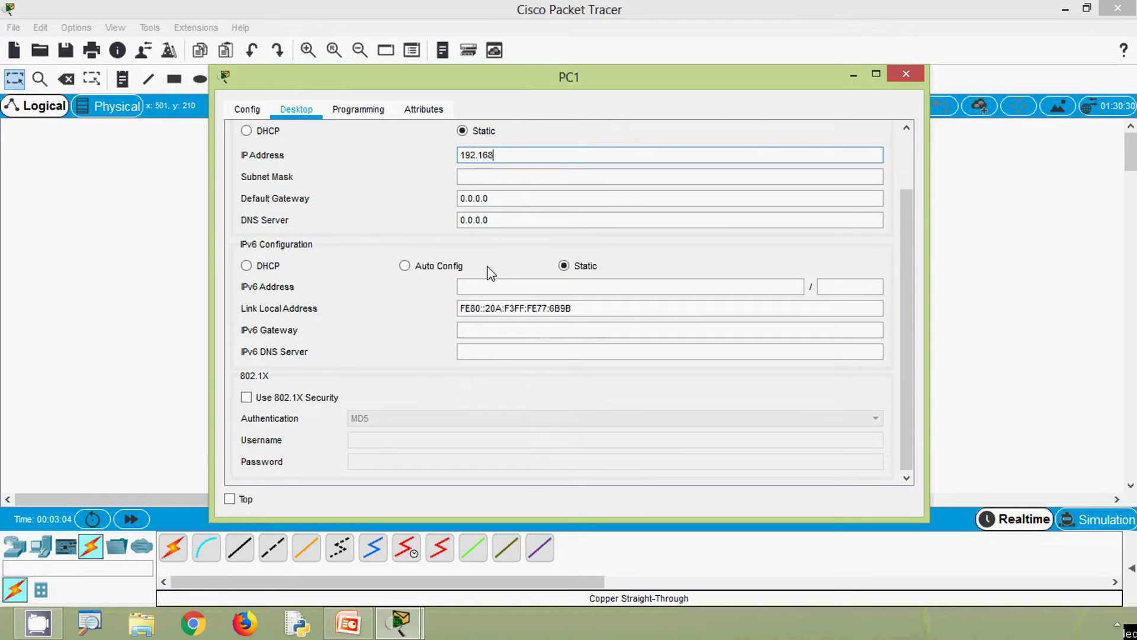
left_click_drag(522, 155, 374, 132)
left_click(542, 182)
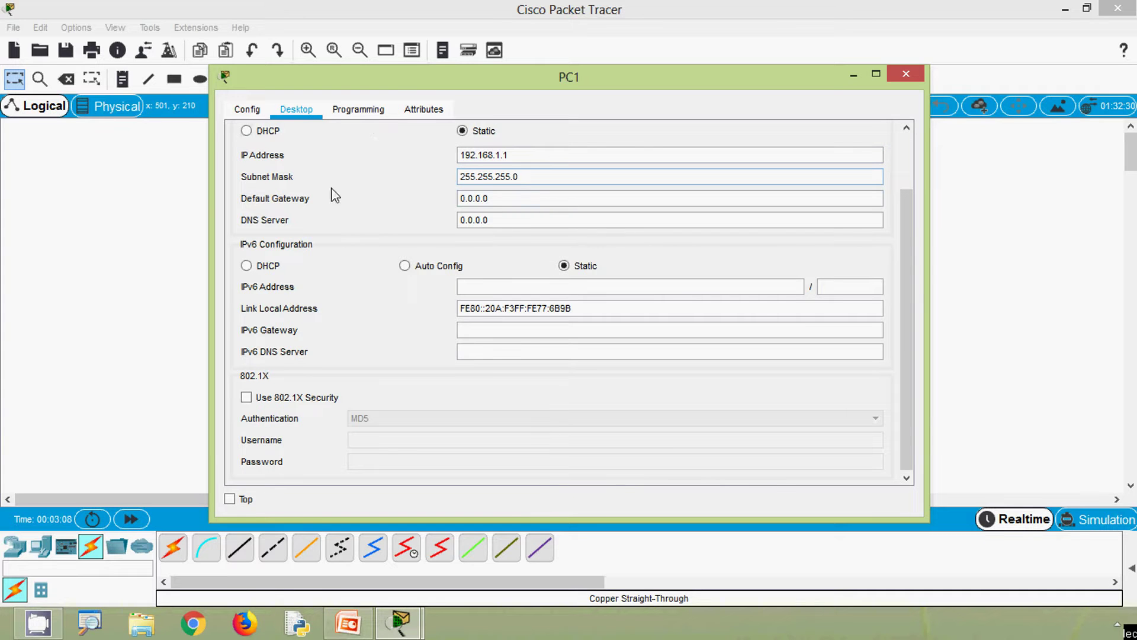
left_click(907, 73)
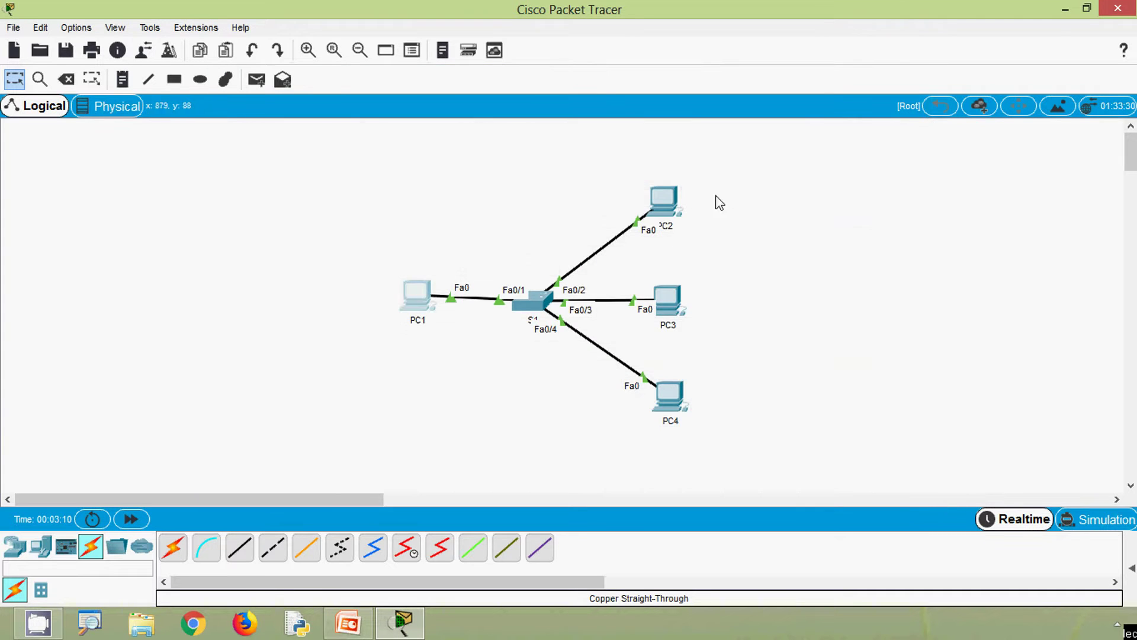
Step: Assign PC2 a static IPv4 address on the 192.168.1 network and fill in its subnet mask
left_click(673, 209)
left_click(297, 109)
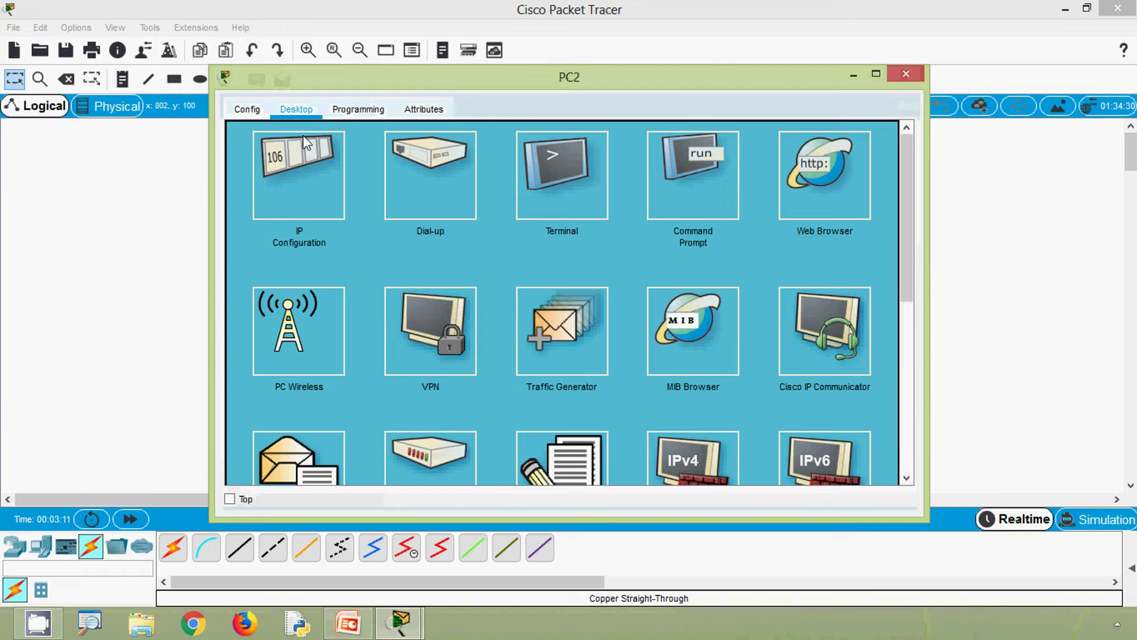
left_click(306, 155)
type("192.168.1.1")
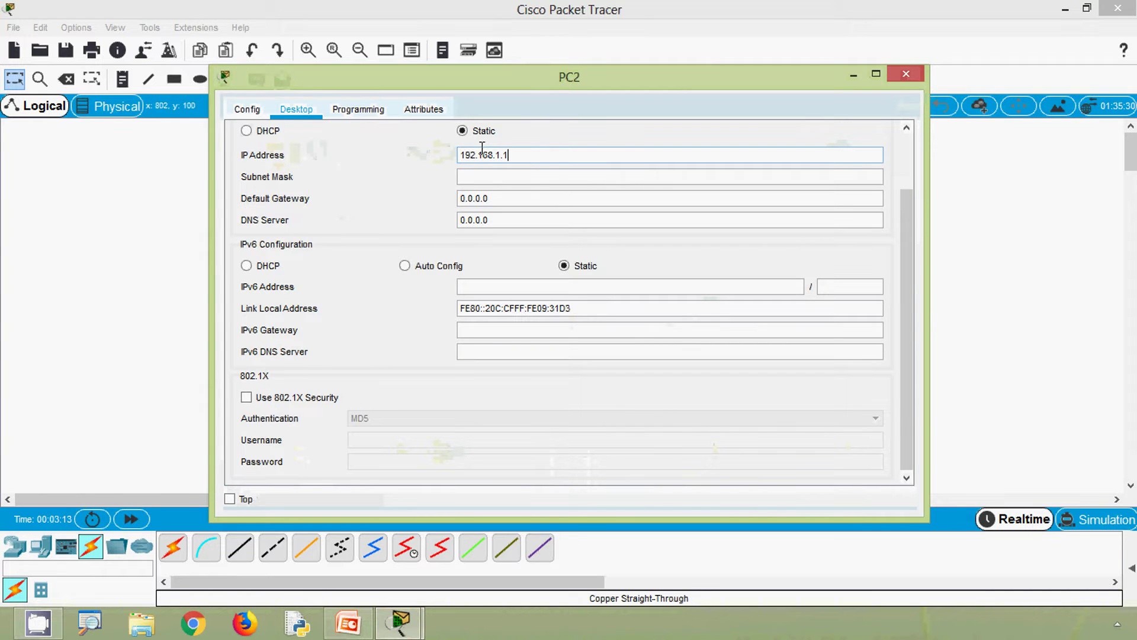
left_click(474, 177)
left_click(907, 75)
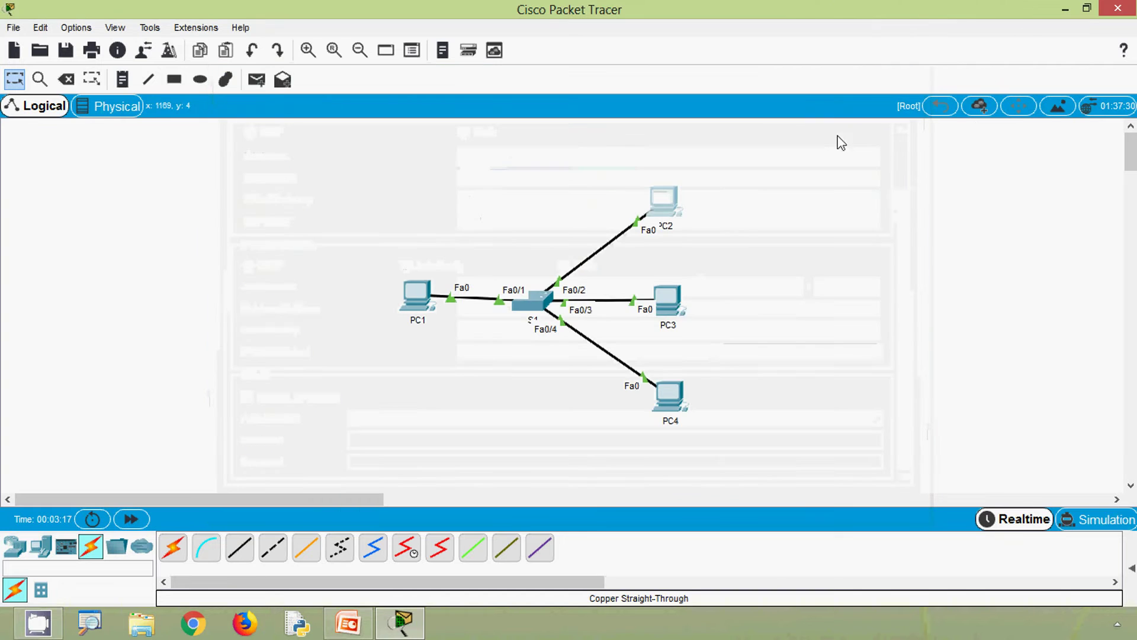
Step: Configure PC3 with the static IP address 192.168.1.3 and subnet mask 255.255.255.0
left_click(678, 302)
left_click(296, 109)
left_click(302, 161)
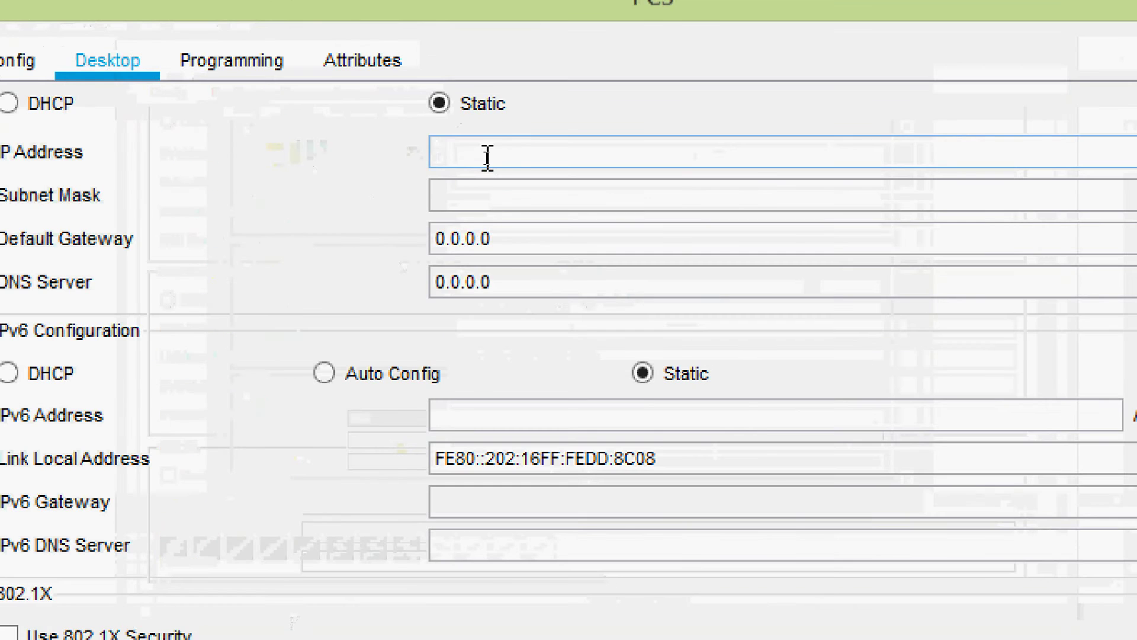
type("192.168.1.1")
key("BackSpace")
type("3")
left_click(490, 193)
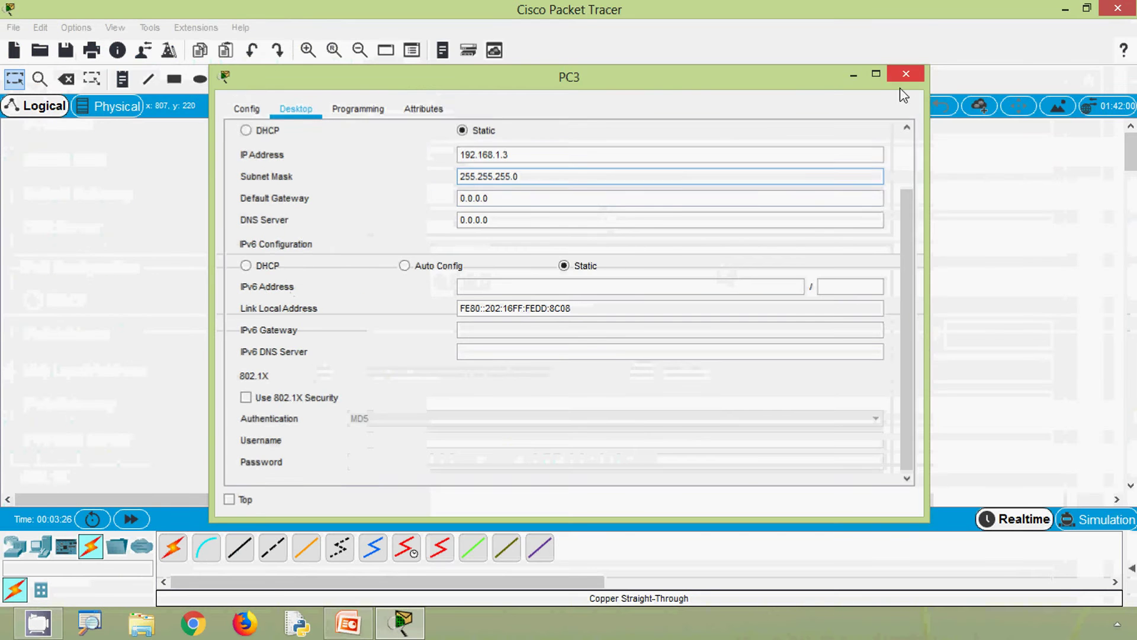
left_click(914, 82)
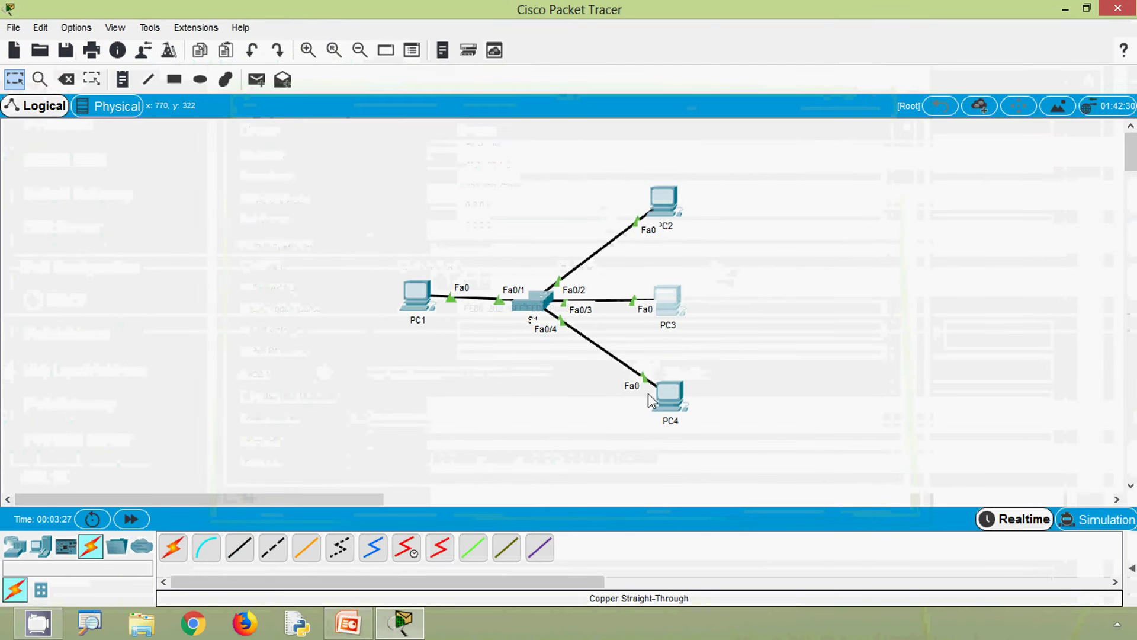
Step: Configure PC4 with the static IP address 192.168.1.4 and subnet mask 255.255.255.0
left_click(680, 400)
left_click(296, 109)
left_click(297, 166)
left_click(463, 158)
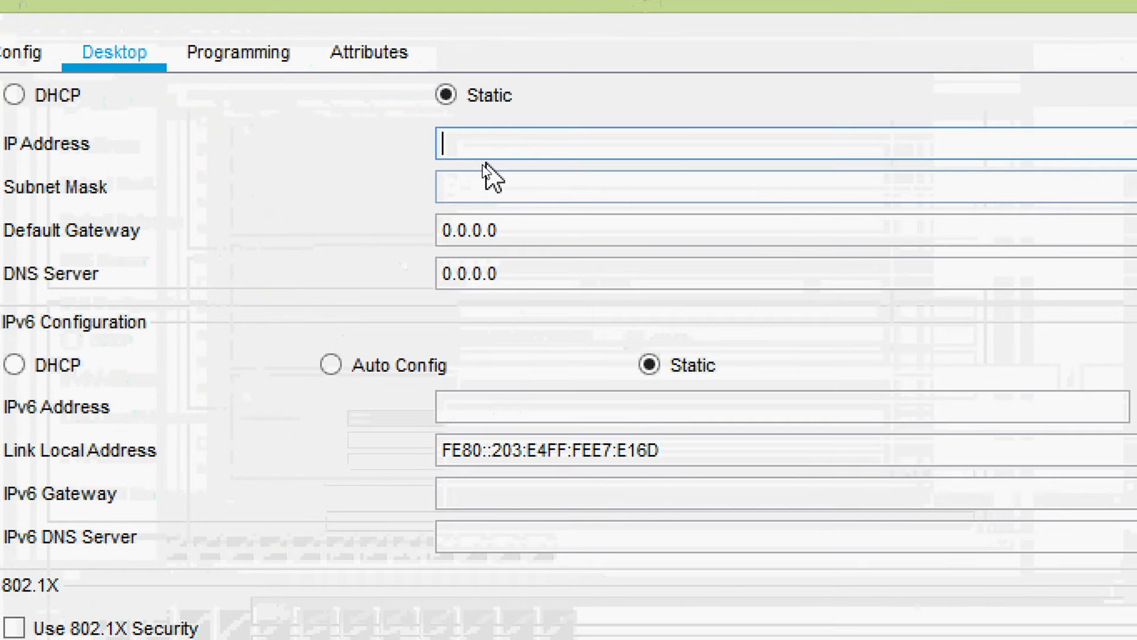
type("192.168.1.1")
key("BackSpace")
type("4")
left_click(471, 178)
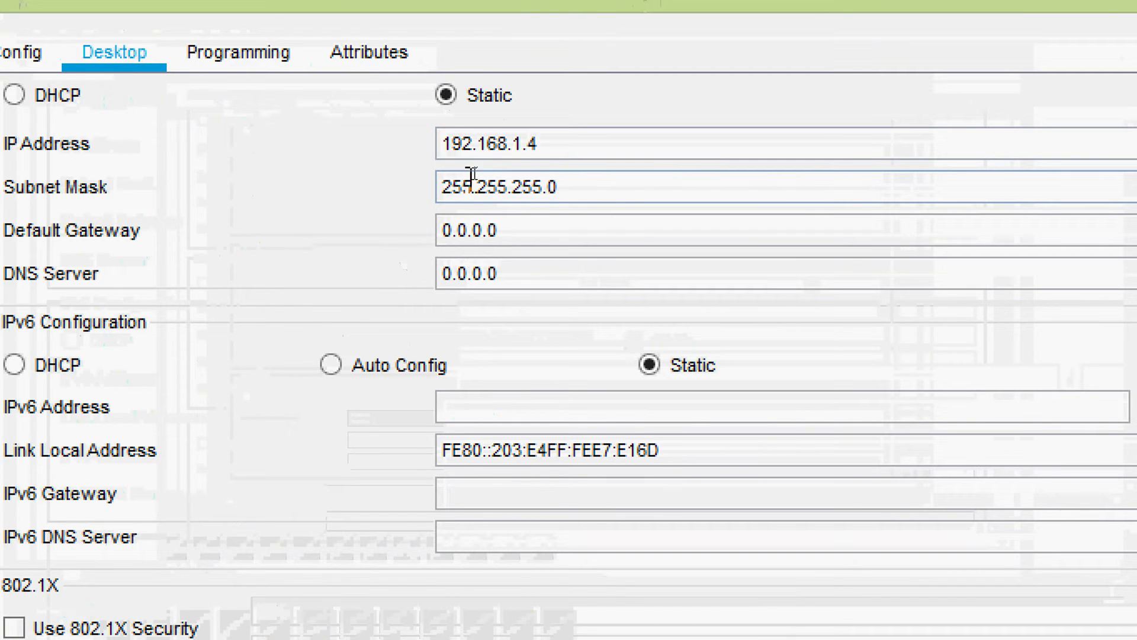
left_click(903, 76)
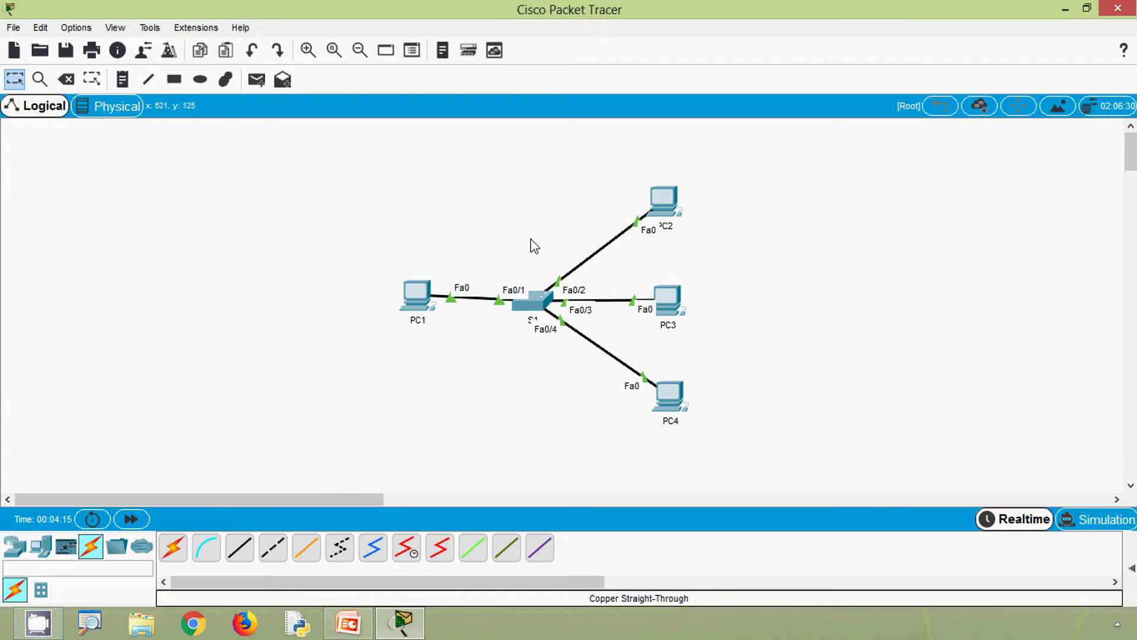
Step: Open the command-line interface of switch S1 and enter privileged EXEC mode with the enable command
mouse_move(542, 299)
left_click(536, 303)
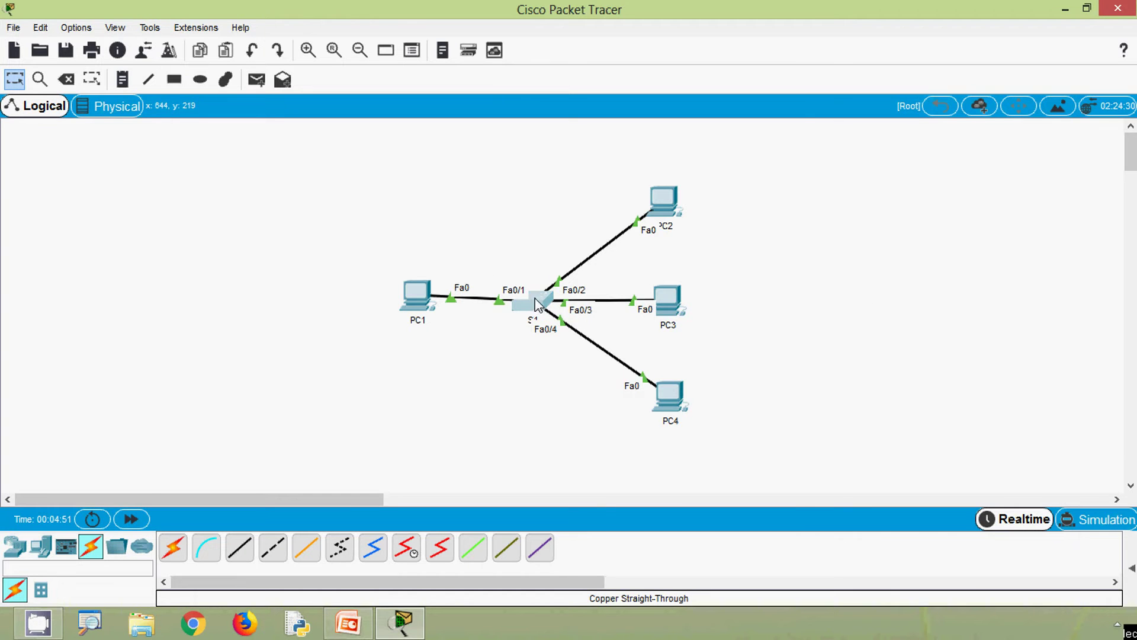
left_click(409, 109)
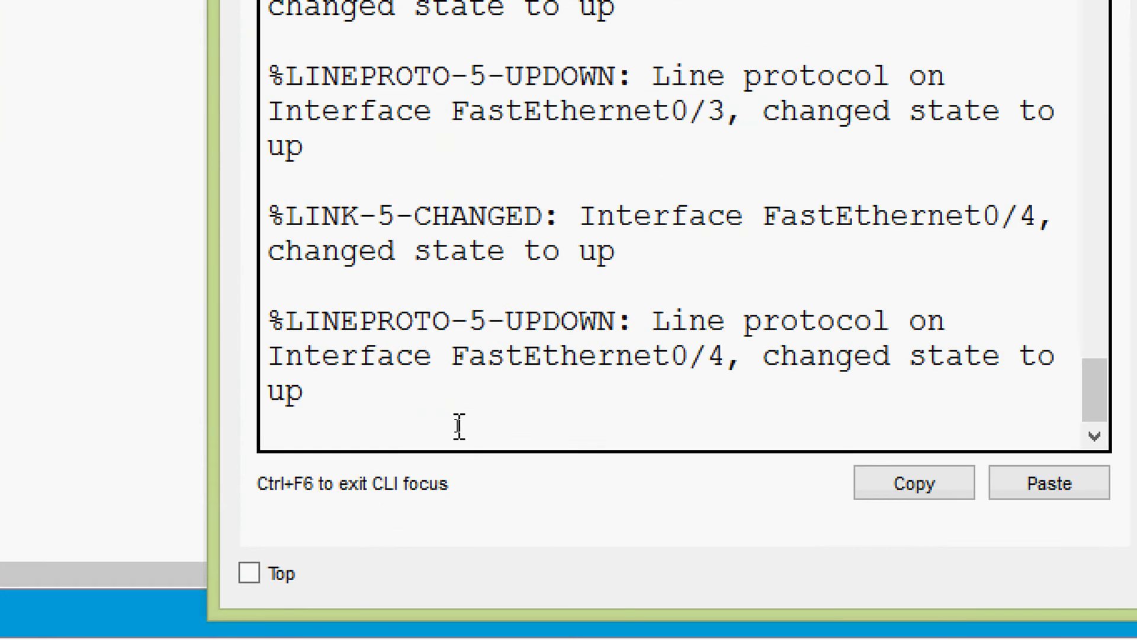
key("Return")
type("ena")
key("Tab")
key("Return")
Step: Display the switch's MAC address table with show mac address-table
type("sh")
key("Tab")
type("mac")
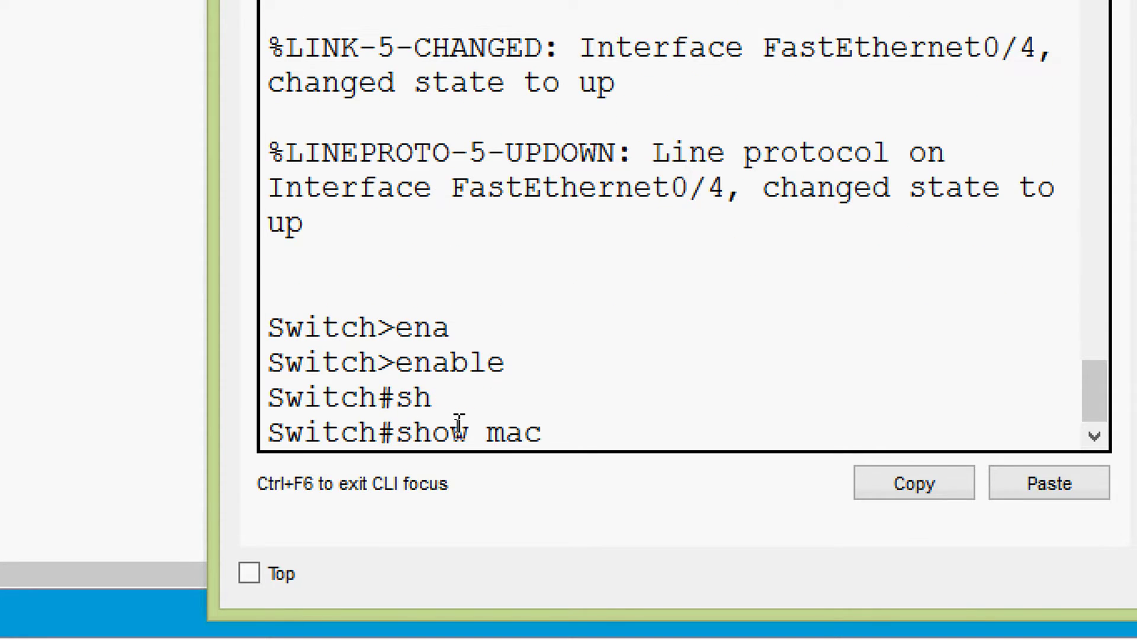
key("Tab")
type("ad")
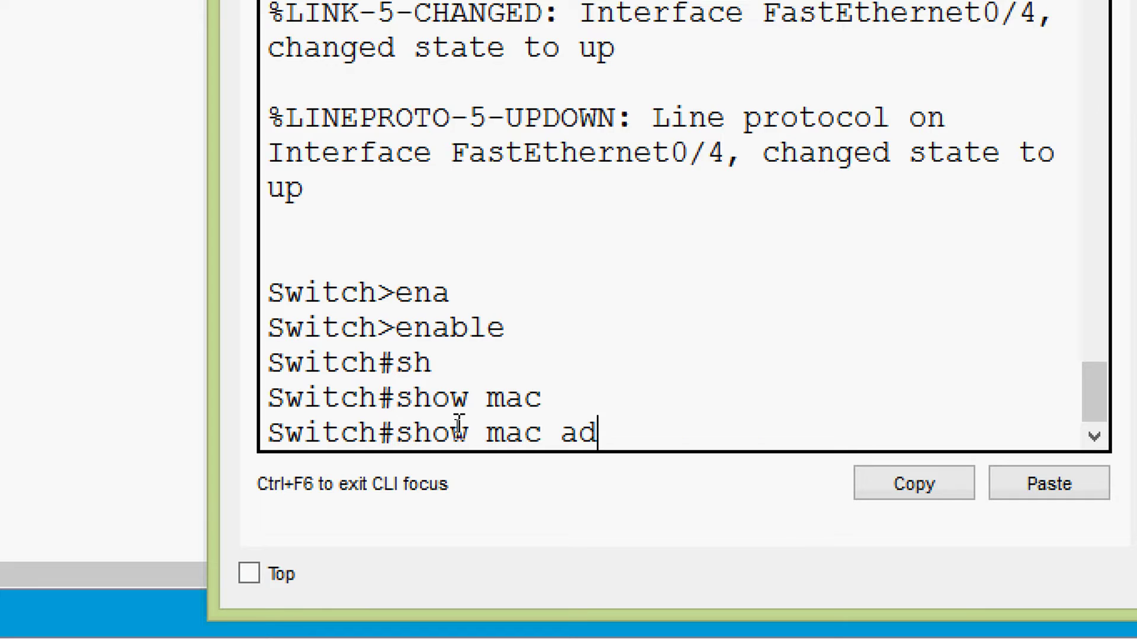
key("Tab")
key("Return")
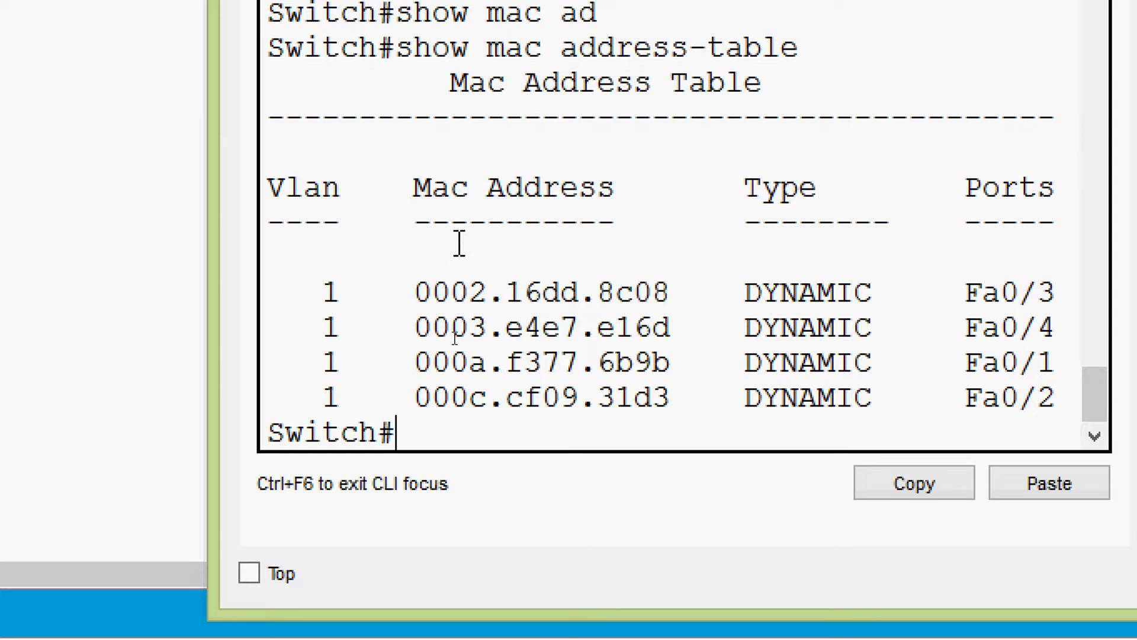
Step: Examine the MAC addresses and their ports in the switch's table and close the S1 window
left_click_drag(416, 290, 678, 391)
left_click(818, 364)
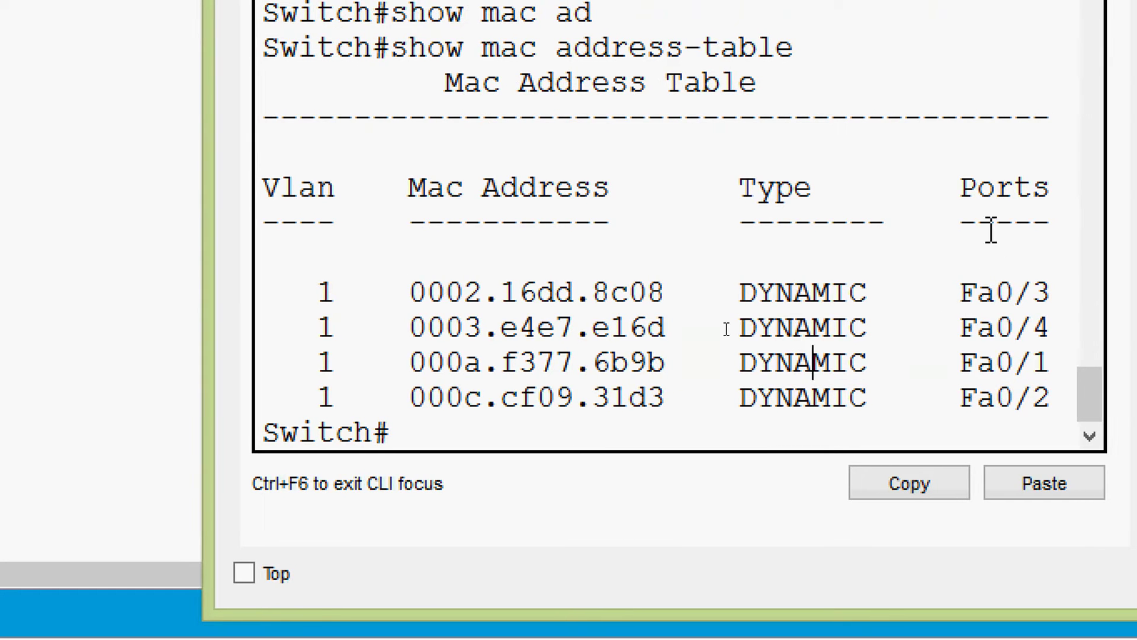
left_click_drag(960, 362, 1015, 366)
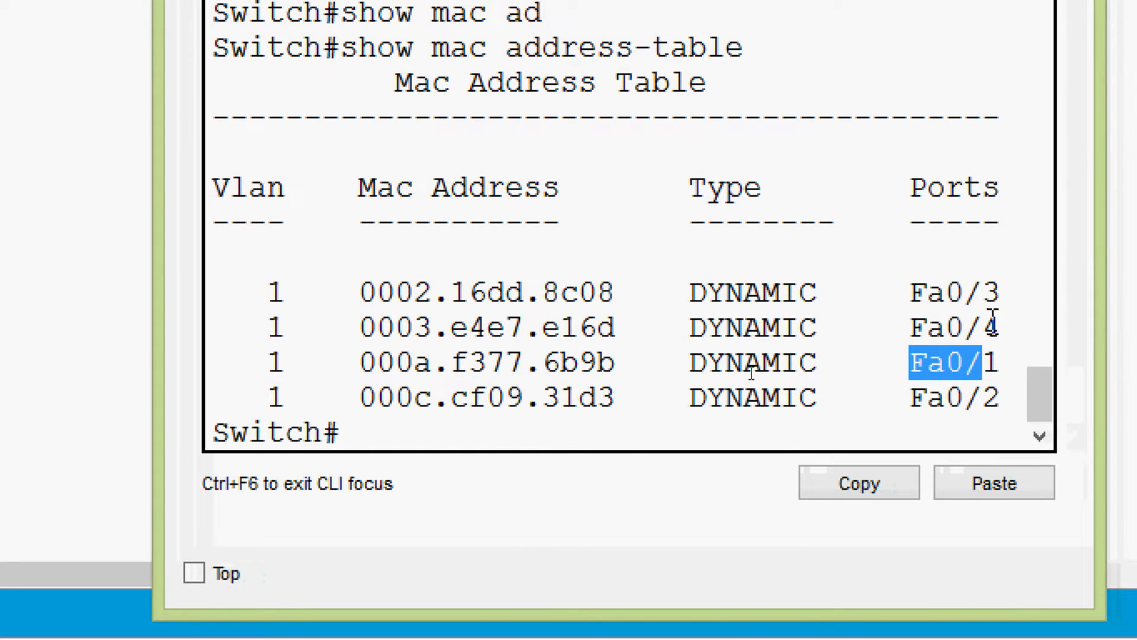
left_click_drag(989, 327, 909, 327)
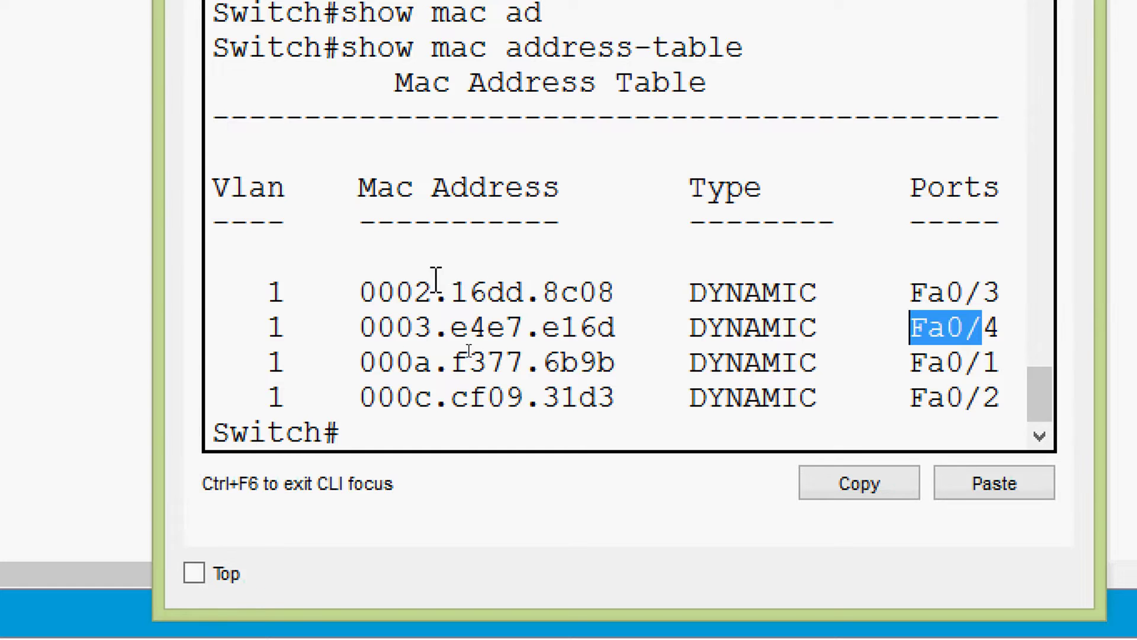
left_click_drag(375, 292, 615, 399)
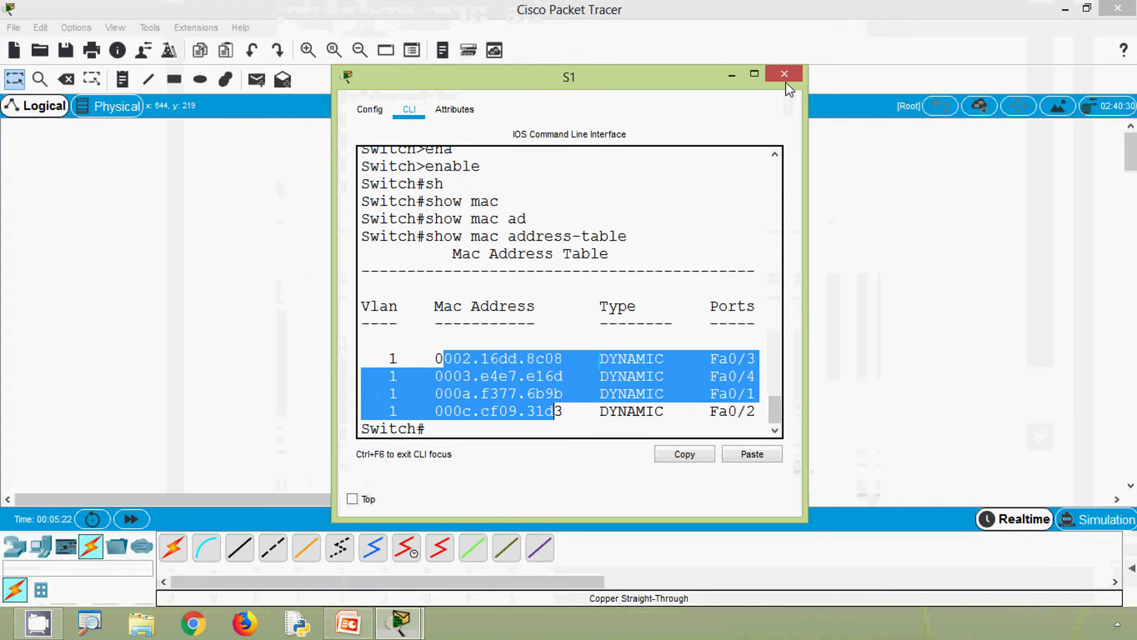
left_click(784, 74)
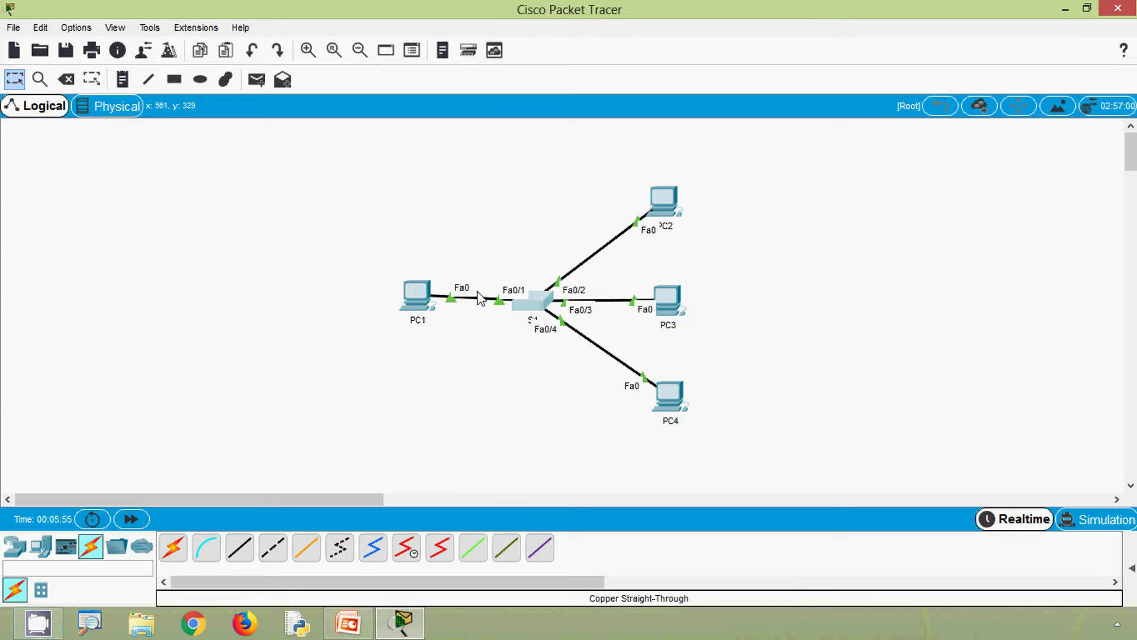
Step: Open the Command Prompt on PC1 and run ipconfig /all
left_click(417, 295)
left_click(299, 110)
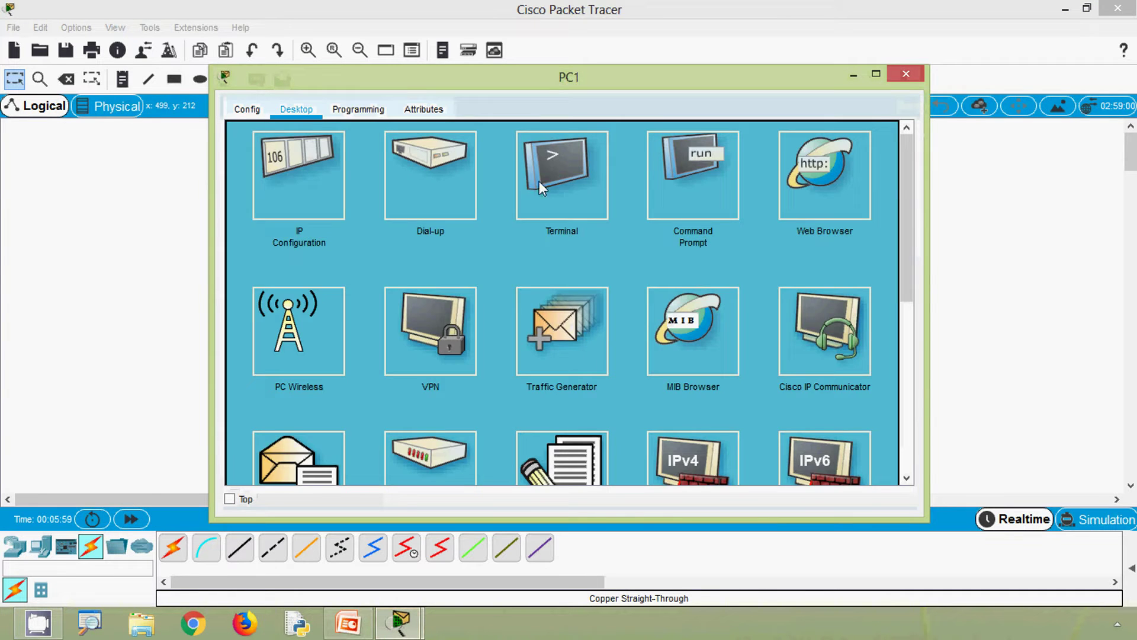
left_click(708, 211)
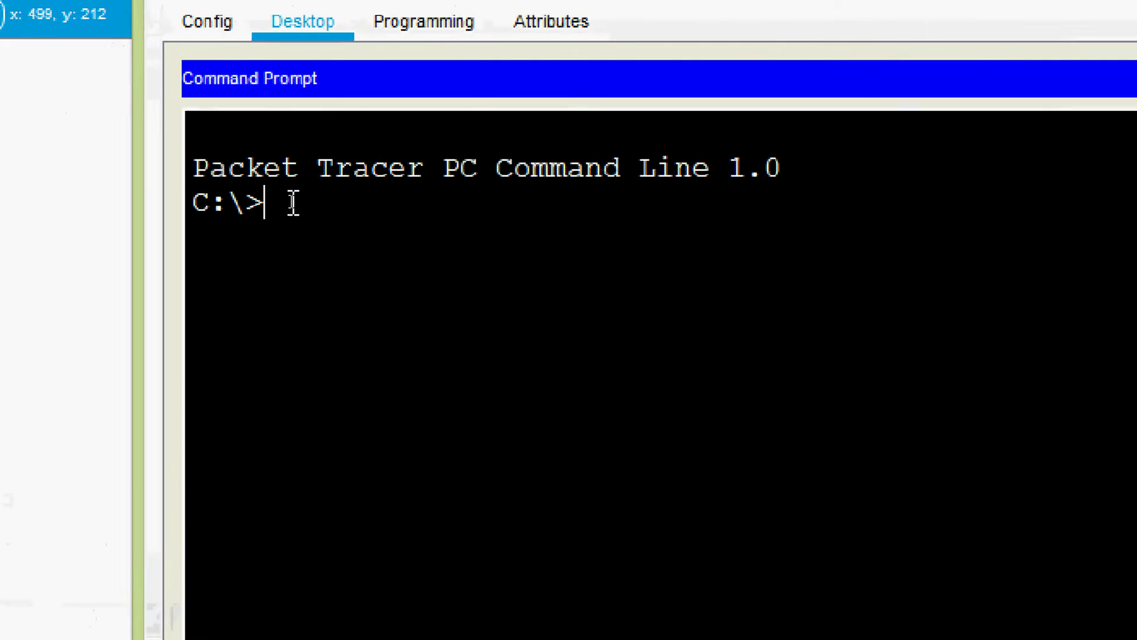
type("ipconfig /all")
key("Return")
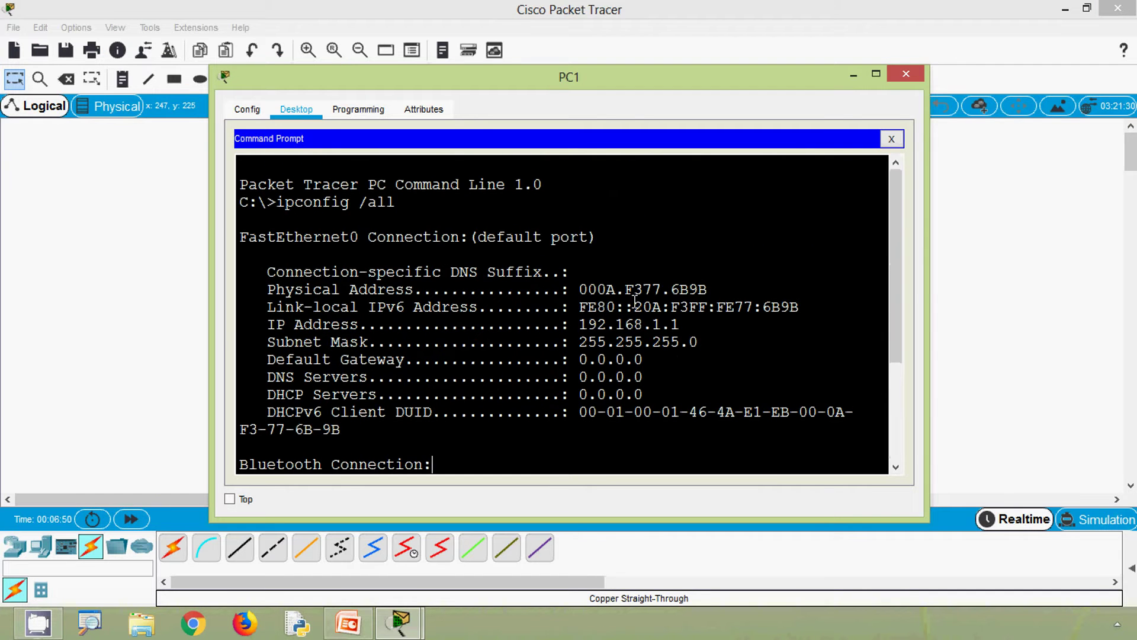
Step: Copy the physical address of PC1's FastEthernet0 connection from the output and close the PC1 window
left_click_drag(273, 290, 443, 288)
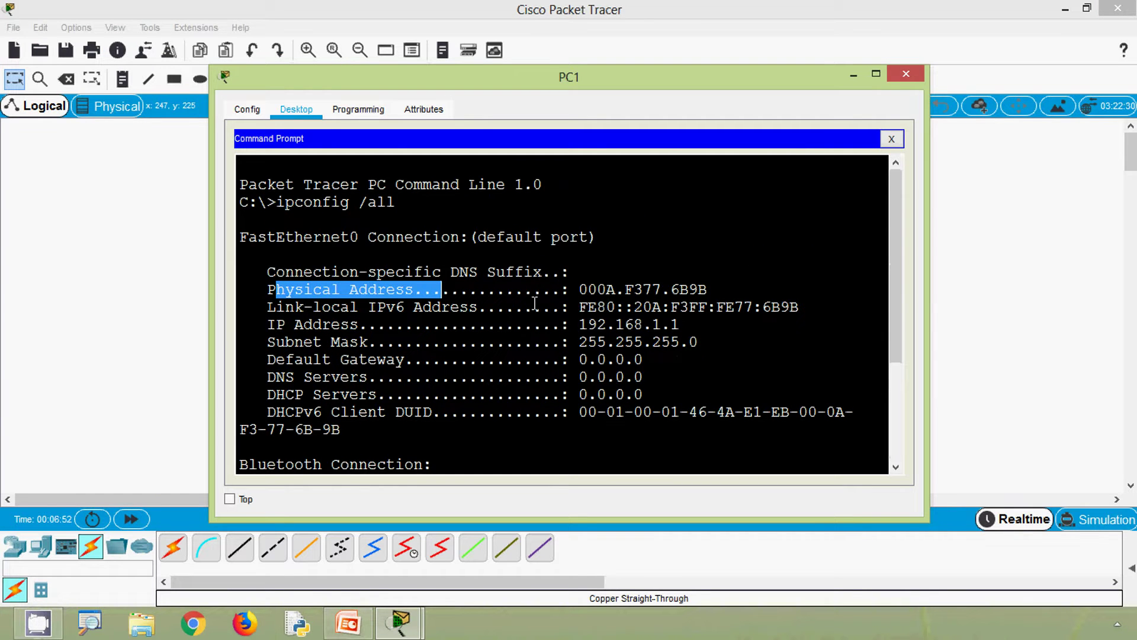
left_click_drag(577, 290, 711, 290)
right_click(698, 297)
left_click(698, 300)
left_click(906, 74)
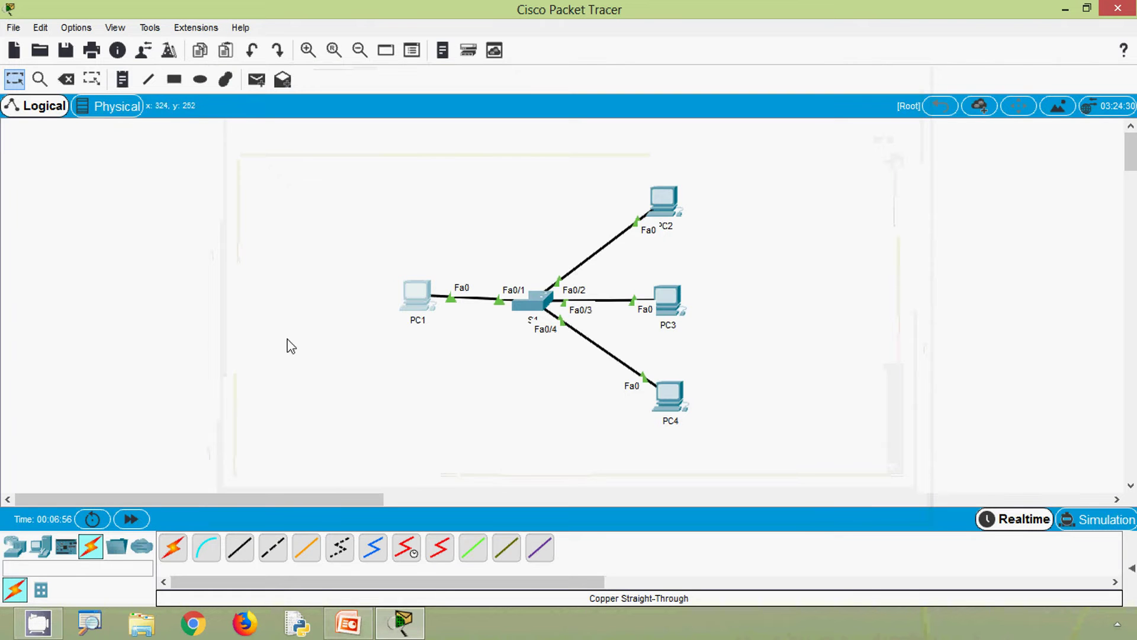
left_click(426, 322)
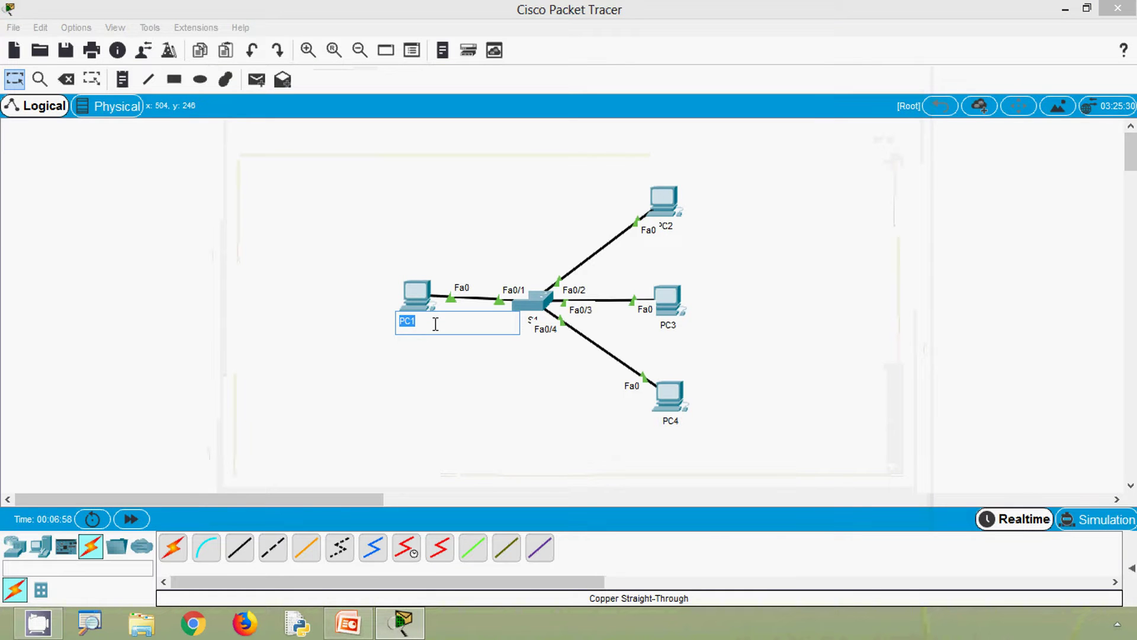
key("Return")
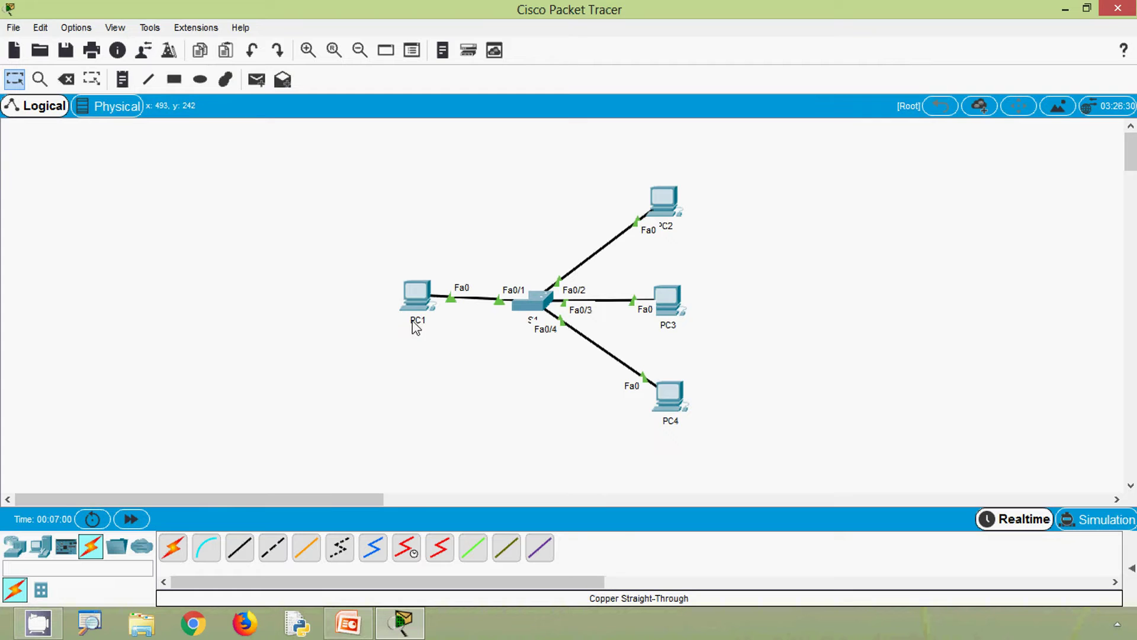
left_click(430, 321)
left_click(143, 141)
Step: Place a note below PC1 in the workspace containing its copied MAC address 000A.F377.6B9B
left_click(122, 78)
left_click(386, 335)
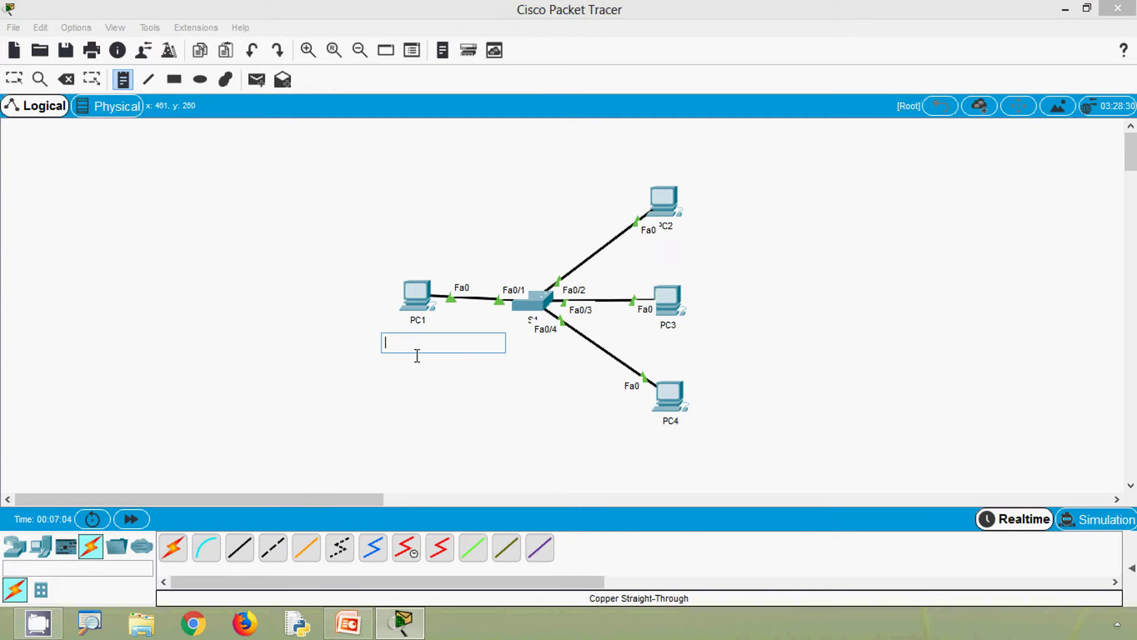
key("ctrl+v")
key("Escape")
left_click(461, 368)
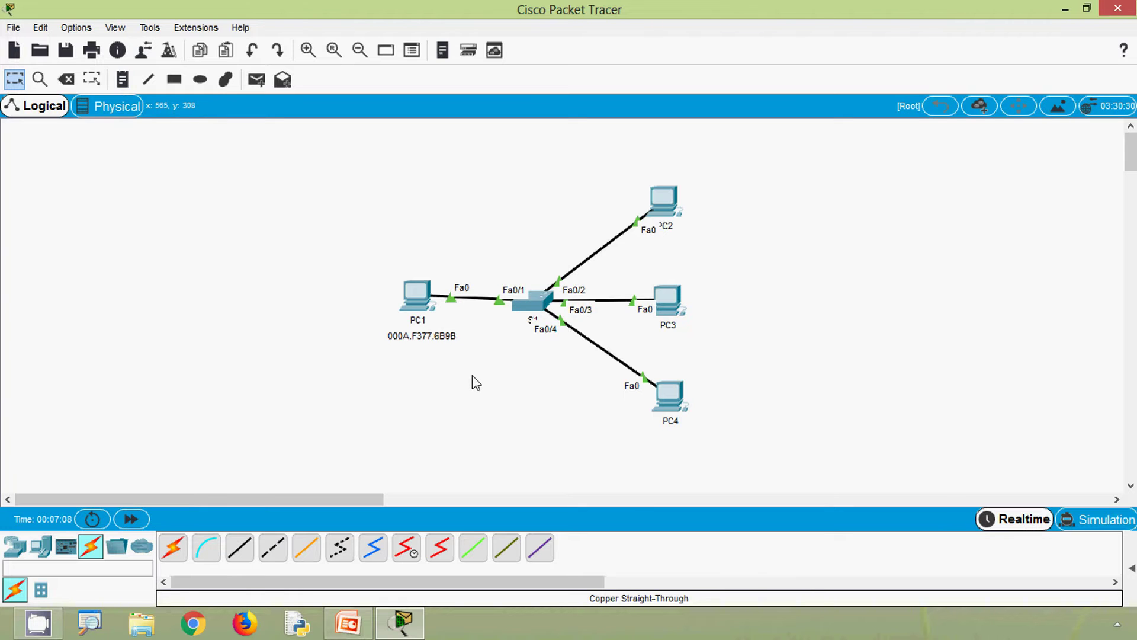
Step: Open the Command Prompt on PC2 and run ipconfig /all to view its FastEthernet0 details
left_click(664, 204)
left_click(296, 110)
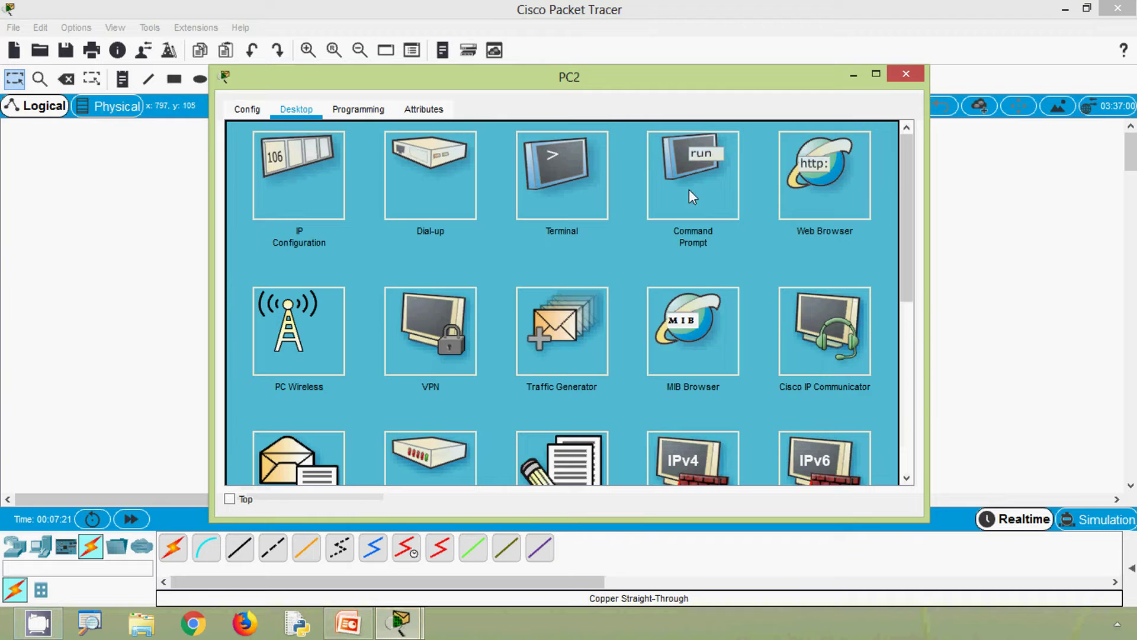
left_click(693, 197)
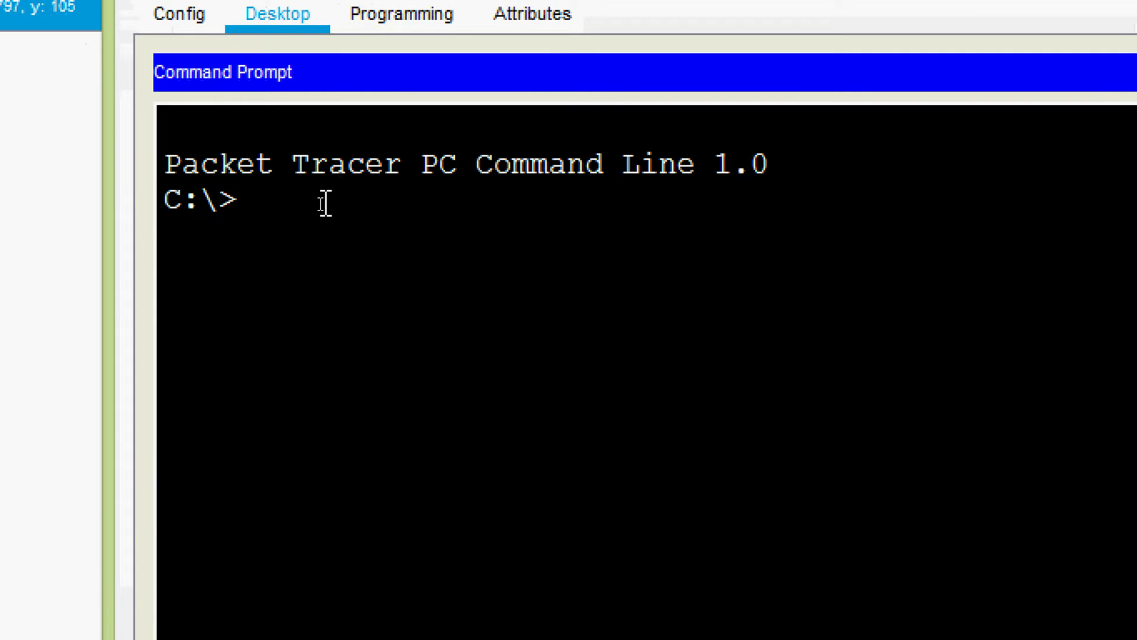
type("ipconfig /all")
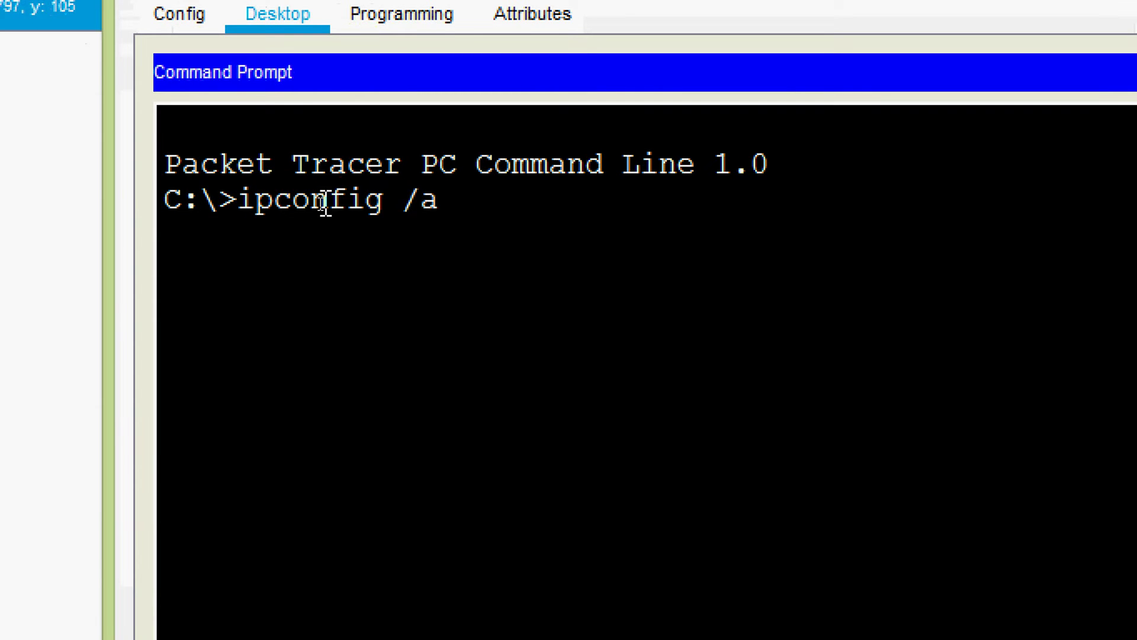
key("Return")
scroll(787, 408, "up", 3)
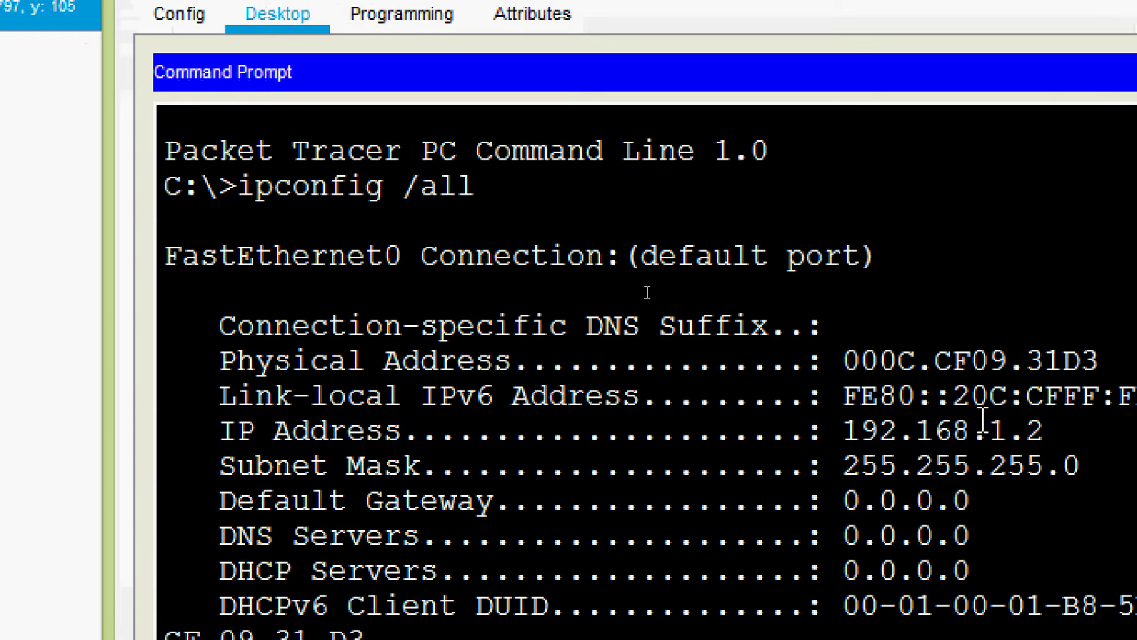
Step: Copy the physical address of PC2's FastEthernet0 connection and close the PC2 window
left_click_drag(846, 362, 1100, 360)
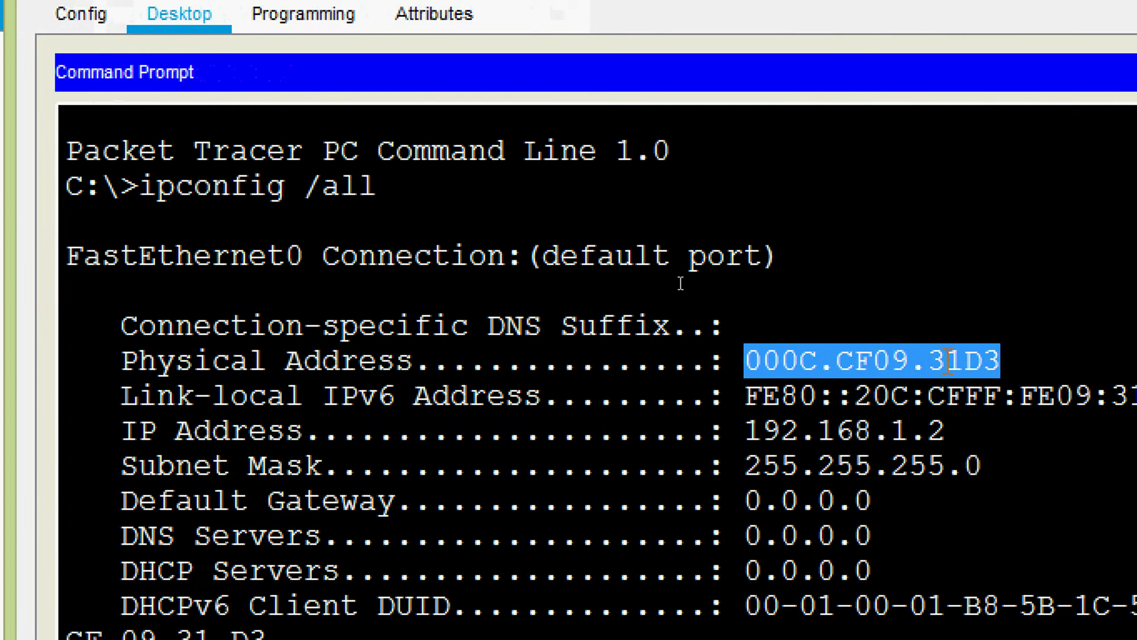
right_click(948, 361)
left_click(983, 382)
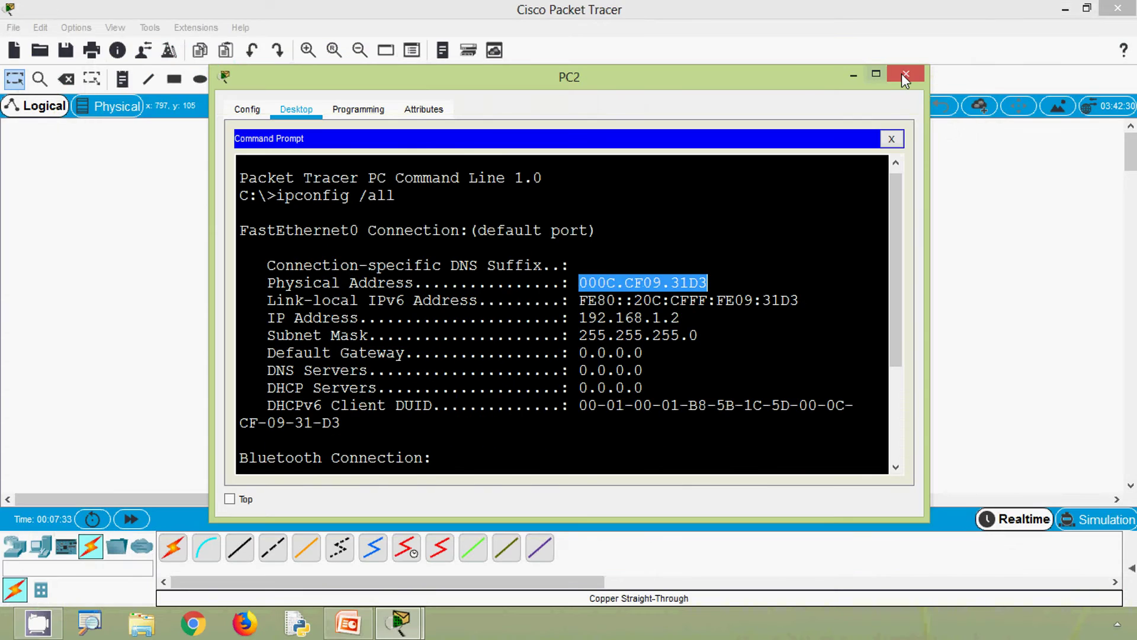
left_click(904, 75)
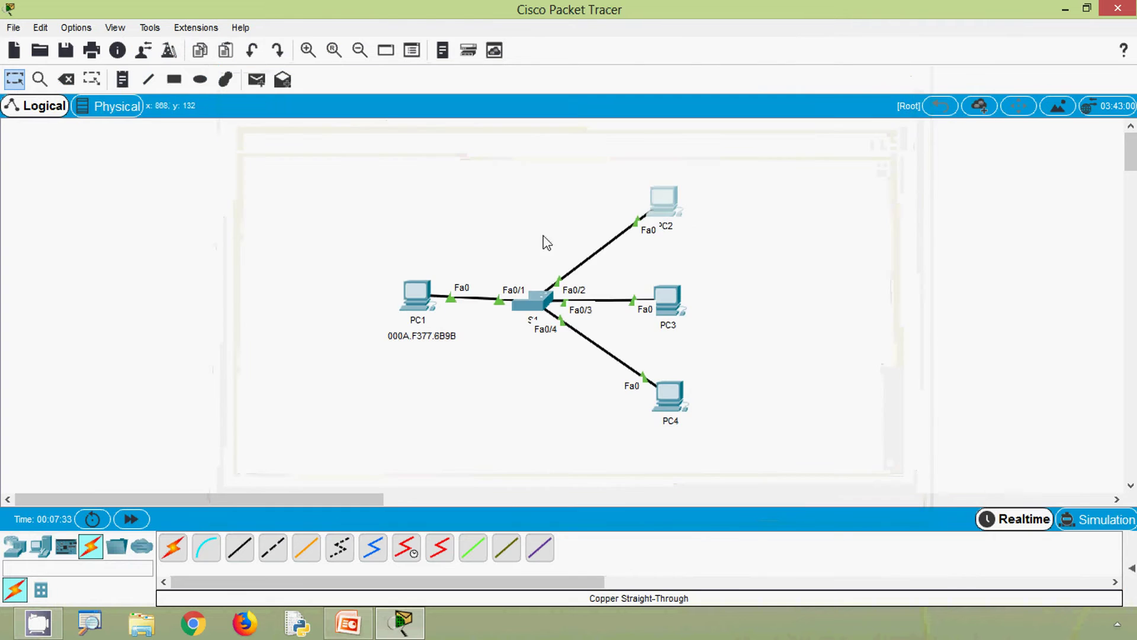
Step: Add a note with the copied MAC address 000C.CF09.31D3 and position it just below PC2
left_click(653, 240)
key("ctrl+v")
key("Escape")
left_click_drag(694, 256, 675, 250)
Step: Open the Command Prompt on PC3 and run ipconfig /all to view its FastEthernet0 details
left_click(669, 300)
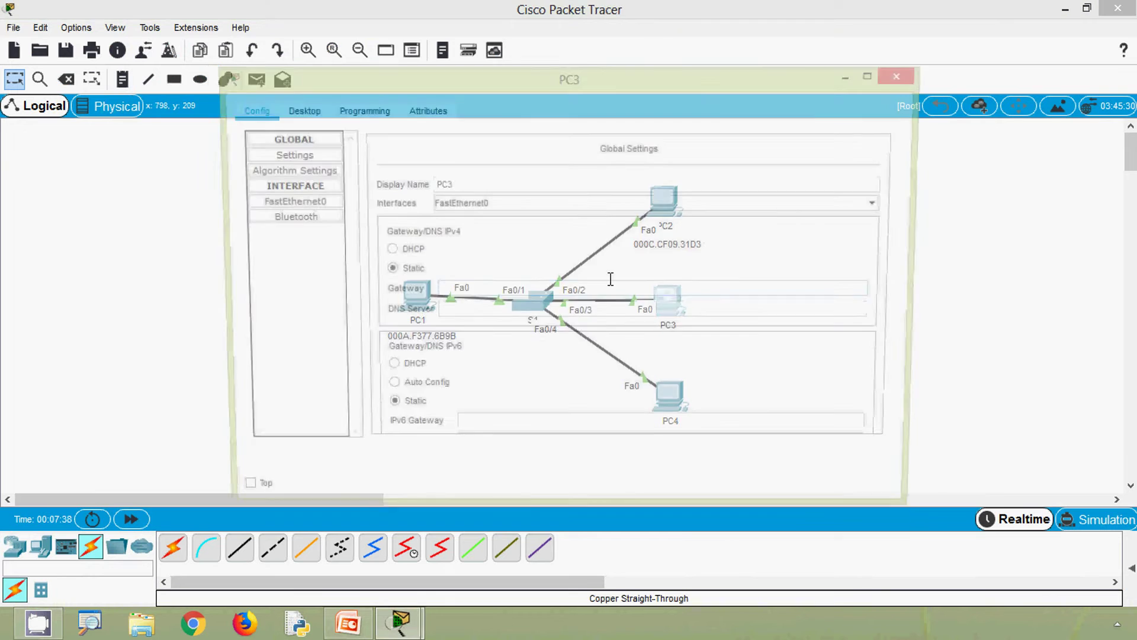
left_click(302, 111)
left_click(678, 178)
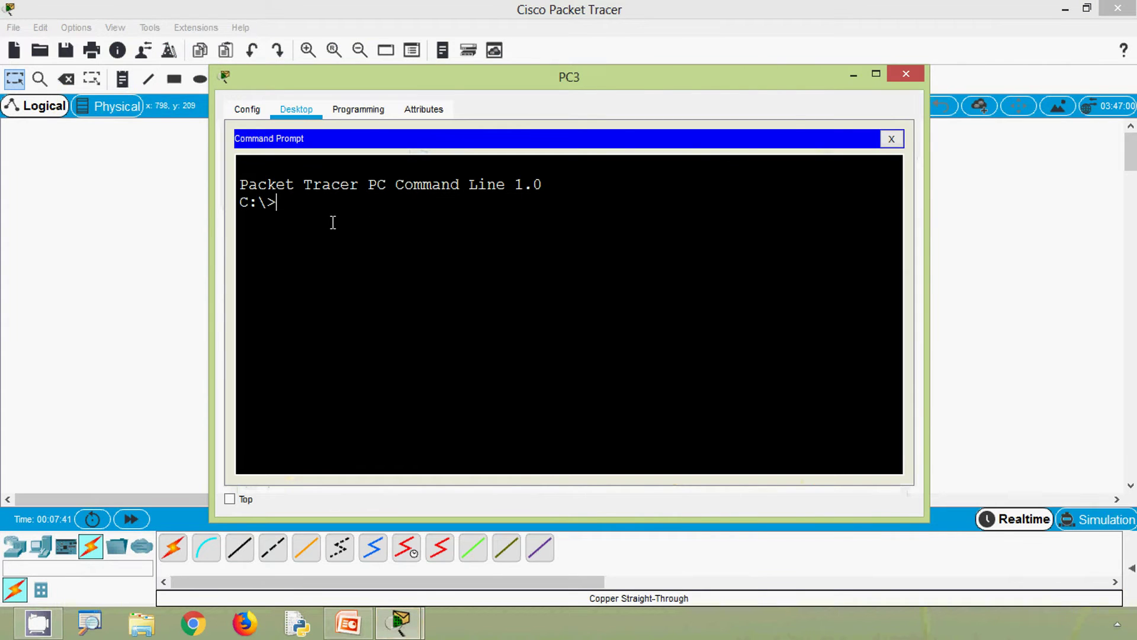
type("ipconf")
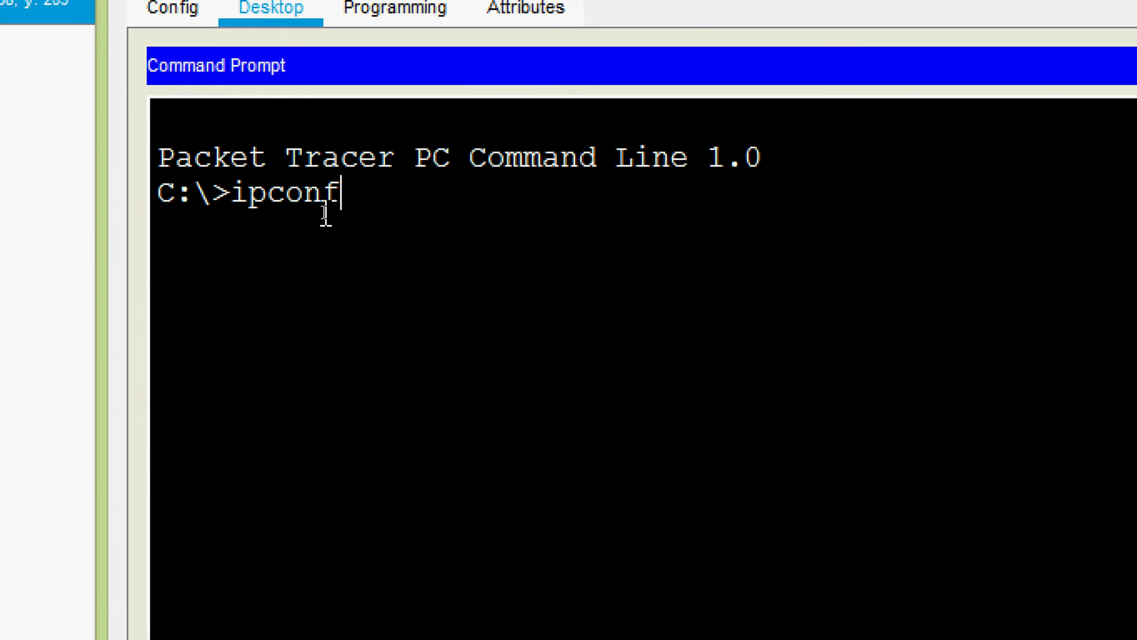
type("ig /all")
key("Return")
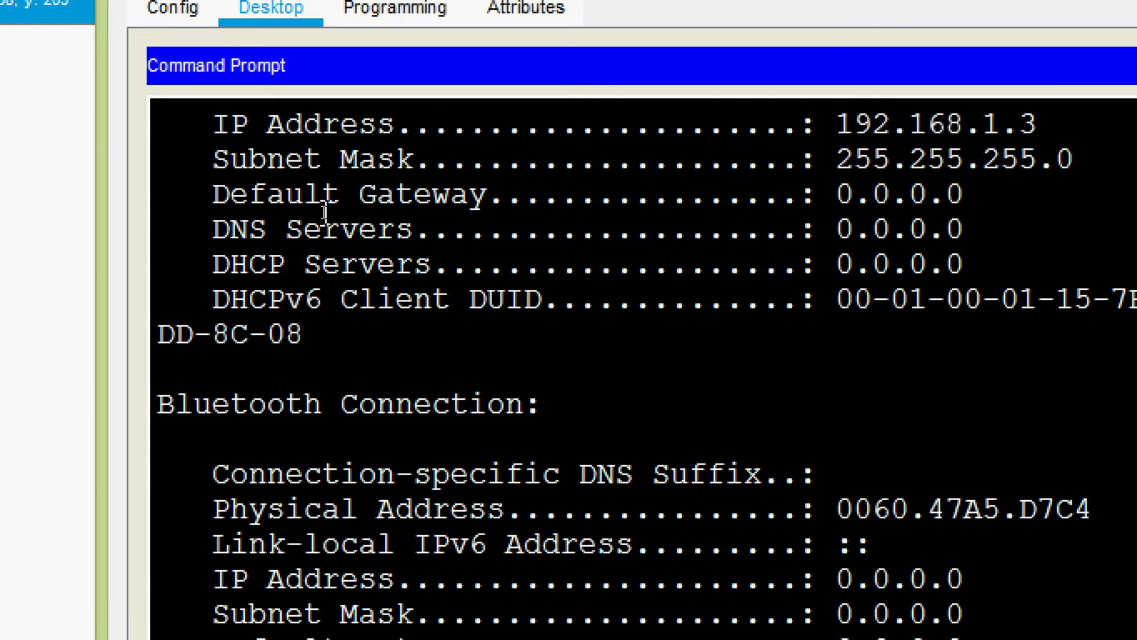
scroll(728, 388, "up", 2)
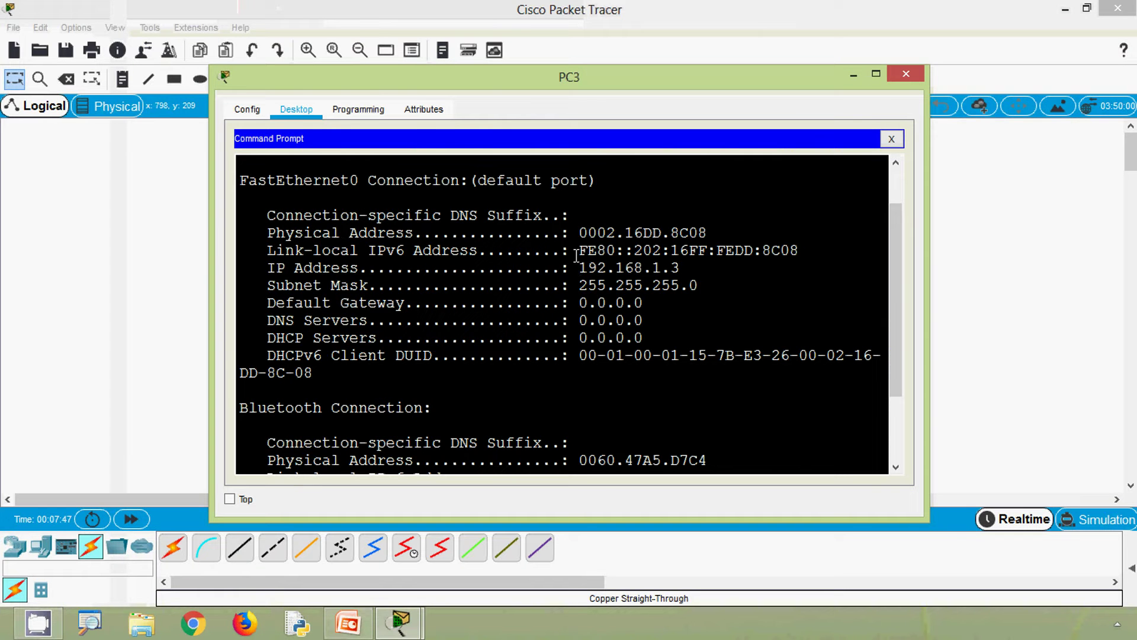
Step: Copy the physical address of PC3's FastEthernet0 connection and close the PC3 window
left_click_drag(582, 231, 703, 233)
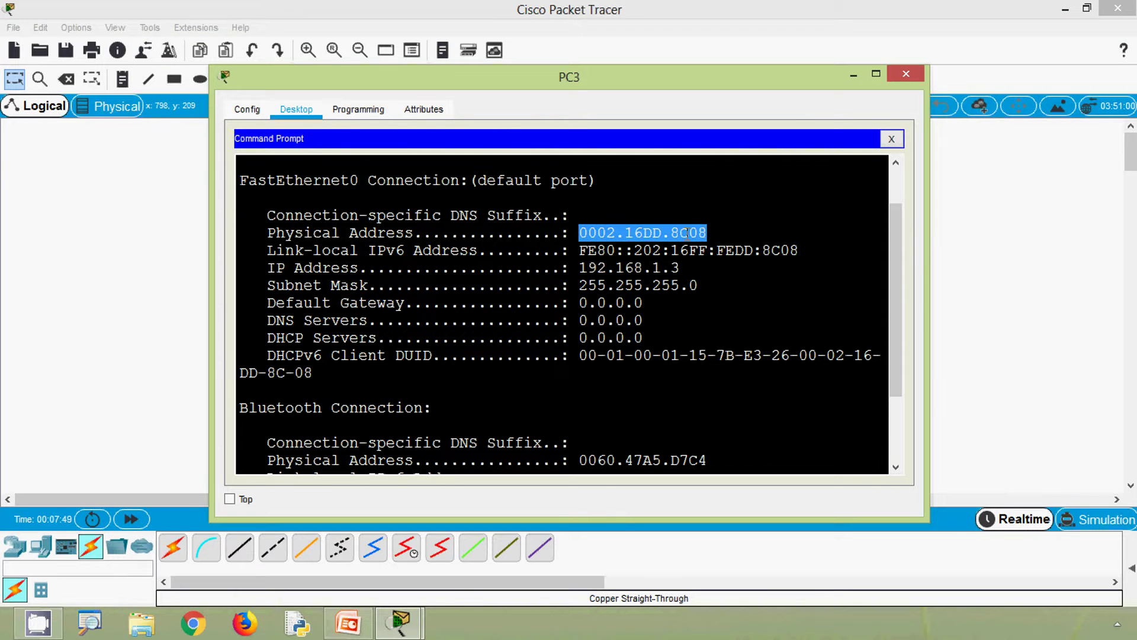
right_click(686, 233)
left_click(698, 241)
left_click(904, 72)
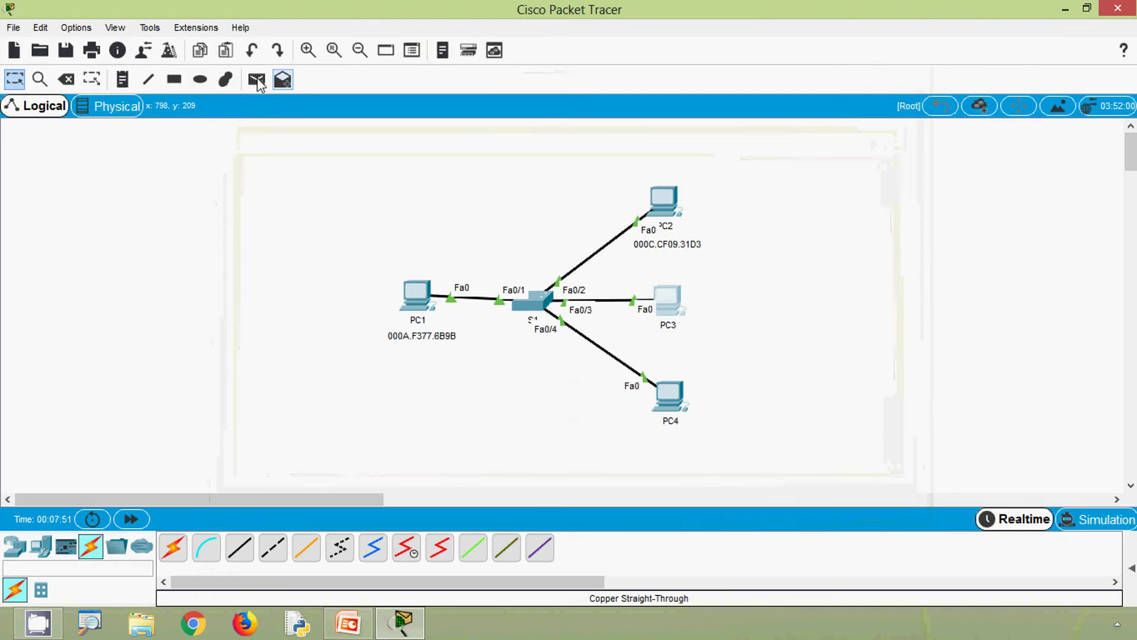
Step: Place a note below PC3 containing its copied MAC address 0002.16DD.8C08
left_click(123, 79)
left_click(653, 342)
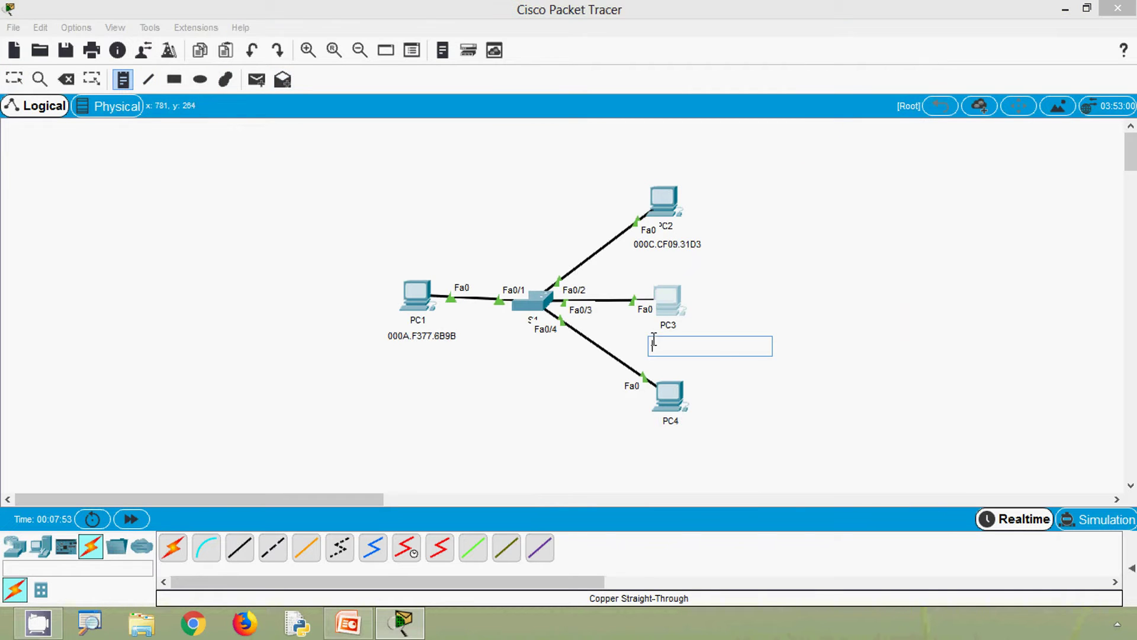
key("ctrl+v")
left_click(715, 379)
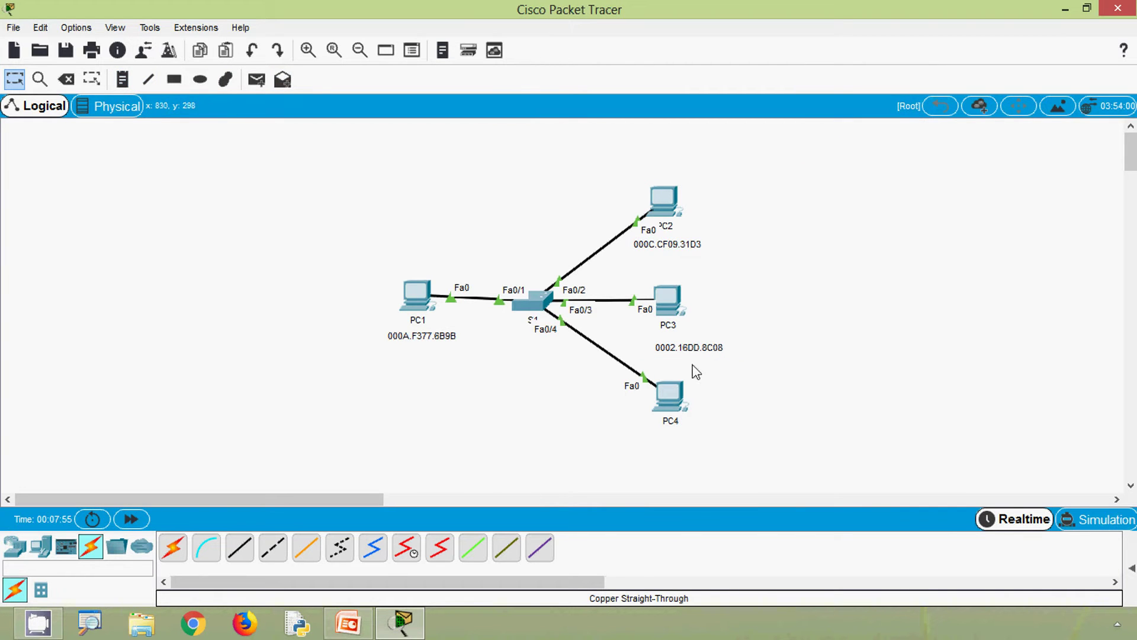
Step: Move the note 0002.16DD.8C08 so it sits directly beneath PC3's name
left_click_drag(687, 355, 666, 350)
left_click(856, 343)
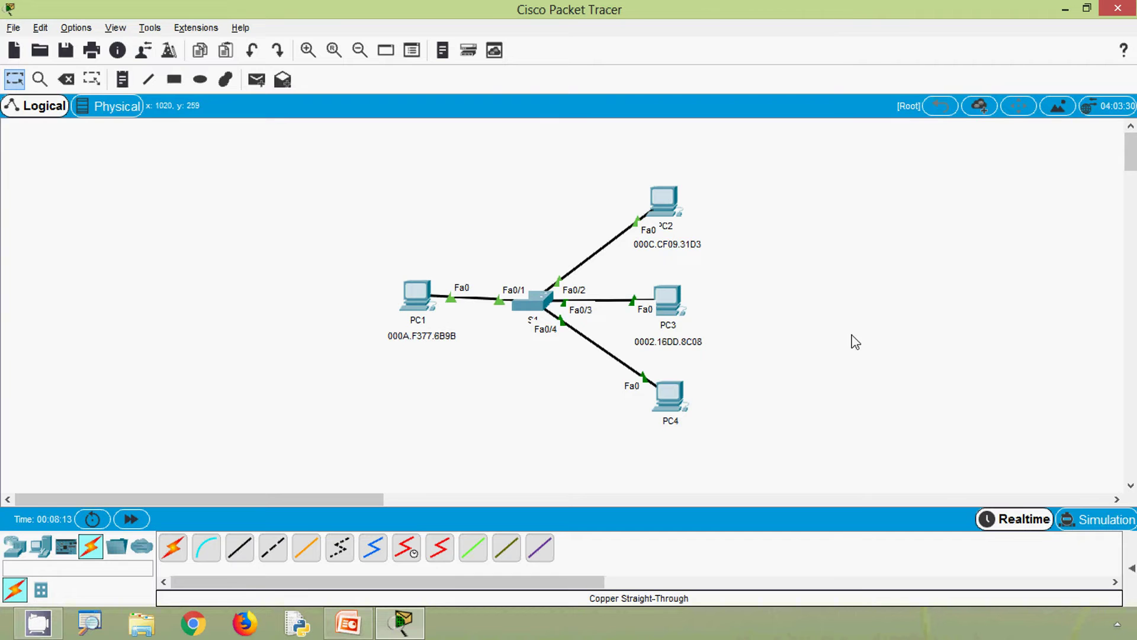
Step: Open the Command Prompt on PC4 and run ipconfig /all to view its FastEthernet0 details
left_click(672, 396)
left_click(296, 109)
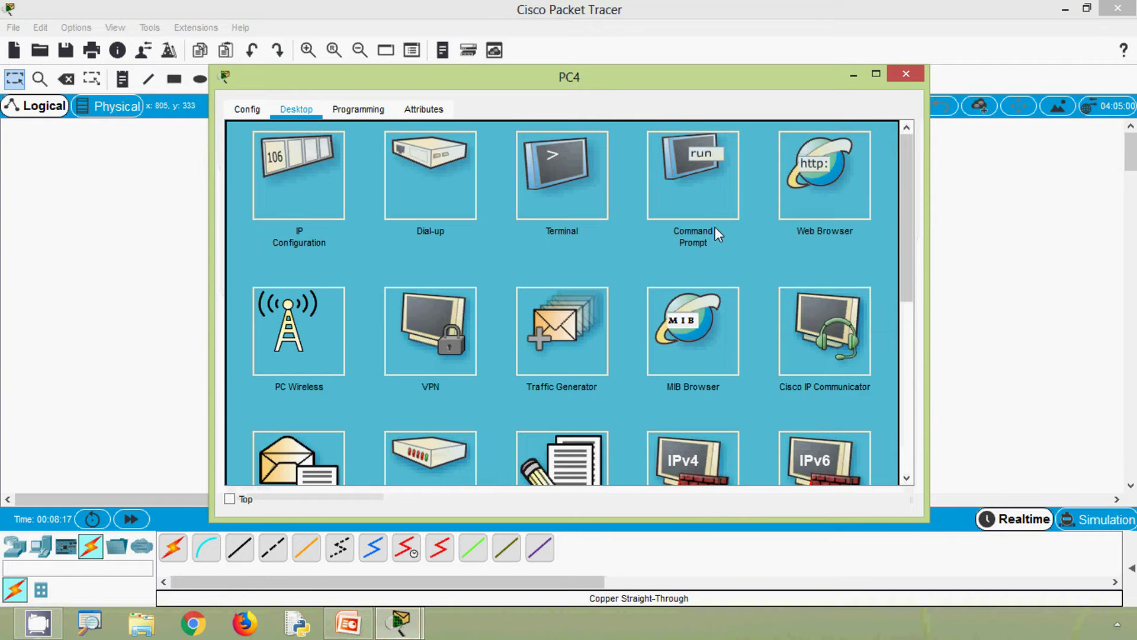
left_click(677, 205)
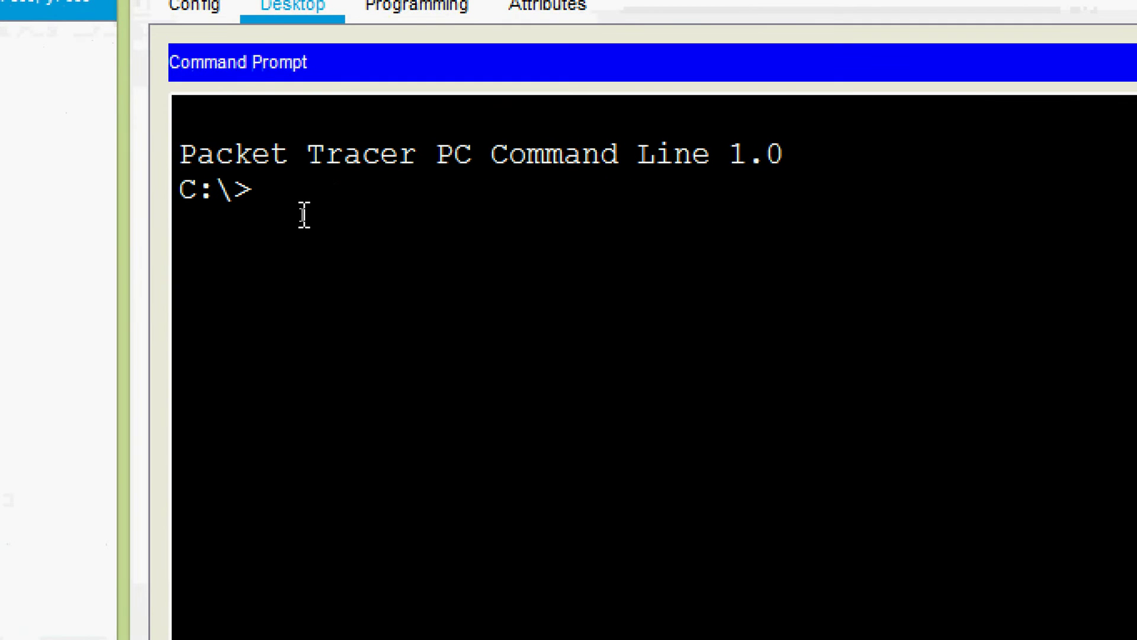
type("ipconfig /all")
key("Return")
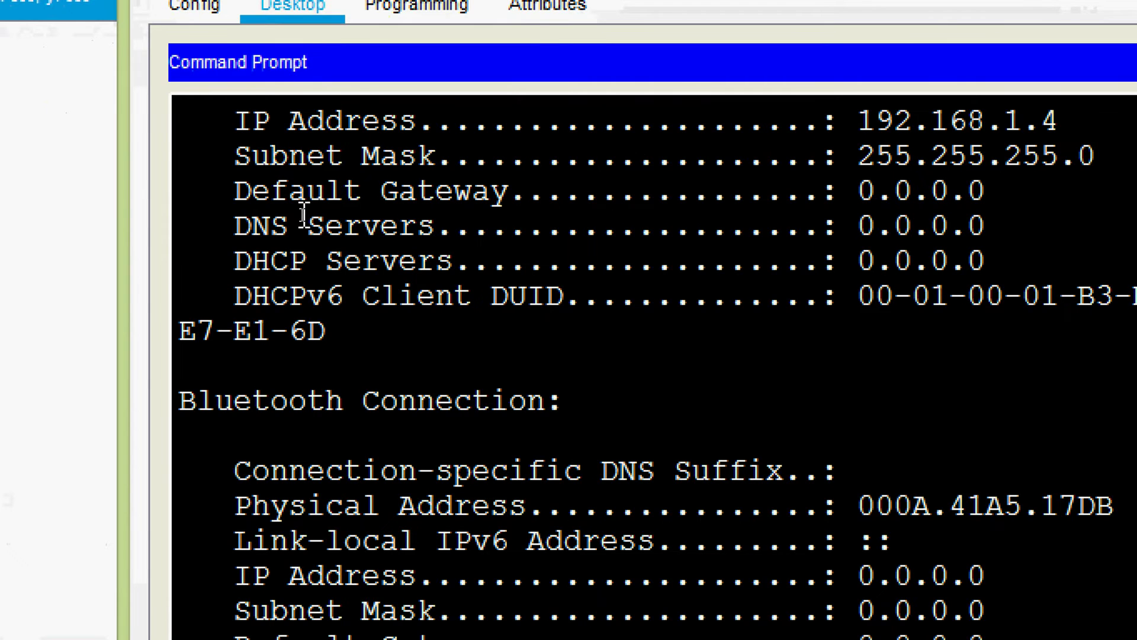
scroll(692, 366, "up", 2)
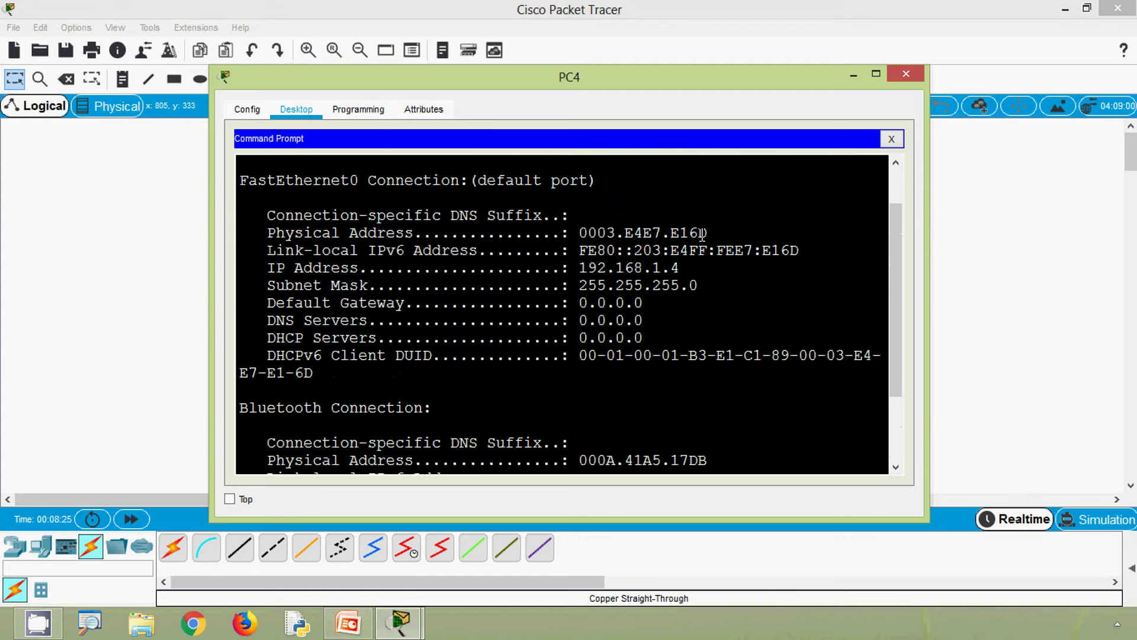
Step: Copy the physical address of PC4's FastEthernet0 connection and close the PC4 window
left_click_drag(707, 233, 579, 233)
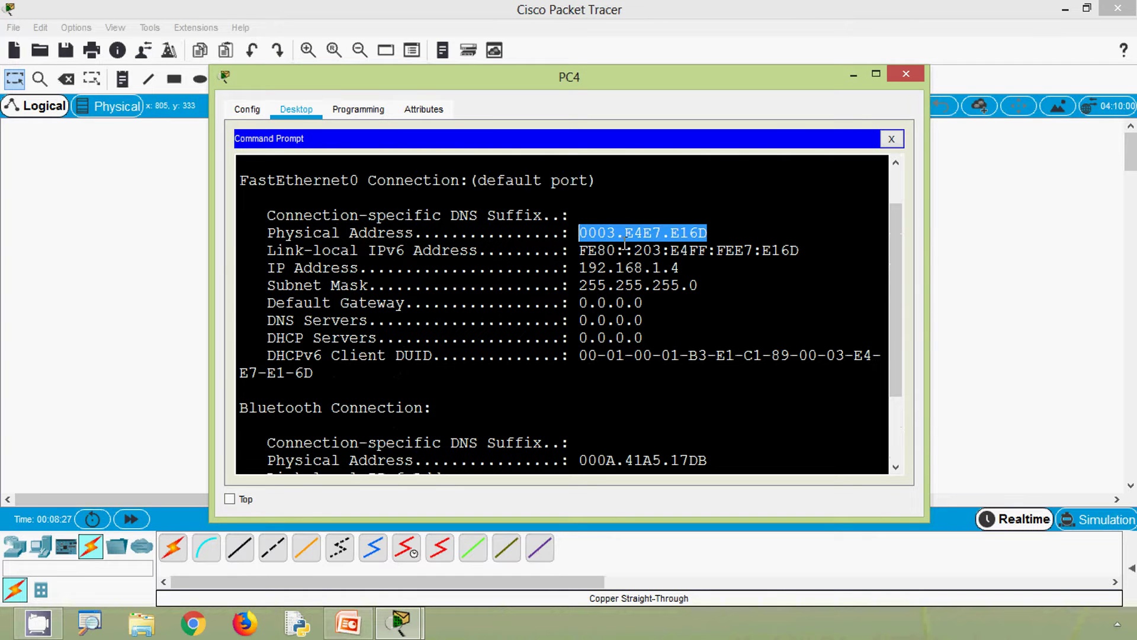
right_click(639, 232)
left_click(656, 245)
left_click(905, 75)
Step: Add a note with the copied MAC address 0003.E4E7.E16D just below PC4
key("n")
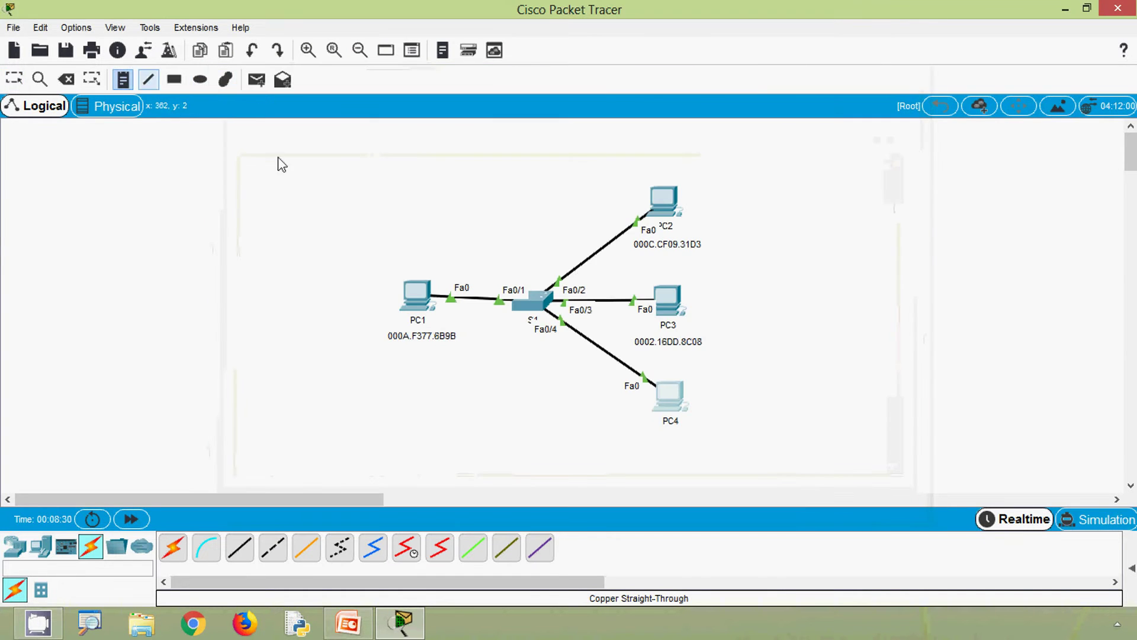
left_click(640, 433)
key("ctrl+v")
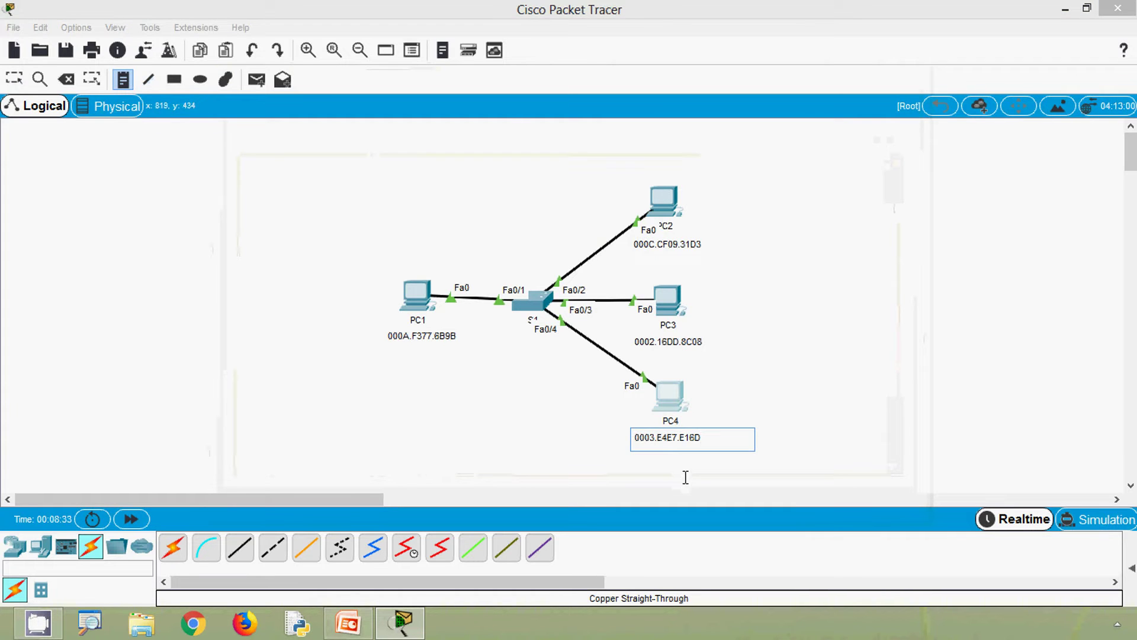
key("Escape")
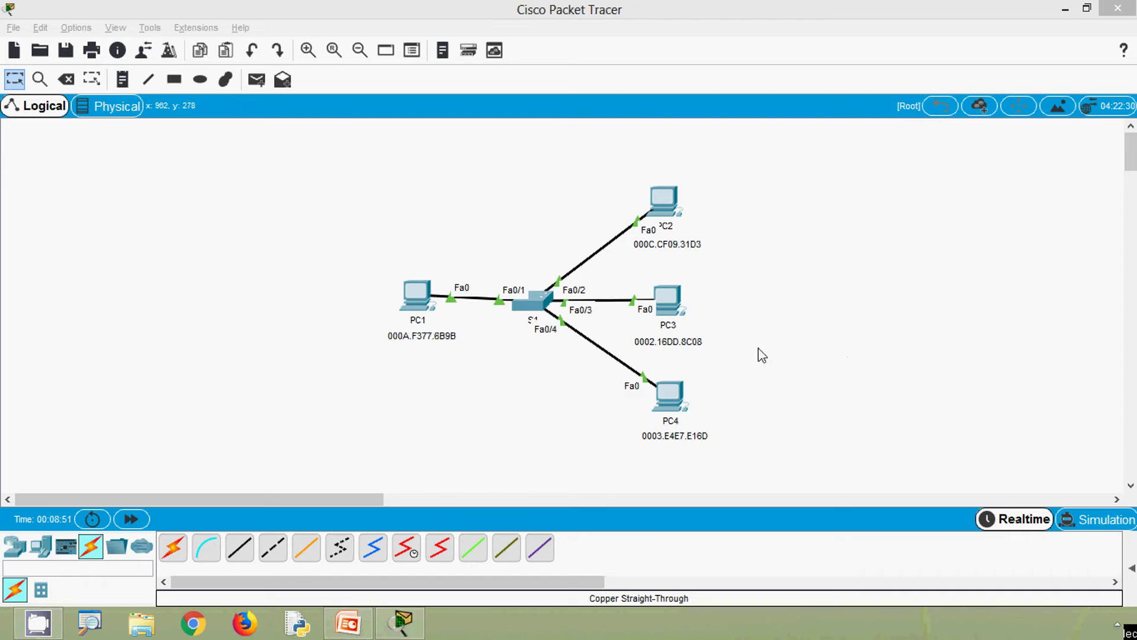
Step: Open switch S1's CLI at its MAC Address Table and place the window beside the topology for comparison
left_click(537, 304)
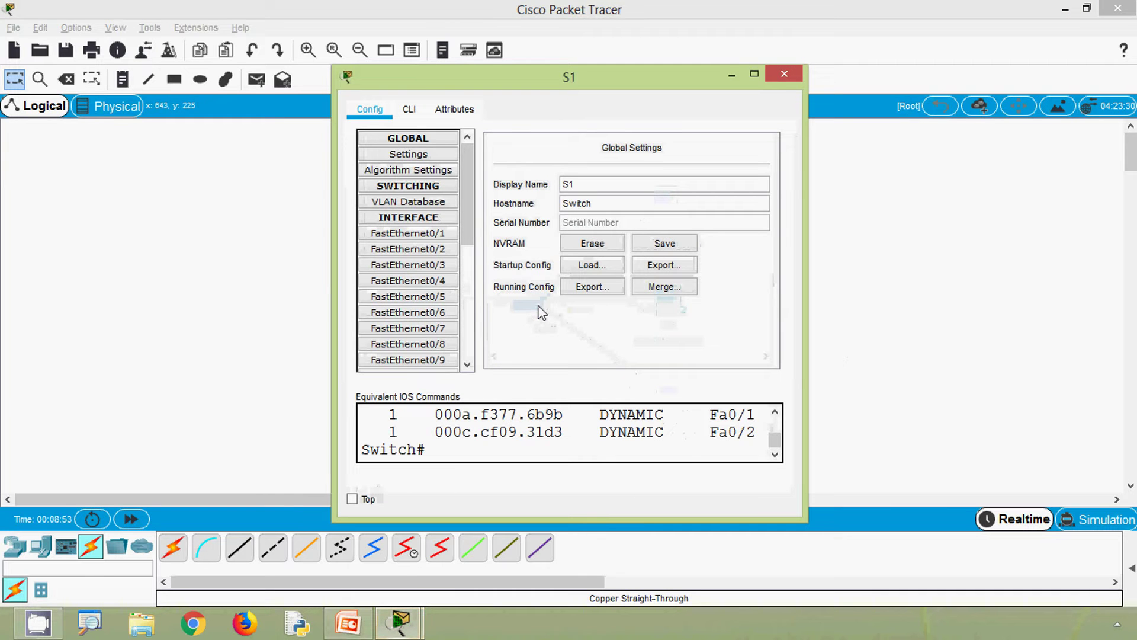
left_click(410, 110)
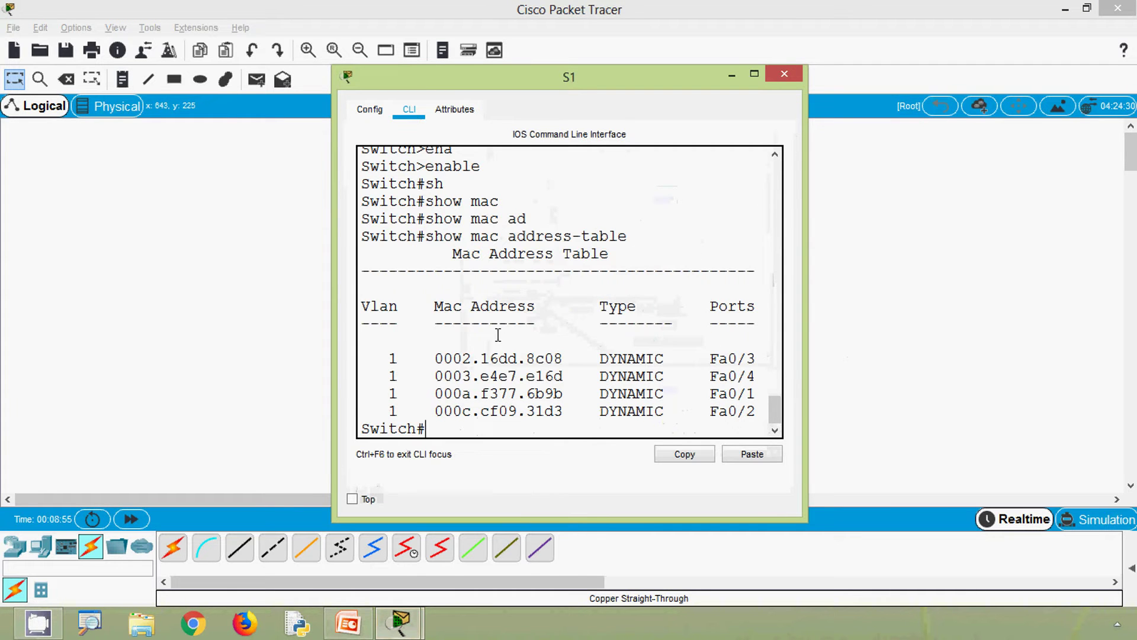
left_click_drag(455, 256, 608, 255)
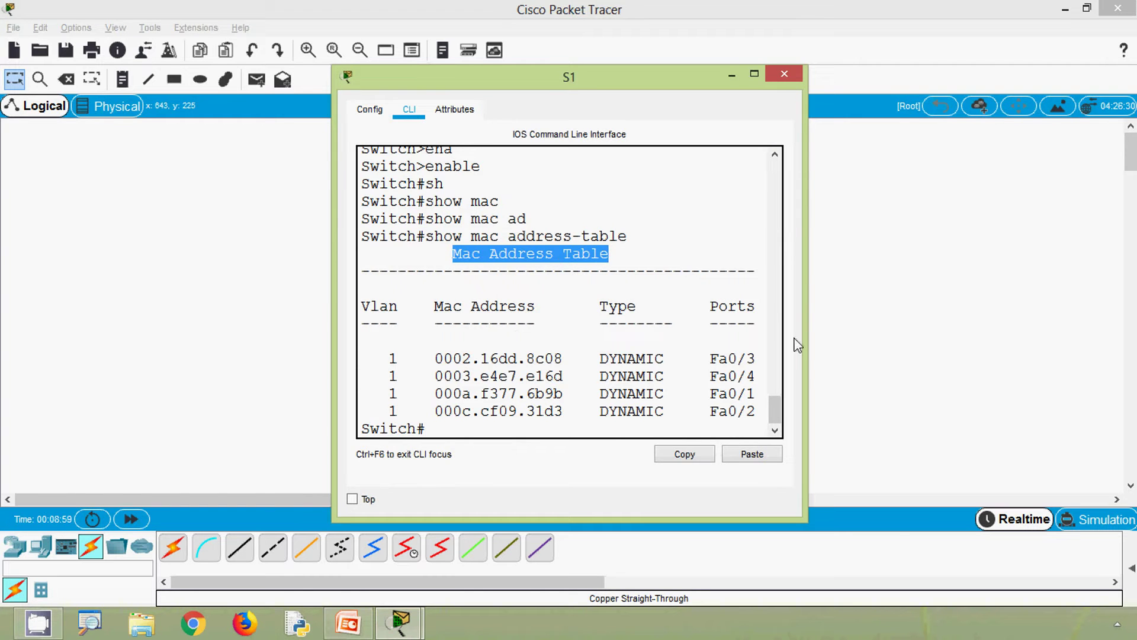
left_click_drag(586, 81, 753, 59)
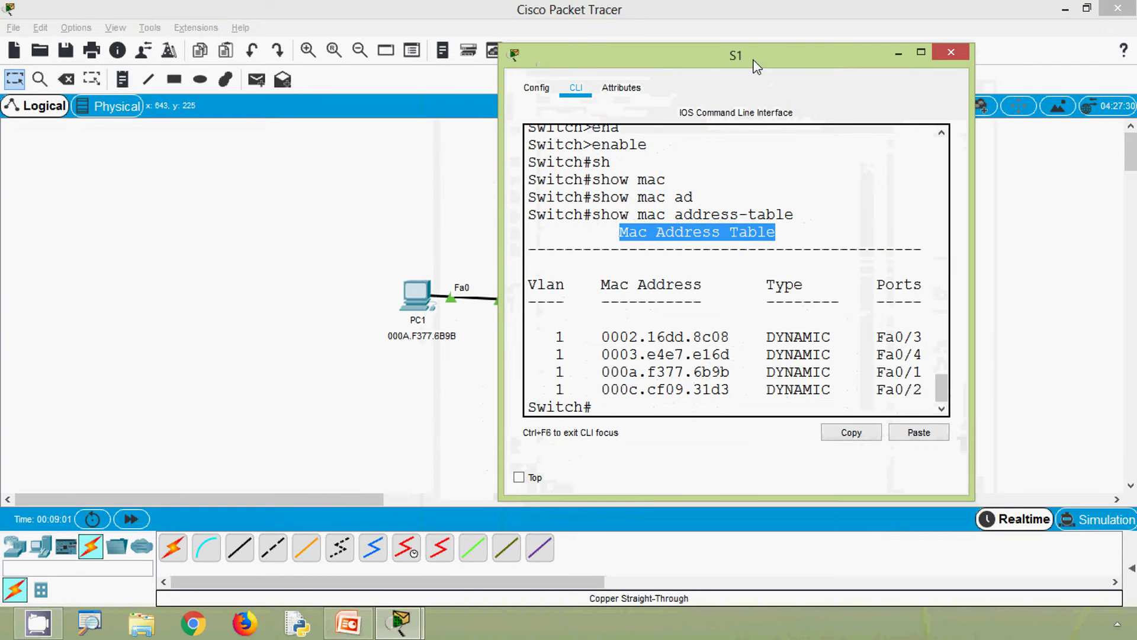
left_click_drag(591, 65, 732, 70)
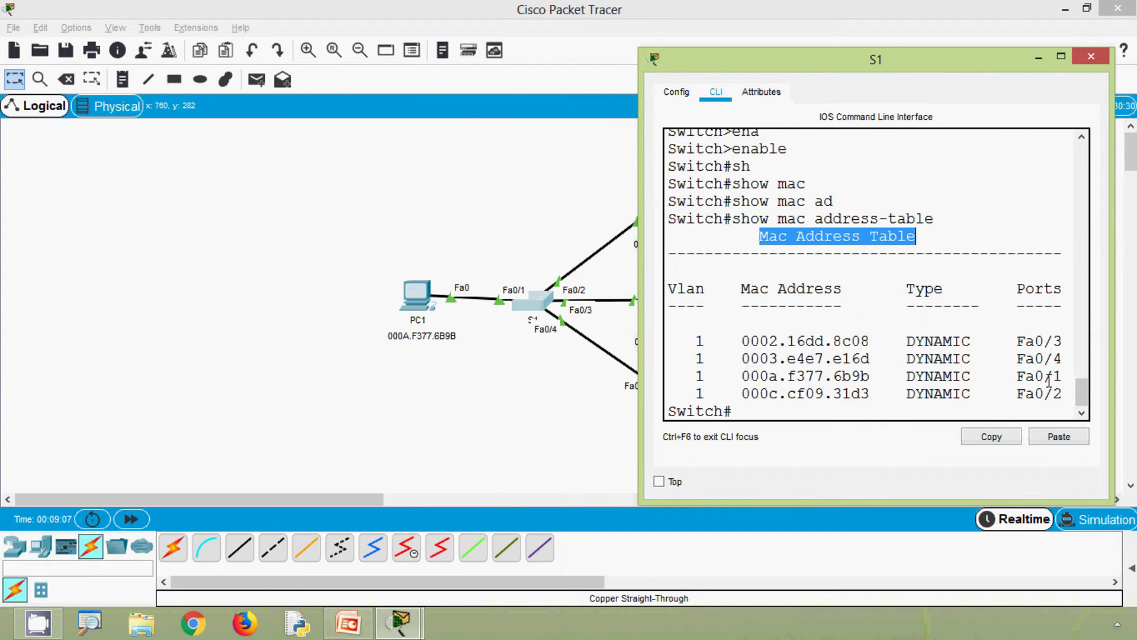
Step: Compare each MAC address and port entry in S1's table with the PC labels and switch ports in the topology
left_click_drag(1059, 377, 1027, 375)
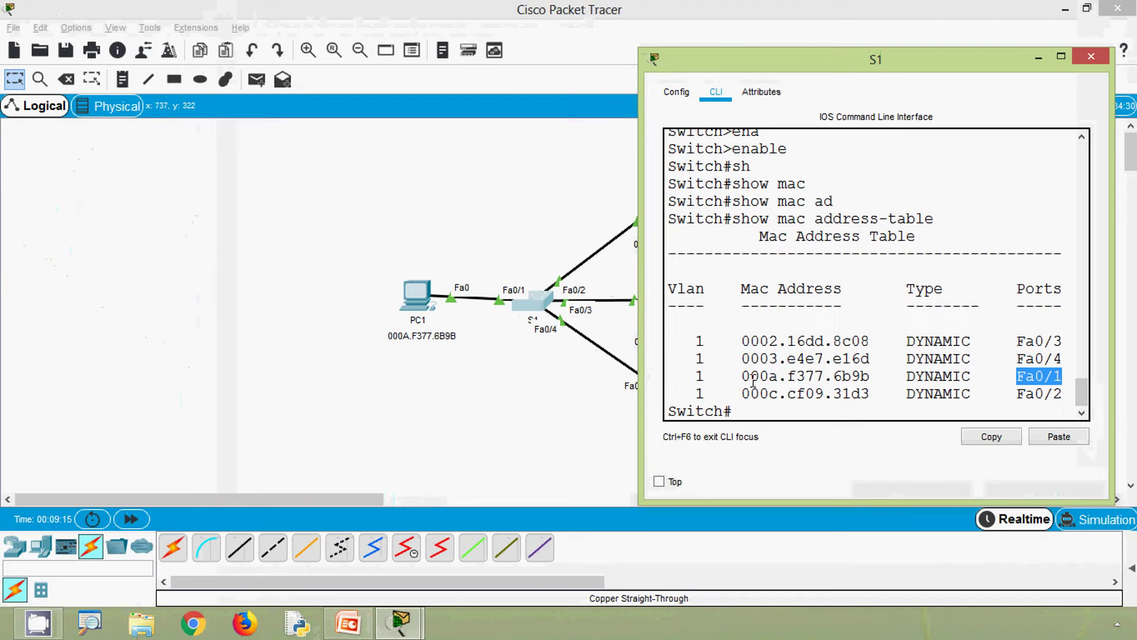
left_click_drag(742, 378, 870, 378)
left_click_drag(698, 55, 531, 15)
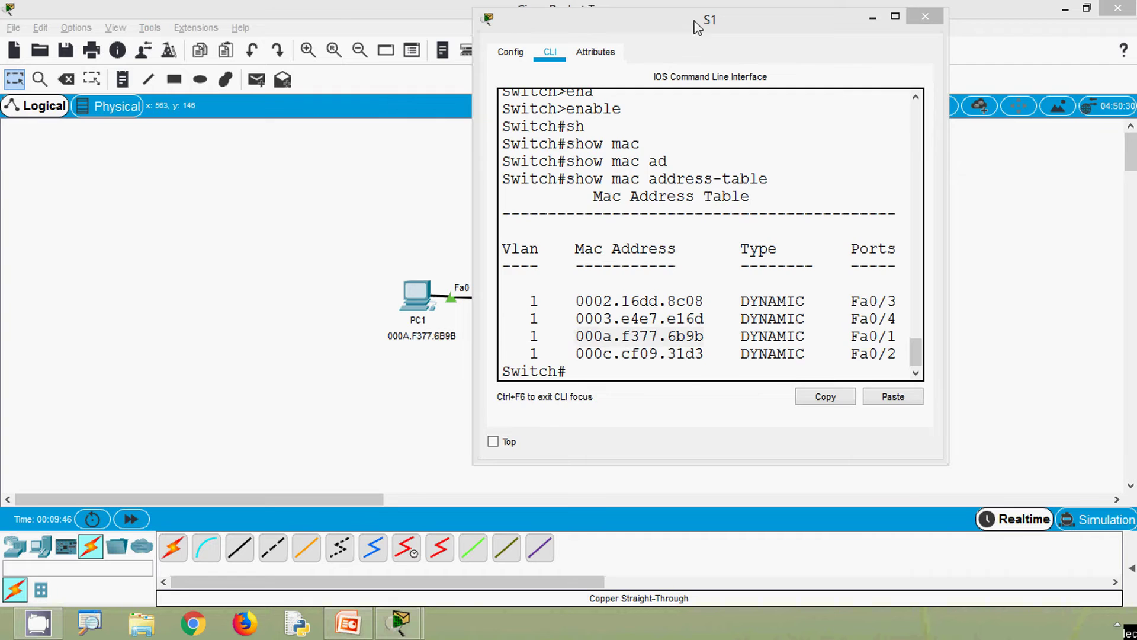
left_click_drag(695, 21, 926, 59)
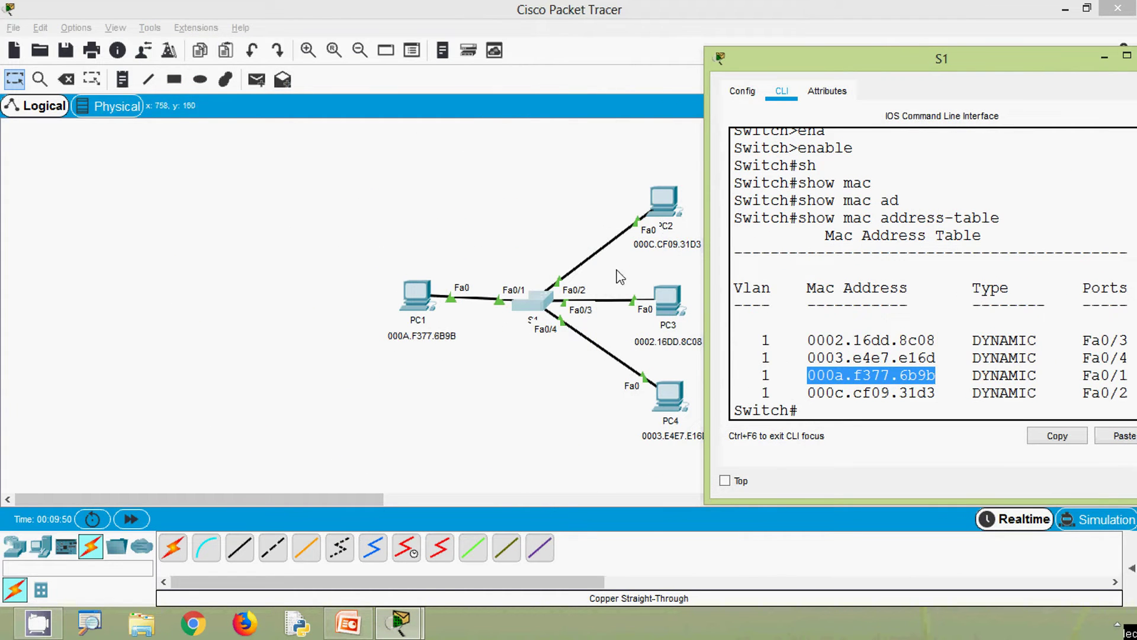
left_click_drag(1129, 392, 1079, 391)
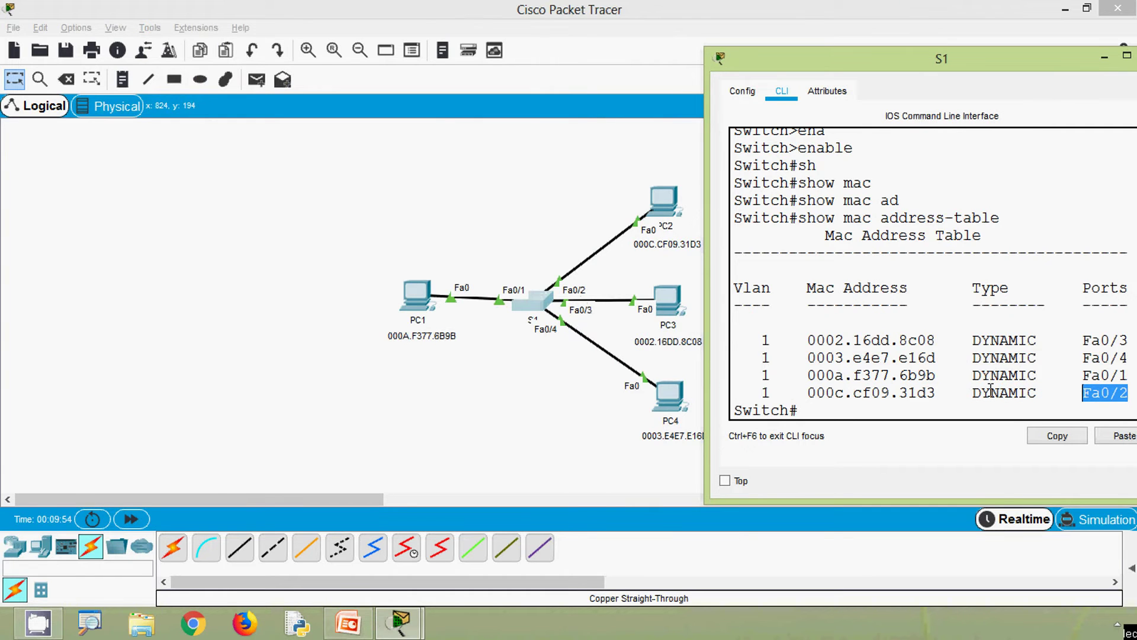
left_click_drag(935, 392, 809, 393)
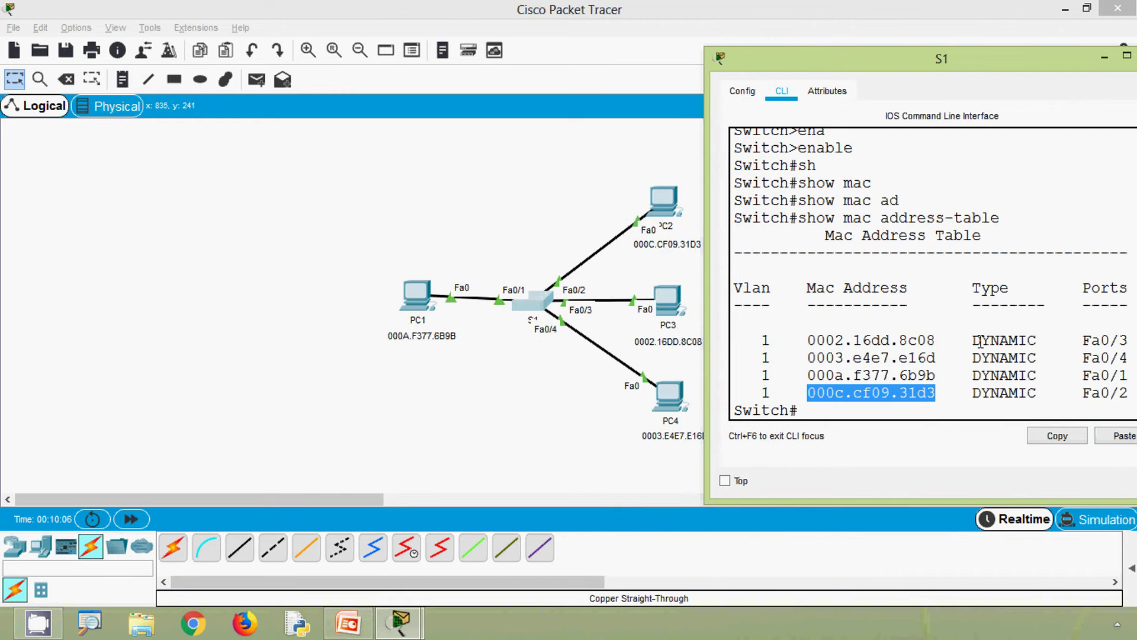
left_click_drag(1127, 341, 809, 343)
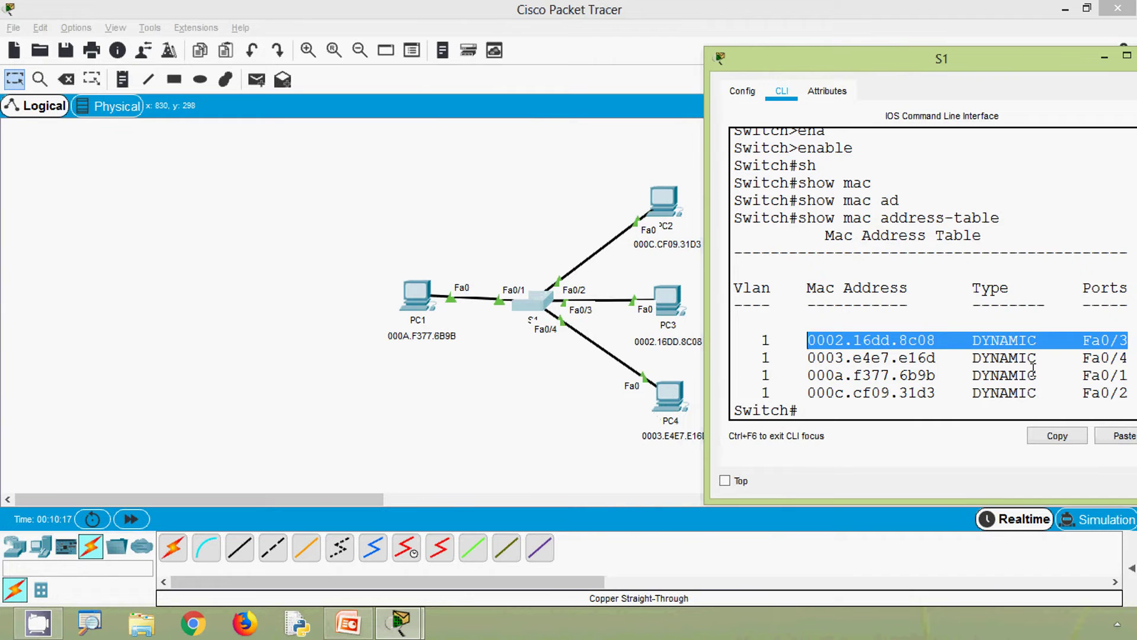
left_click_drag(1128, 358, 817, 355)
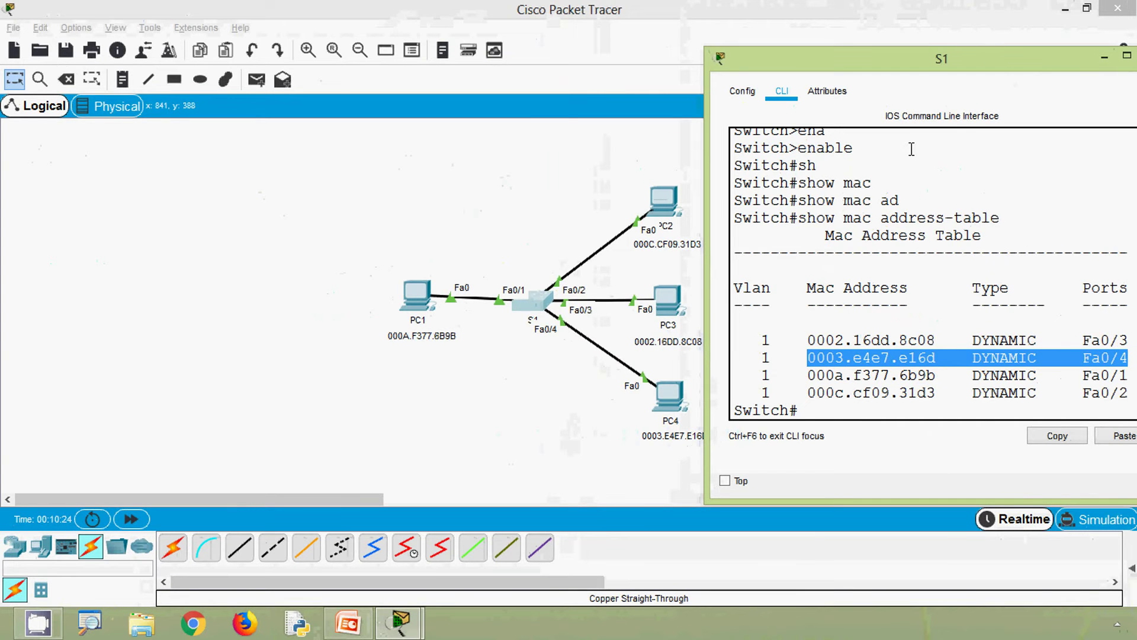
left_click_drag(924, 62, 560, 78)
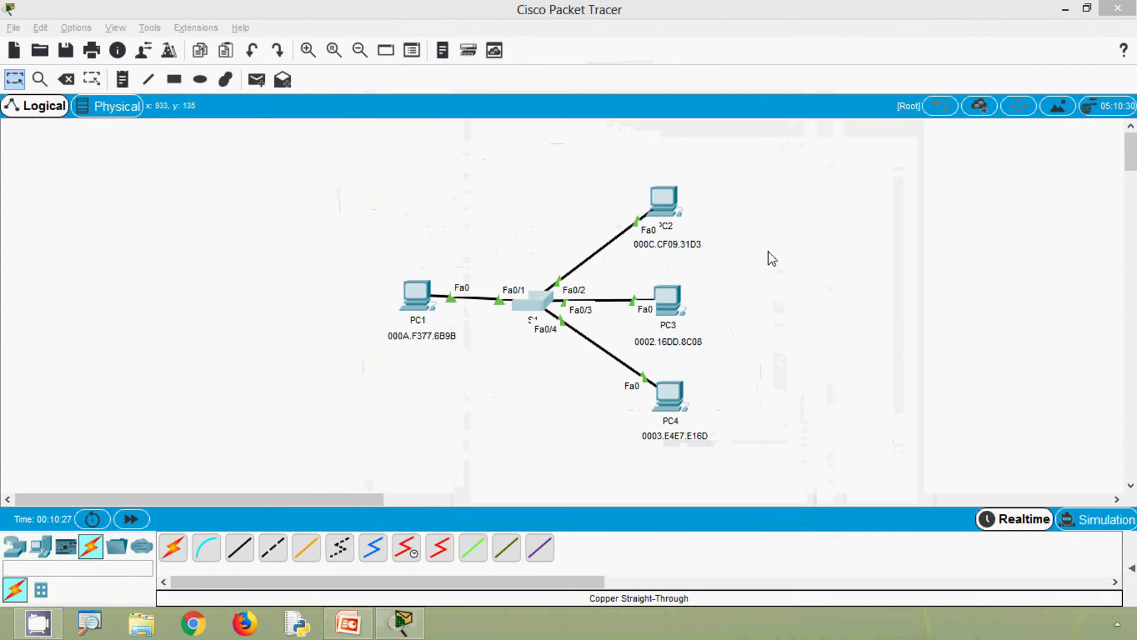
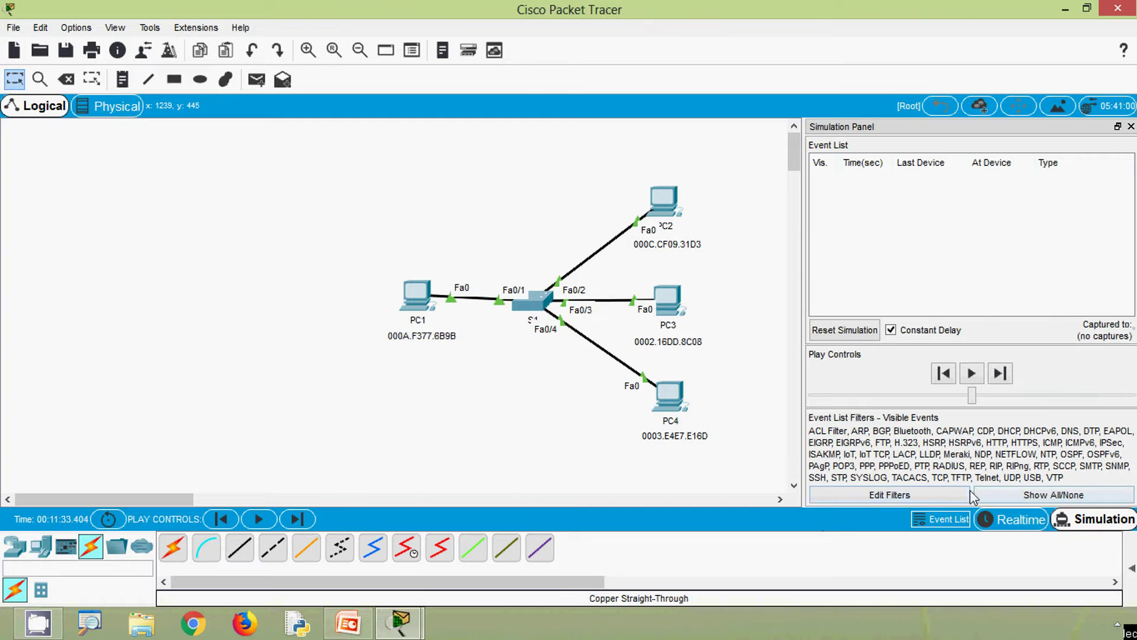
Step: Limit the simulation's visible events to ICMP only and close the Simulation Panel
left_click(1043, 496)
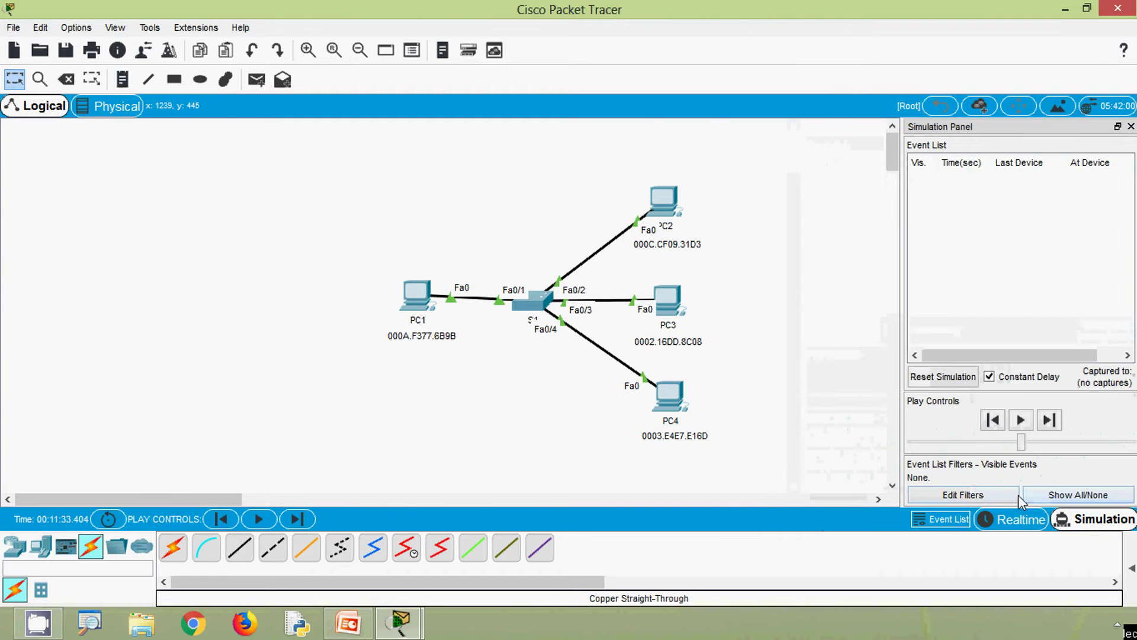
left_click(994, 495)
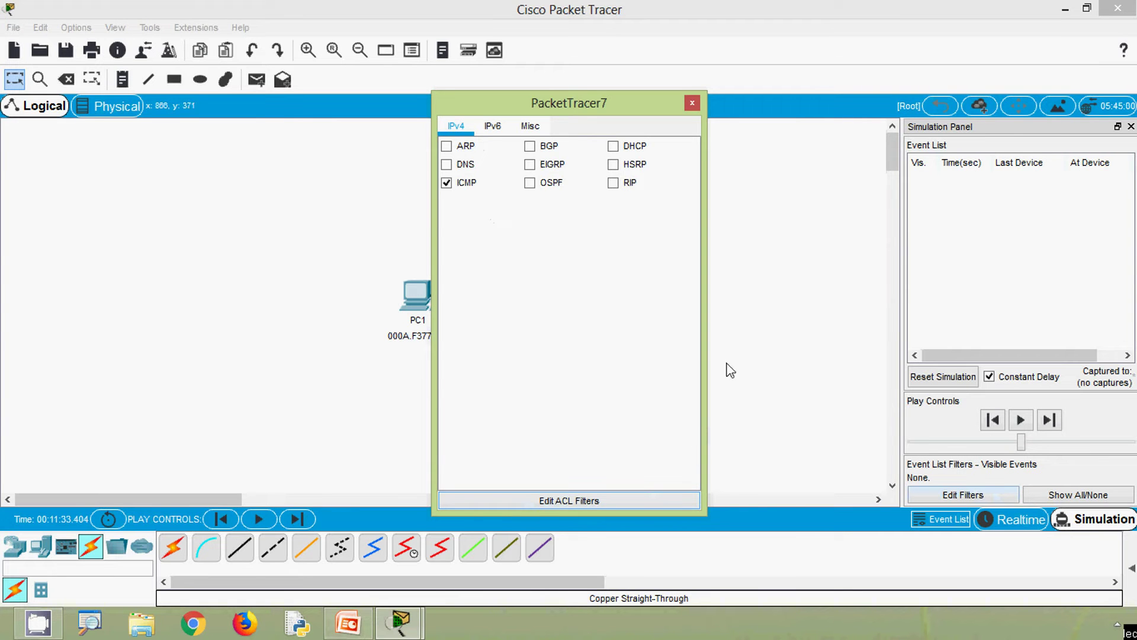
left_click(692, 106)
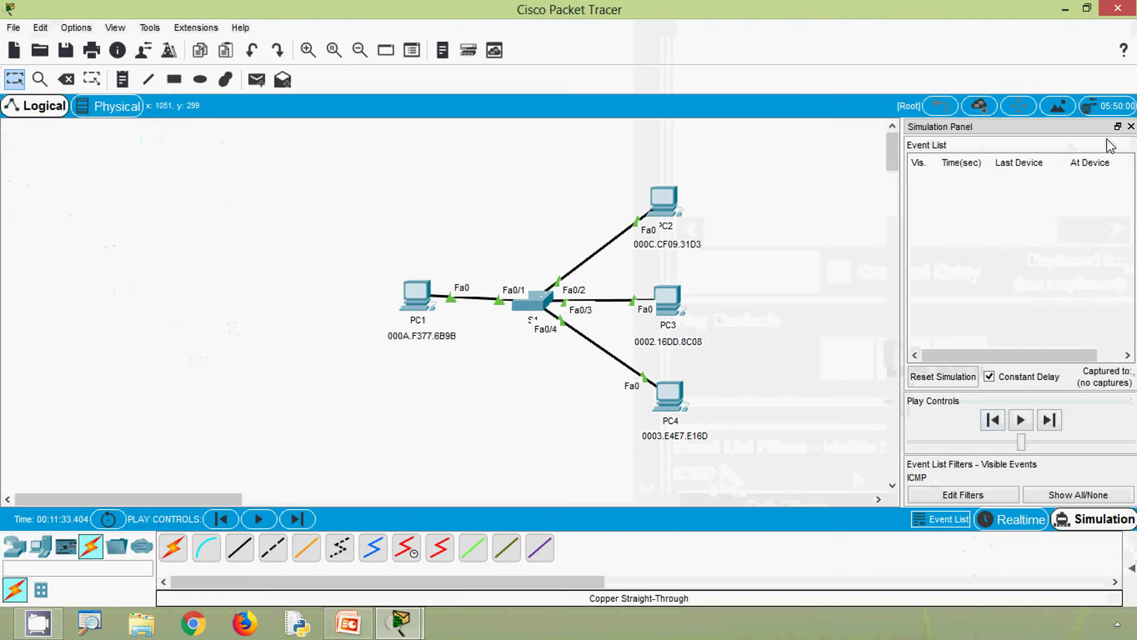
left_click(1131, 127)
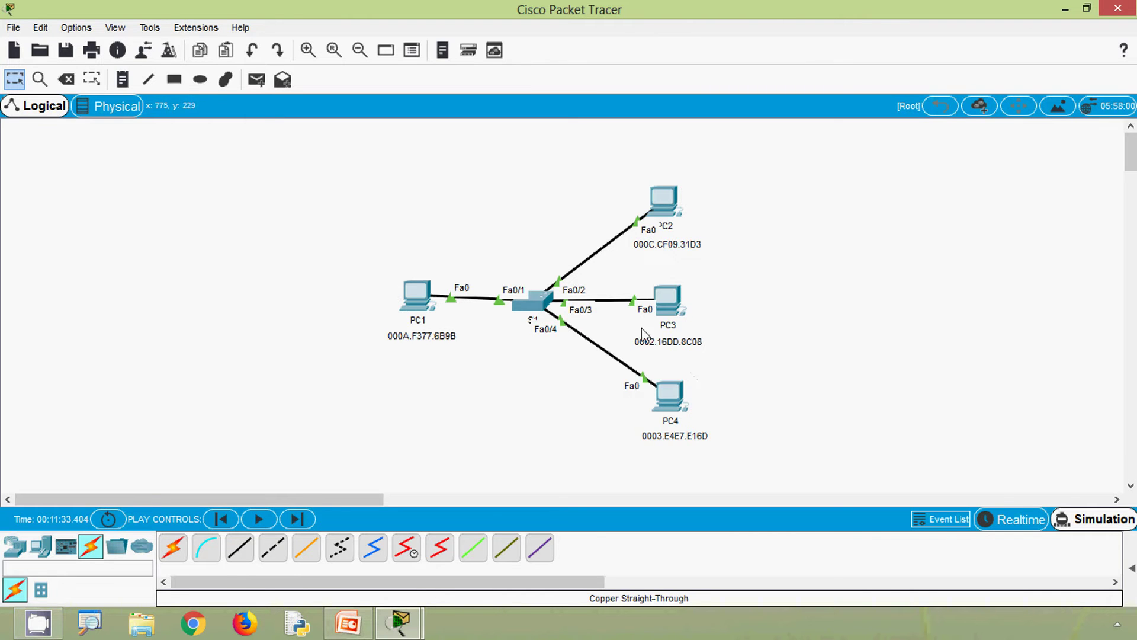
Step: Ping 192.168.1.3 from PC1's Command Prompt and minimize the PC1 window to reveal the topology
left_click(417, 296)
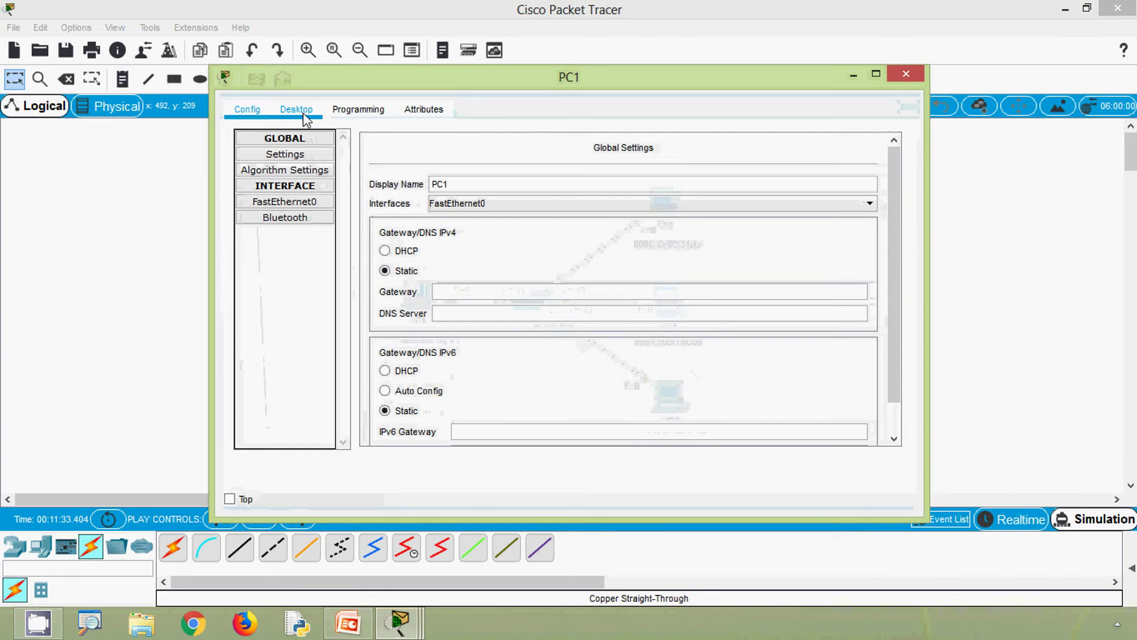
left_click(298, 109)
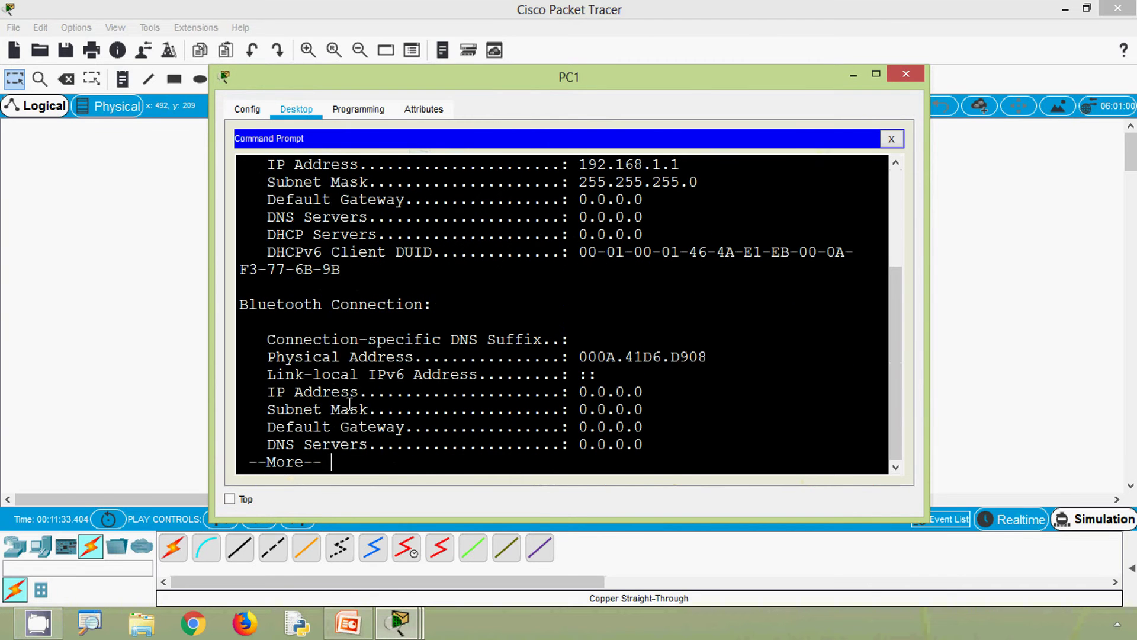
key("space")
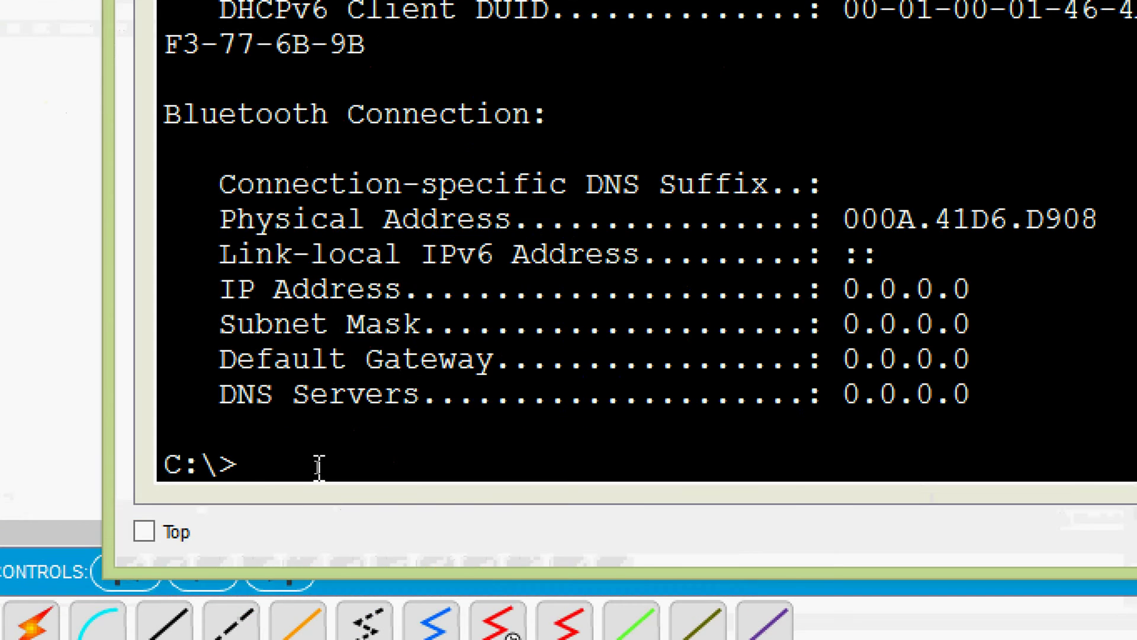
type("ping")
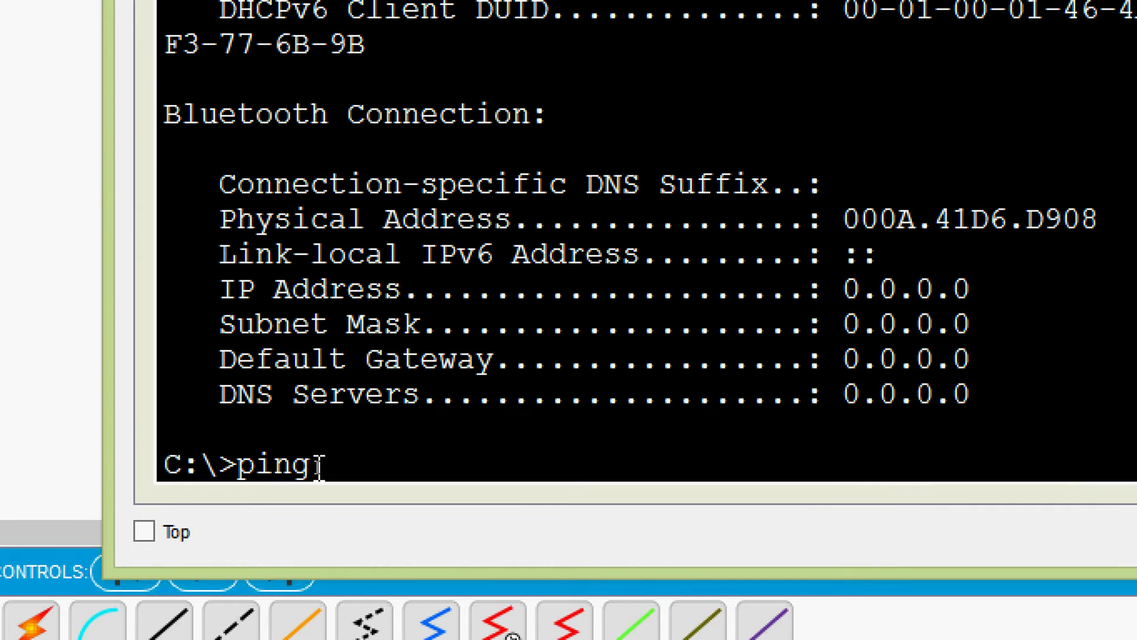
type(" 192.168.1.3")
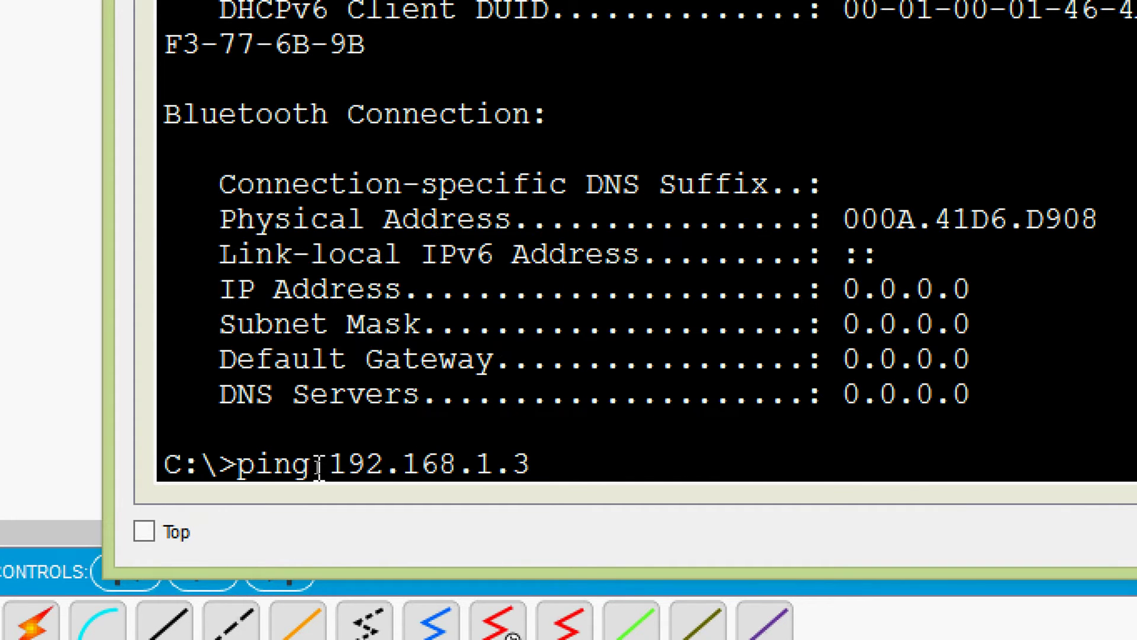
key("Return")
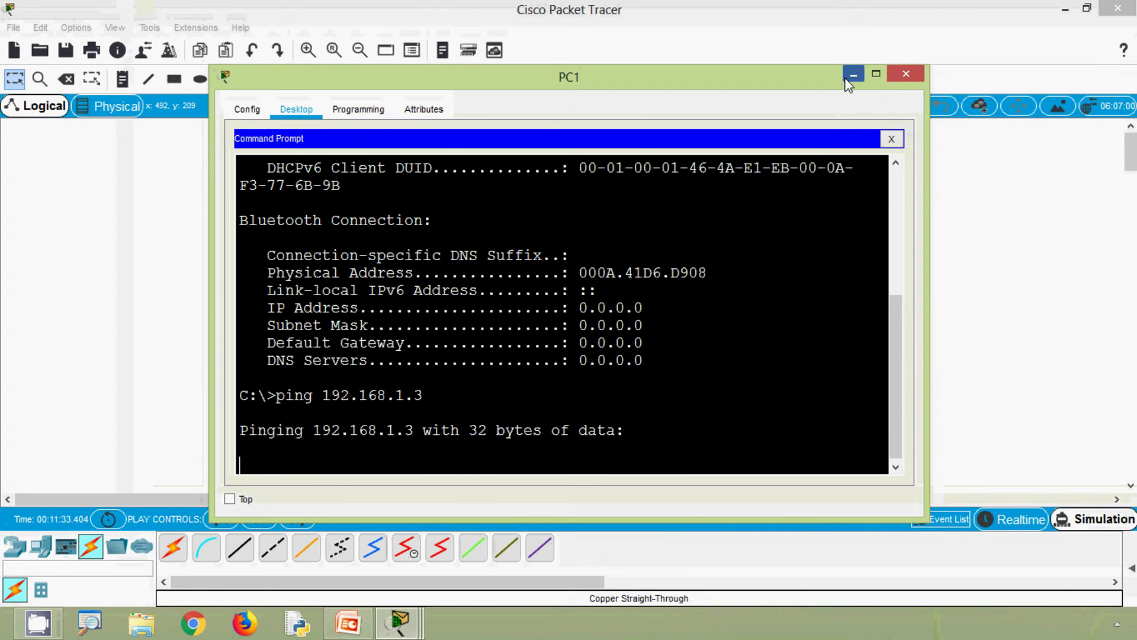
left_click(854, 75)
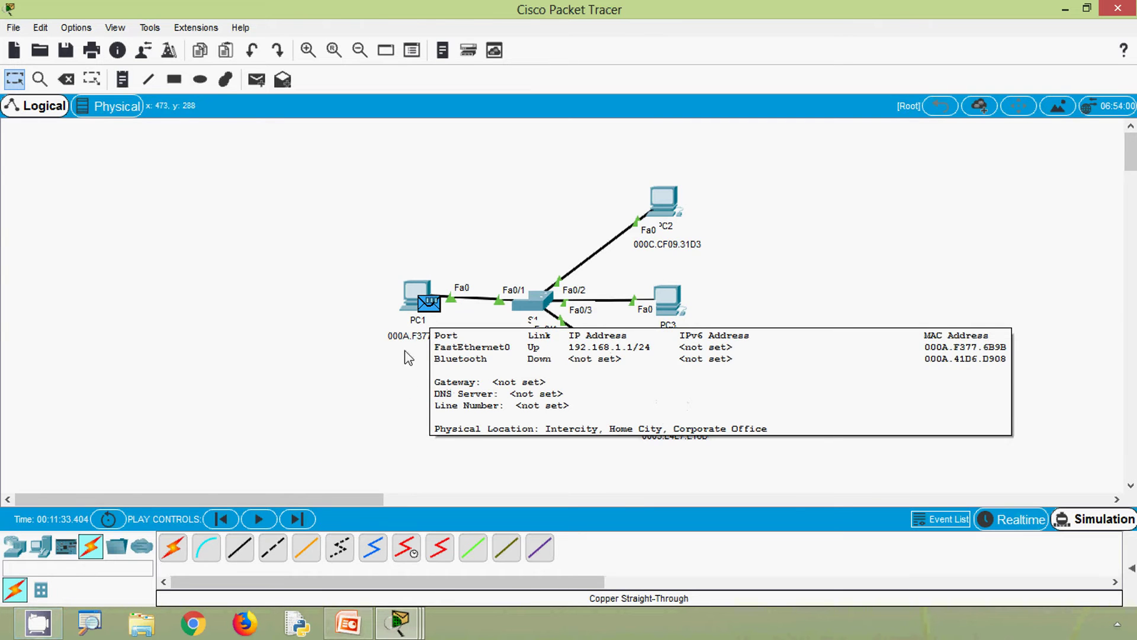
mouse_move(432, 309)
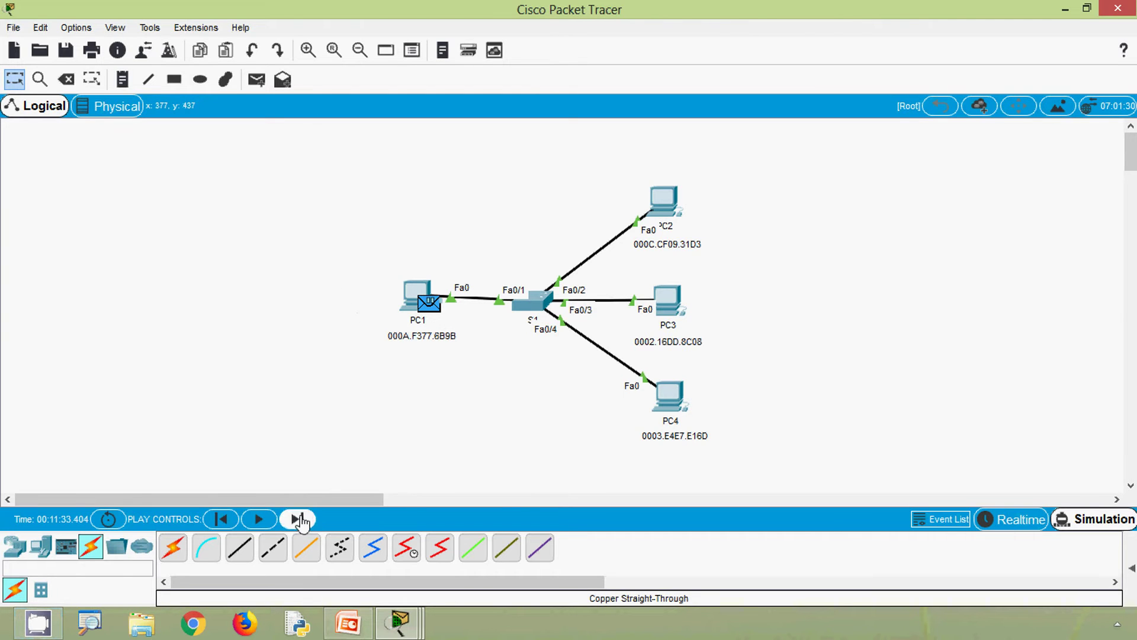
Step: Inspect the OSI layer details of the ping packet at PC1 and advance the simulation one event to bring it to S1
left_click(431, 310)
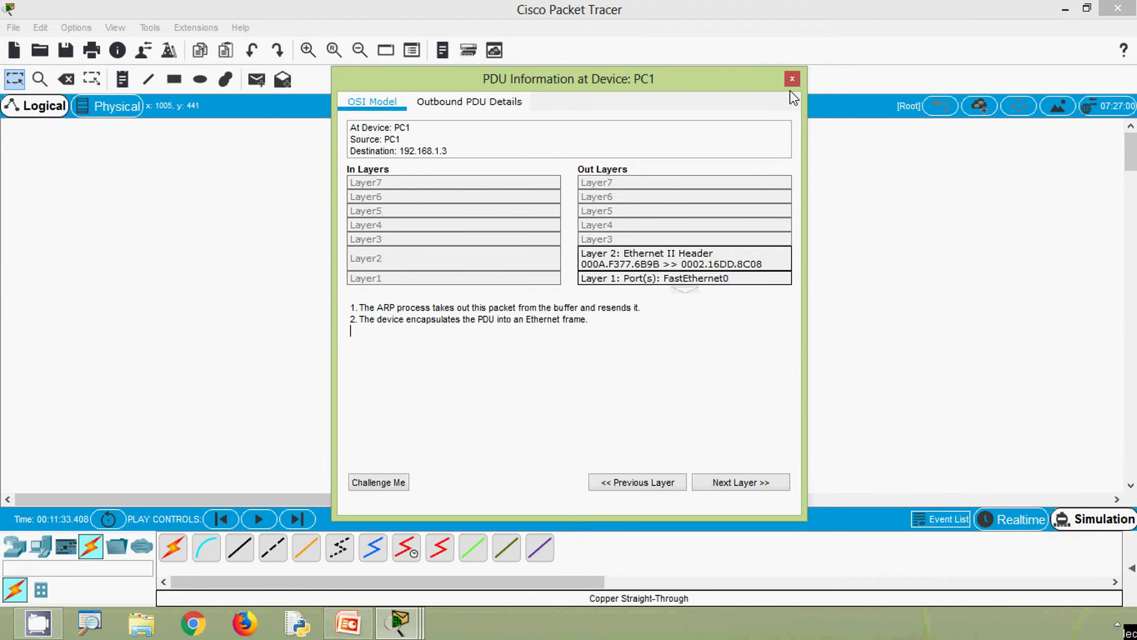
left_click(791, 79)
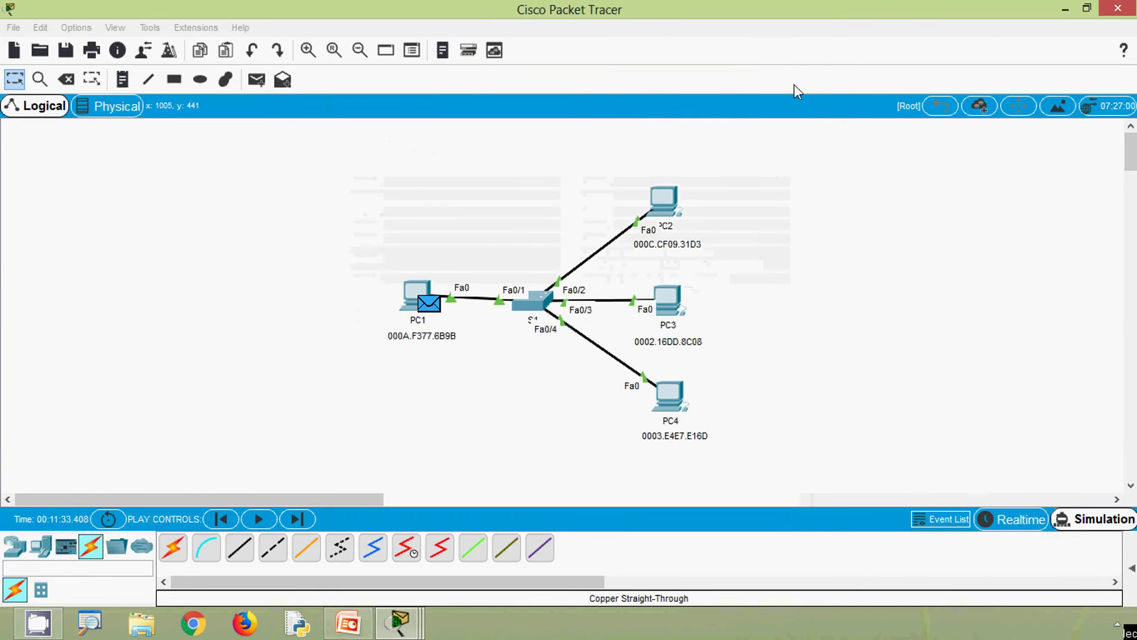
left_click(308, 520)
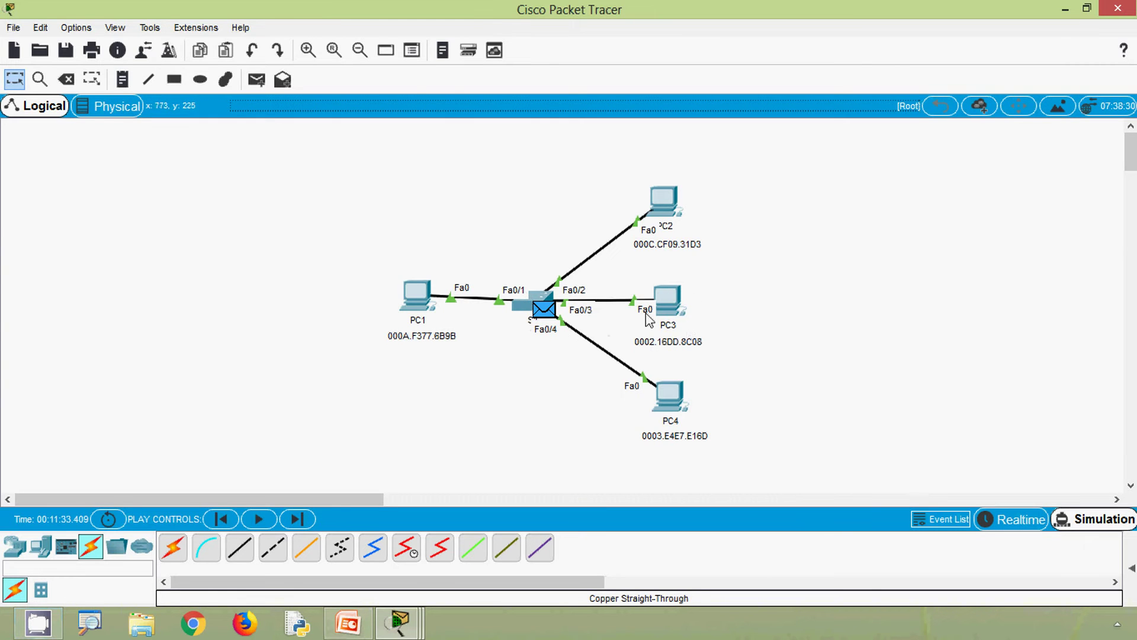
Step: View the packet's PDU information at S1 and place it side by side with S1's CLI showing the MAC Address Table
left_click(544, 312)
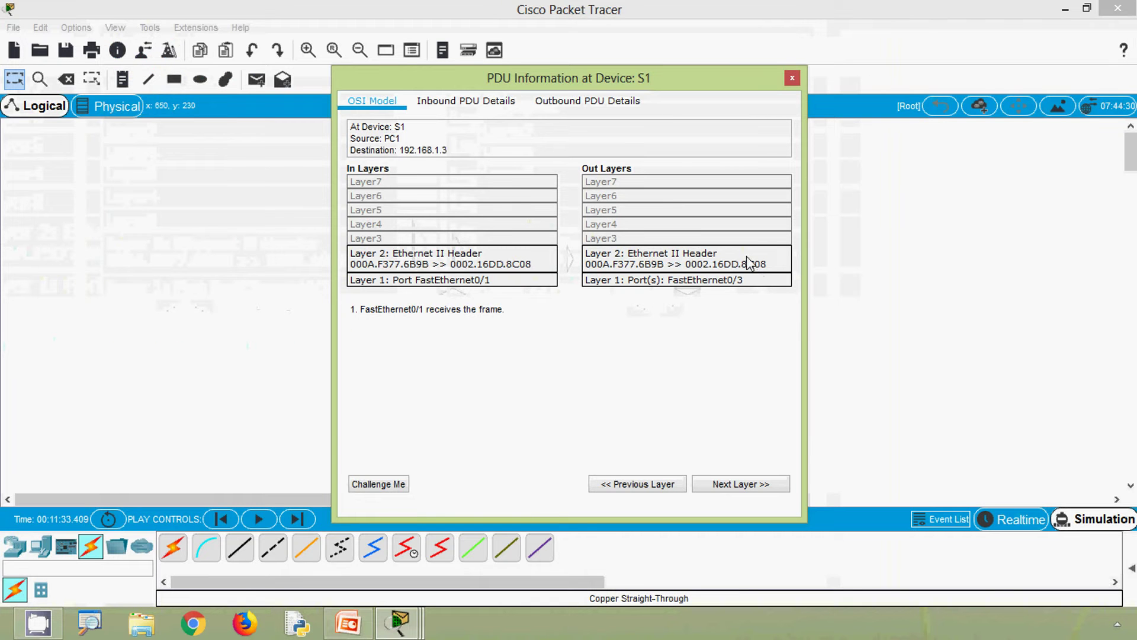
left_click(792, 78)
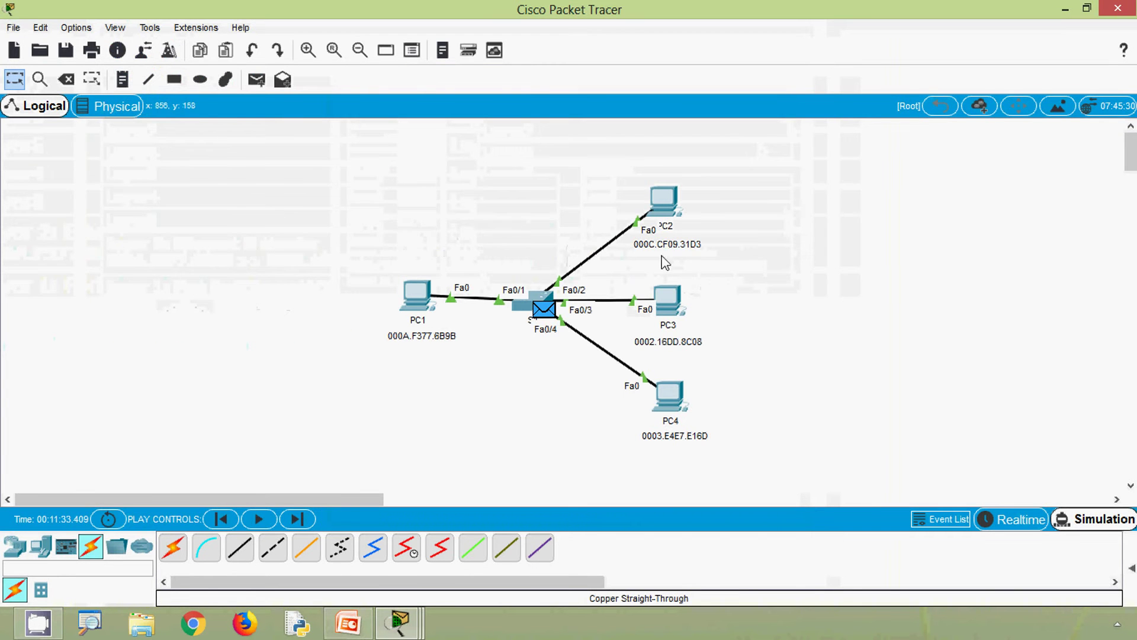
left_click(542, 295)
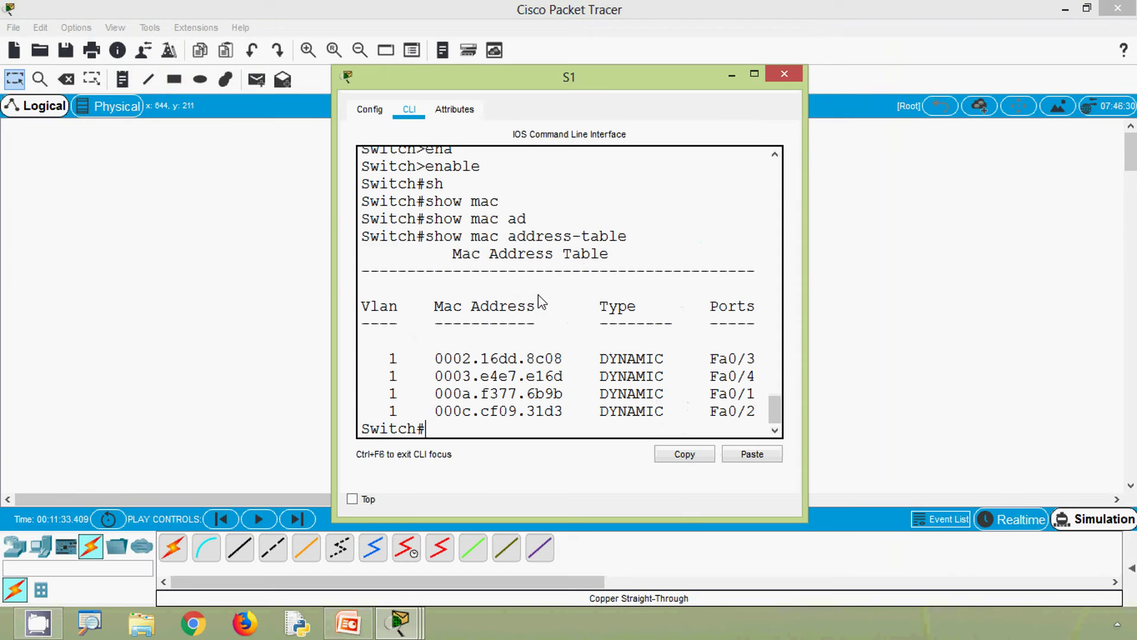
left_click_drag(536, 77, 820, 53)
left_click(555, 304)
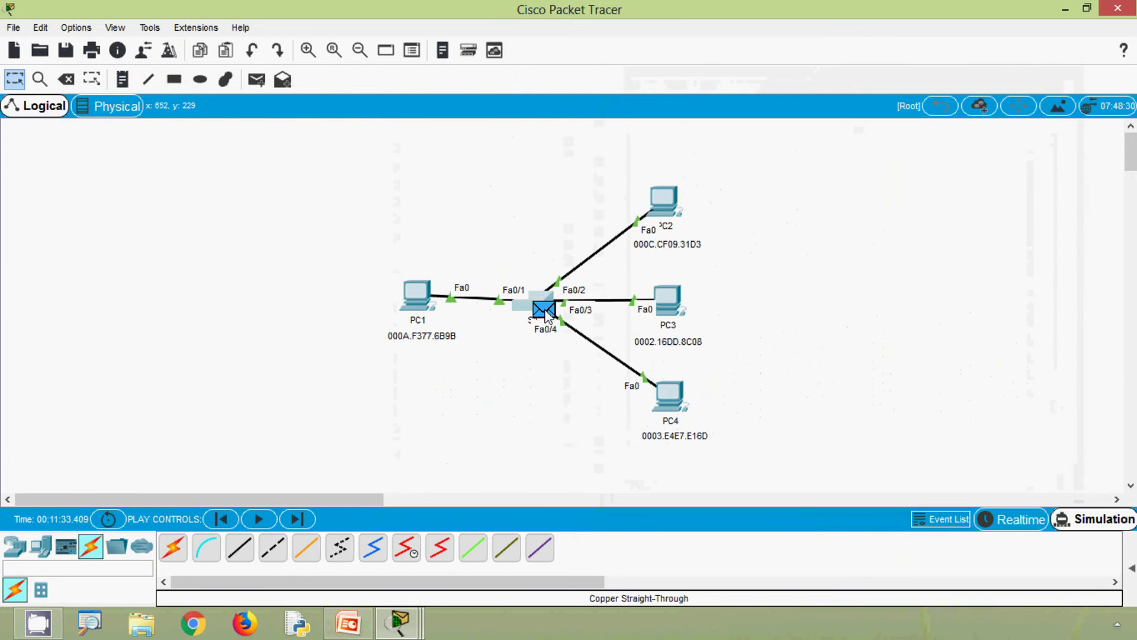
left_click(551, 306)
left_click_drag(644, 78, 333, 65)
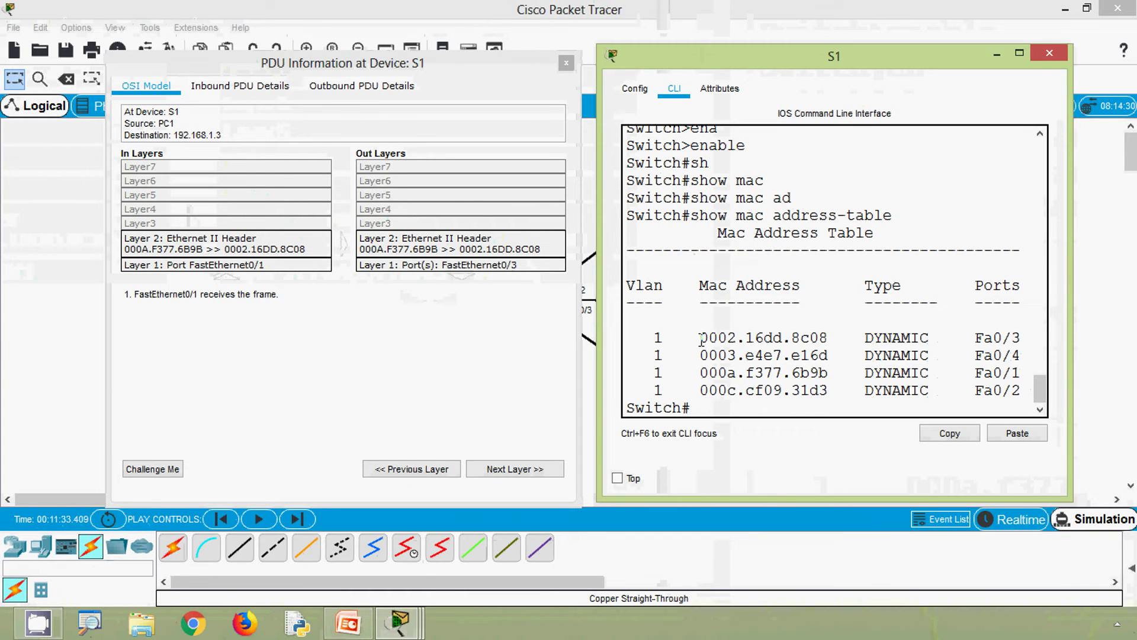
Step: Compare the PDU's destination MAC address and outbound port with the matching entry in S1's MAC table and clear both windows from the topology
left_click_drag(701, 339, 828, 338)
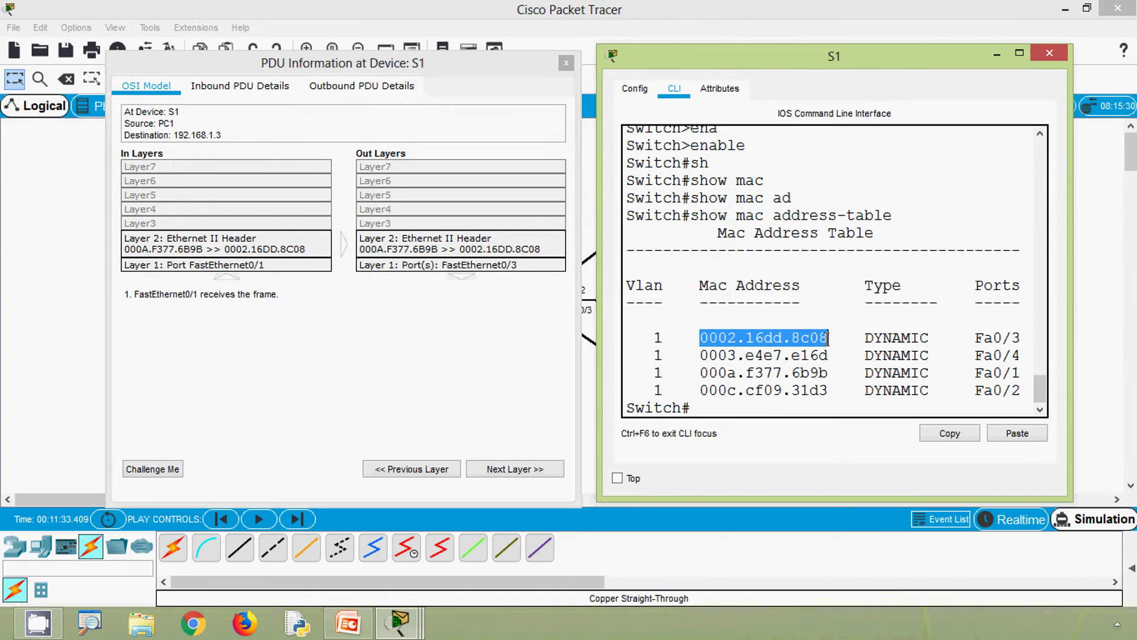
left_click_drag(970, 337, 1009, 338)
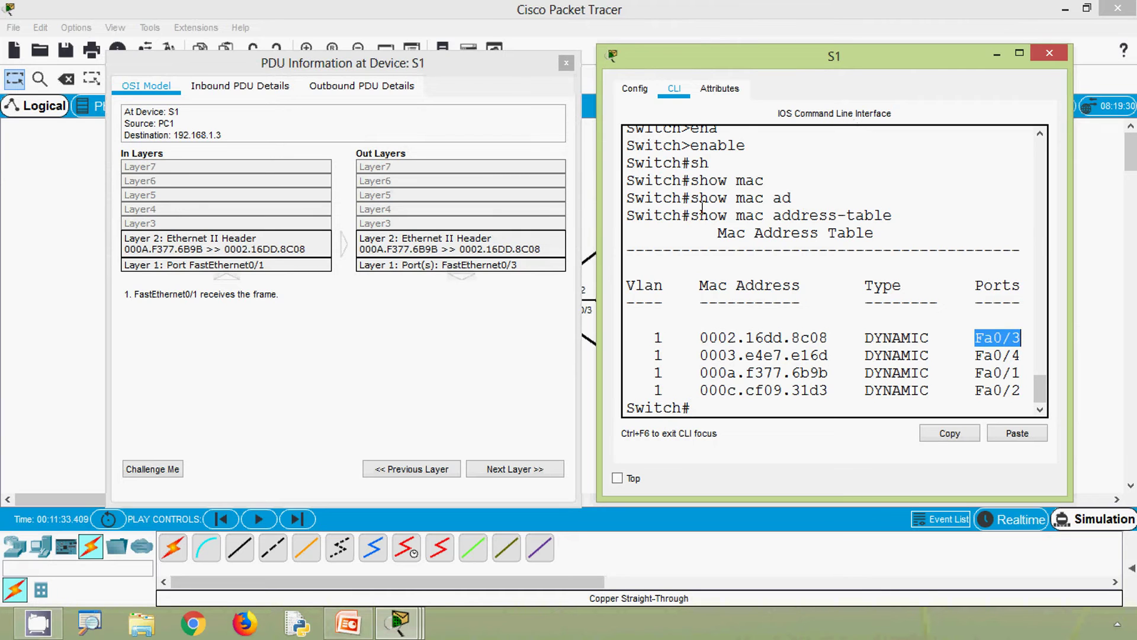
left_click(975, 332)
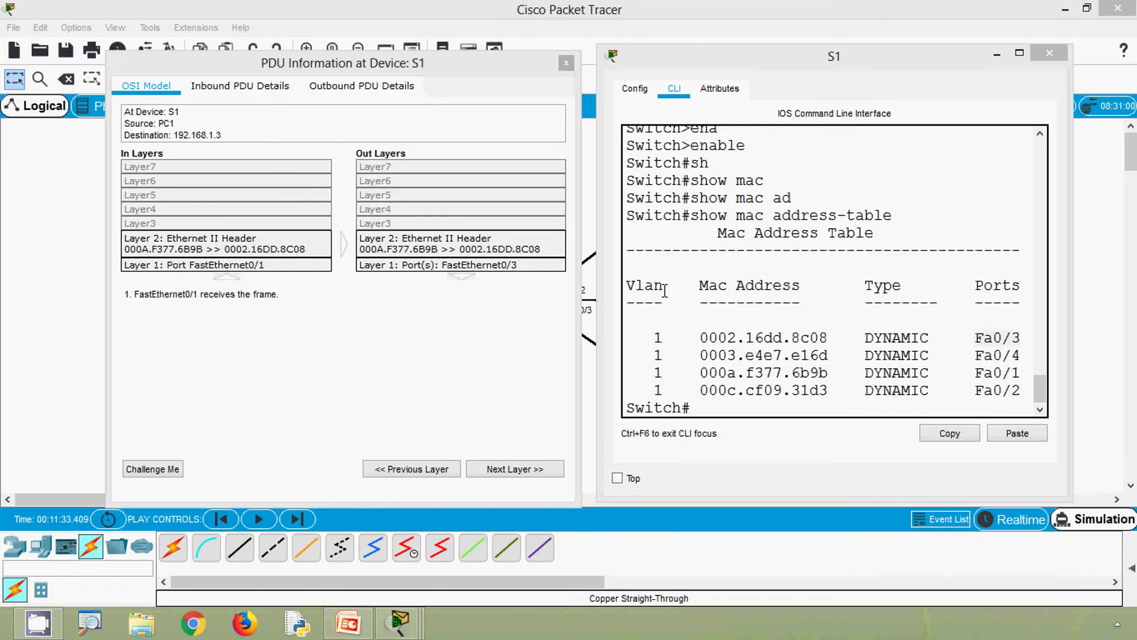
left_click(997, 53)
left_click_drag(454, 64, 336, 51)
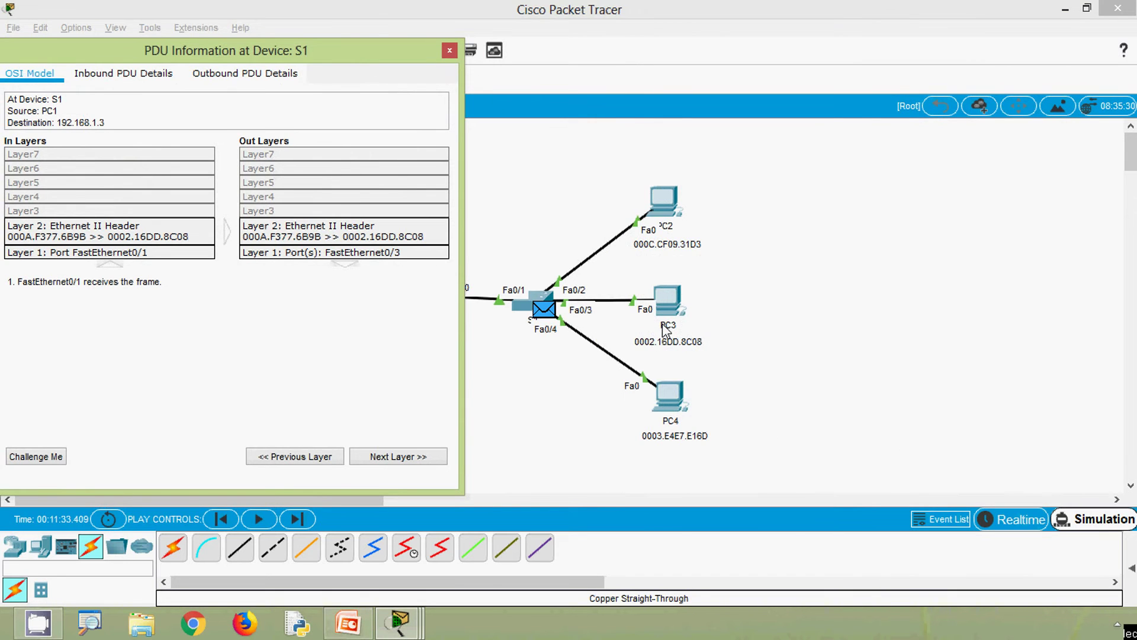
left_click(448, 52)
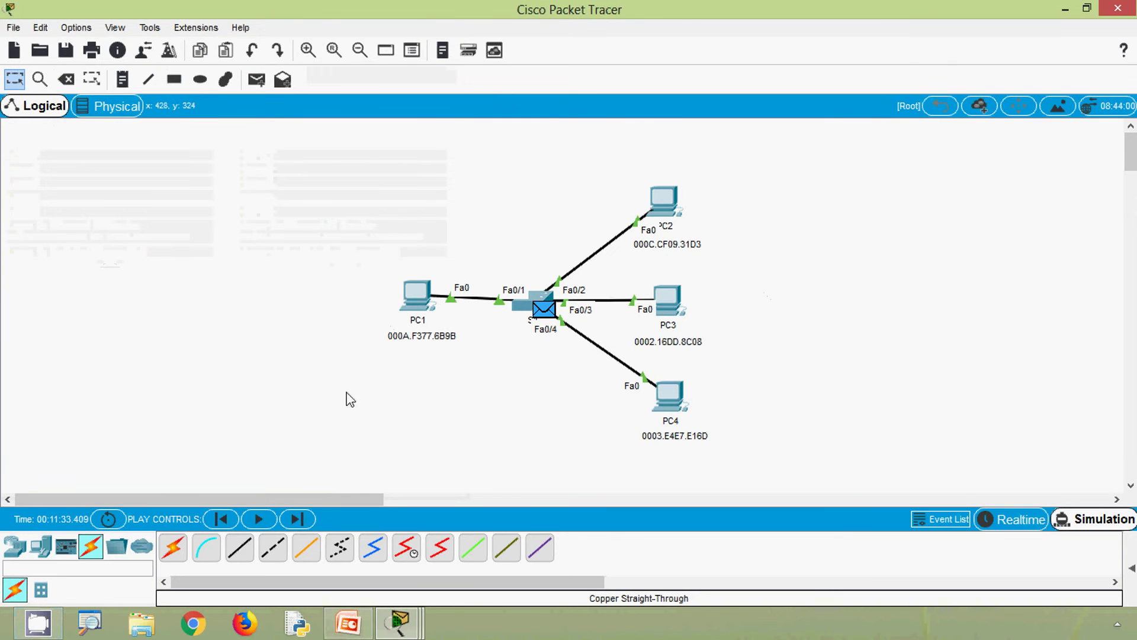
Step: Advance the simulation to bring the packet from S1 to PC3 and view PC3's IP and MAC address summary
left_click(305, 519)
left_click(305, 520)
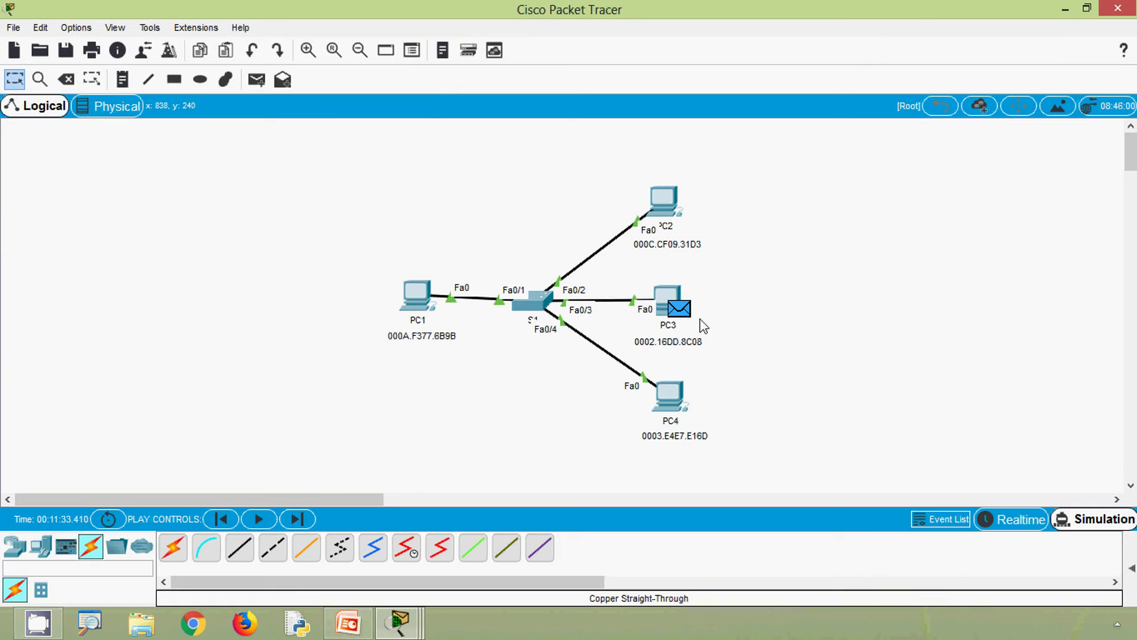
key("alt")
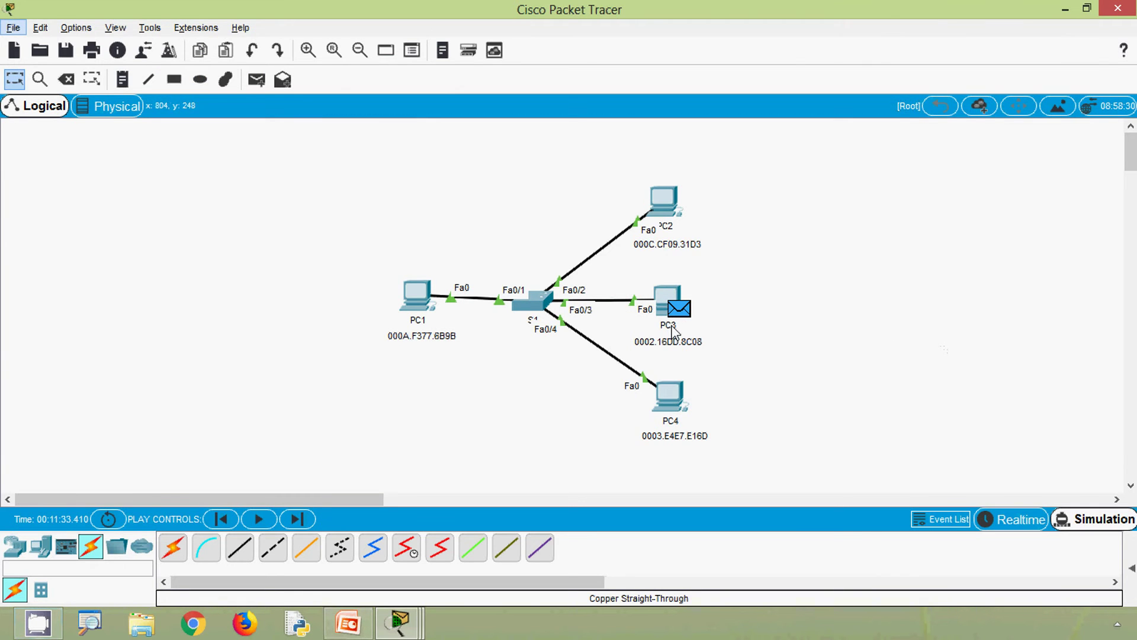
mouse_move(672, 331)
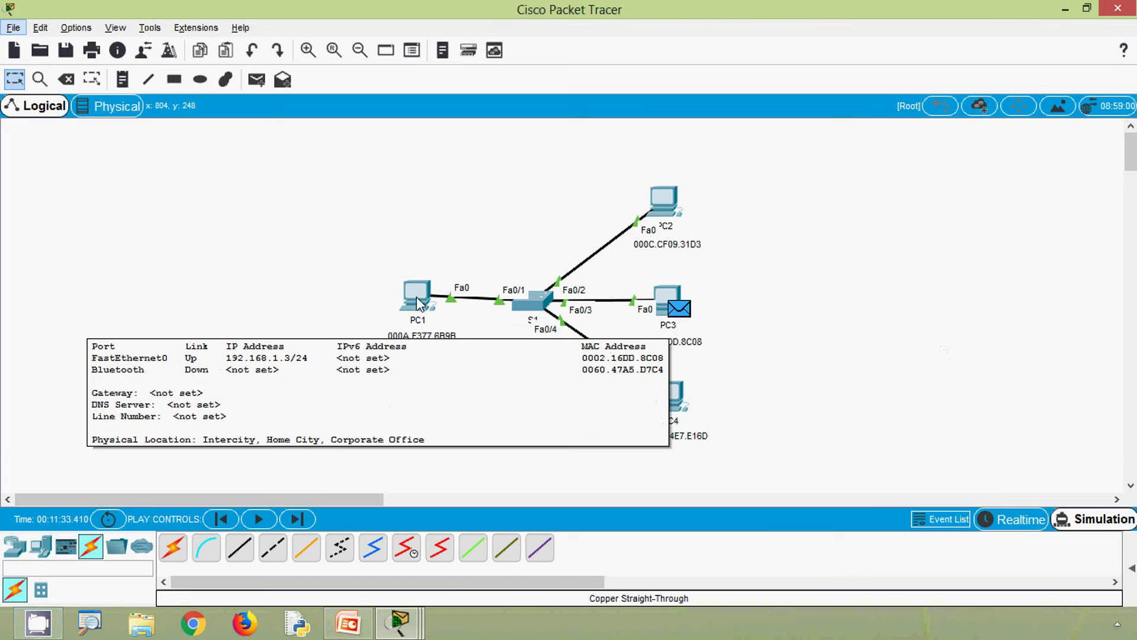
Step: Step the simulation through PC3's reply back to PC1, inspecting the reply's PDU information at S1 on the way
left_click(297, 520)
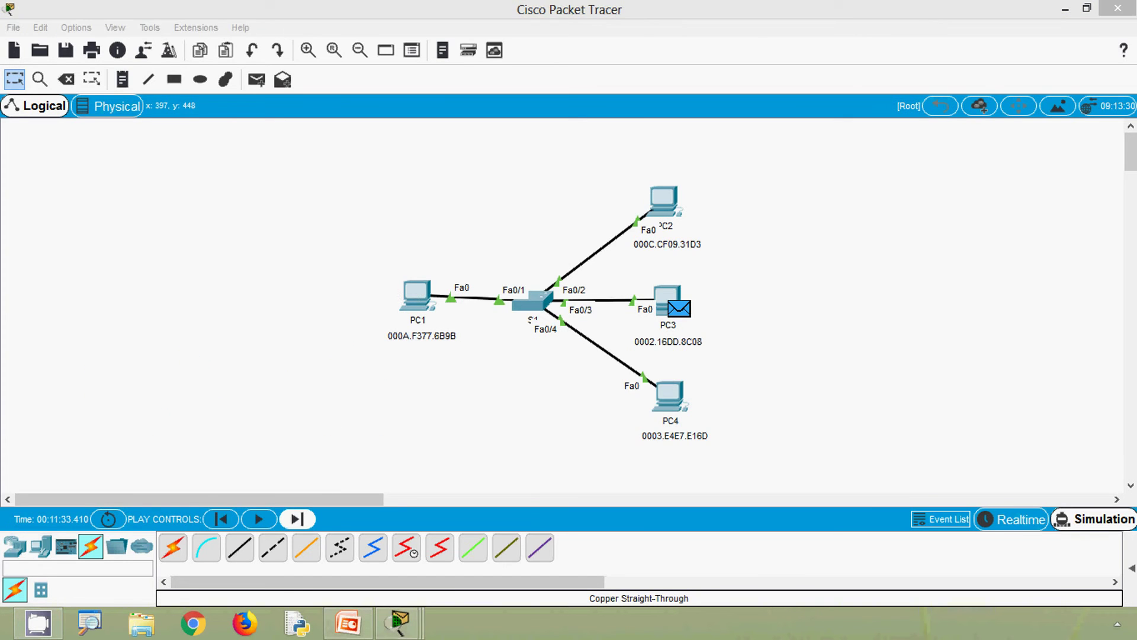
left_click(306, 522)
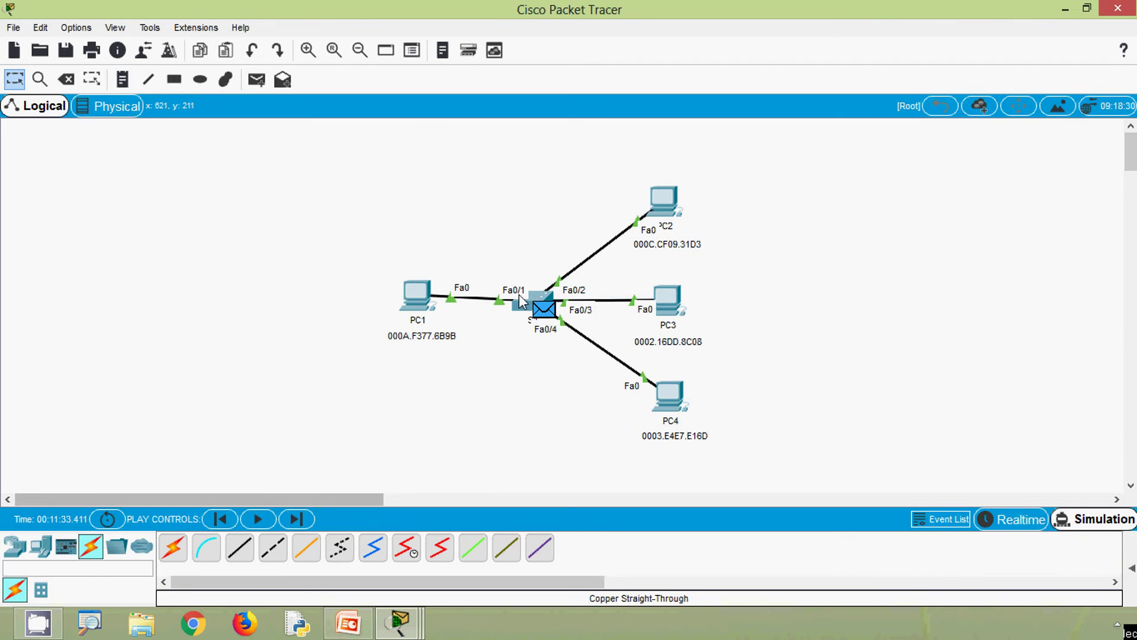
left_click(545, 313)
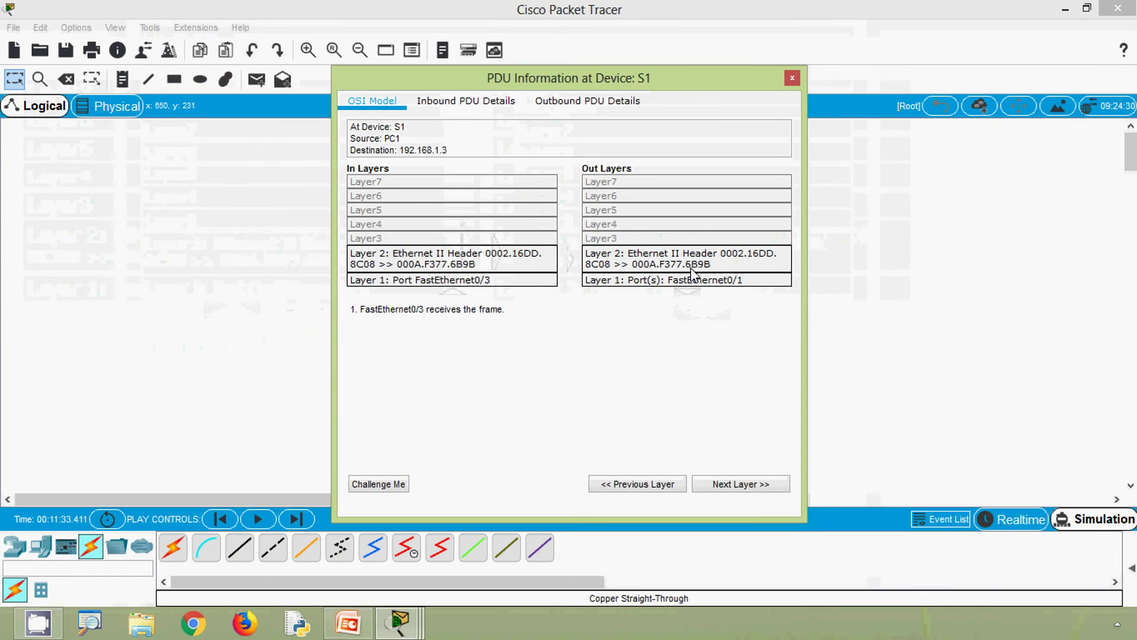
left_click_drag(483, 83, 662, 95)
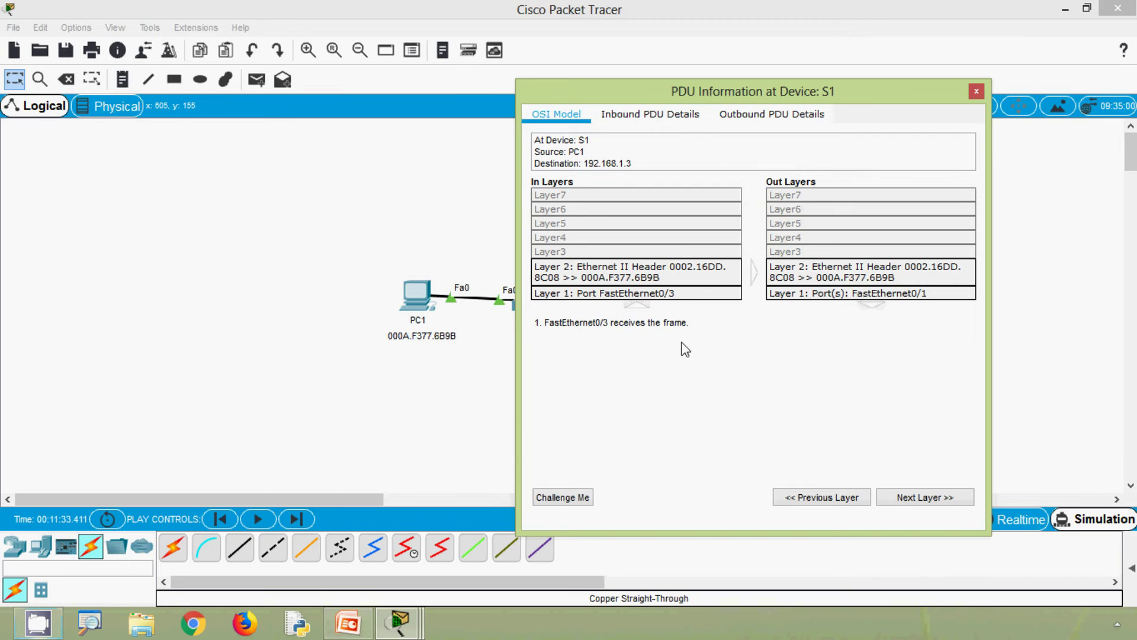
left_click(976, 93)
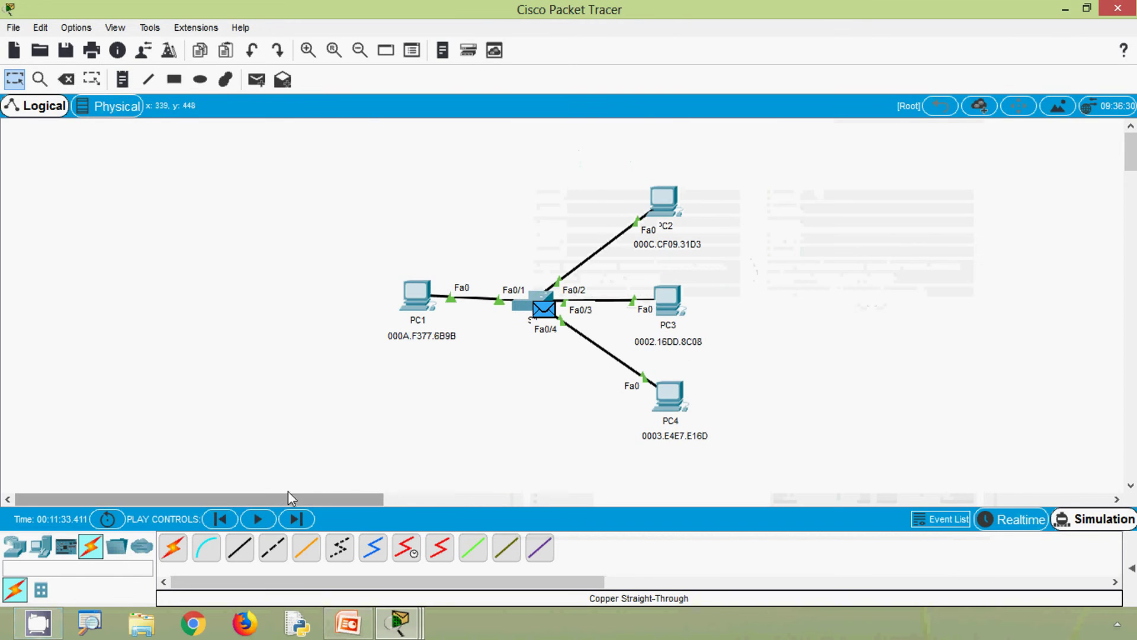
left_click(297, 520)
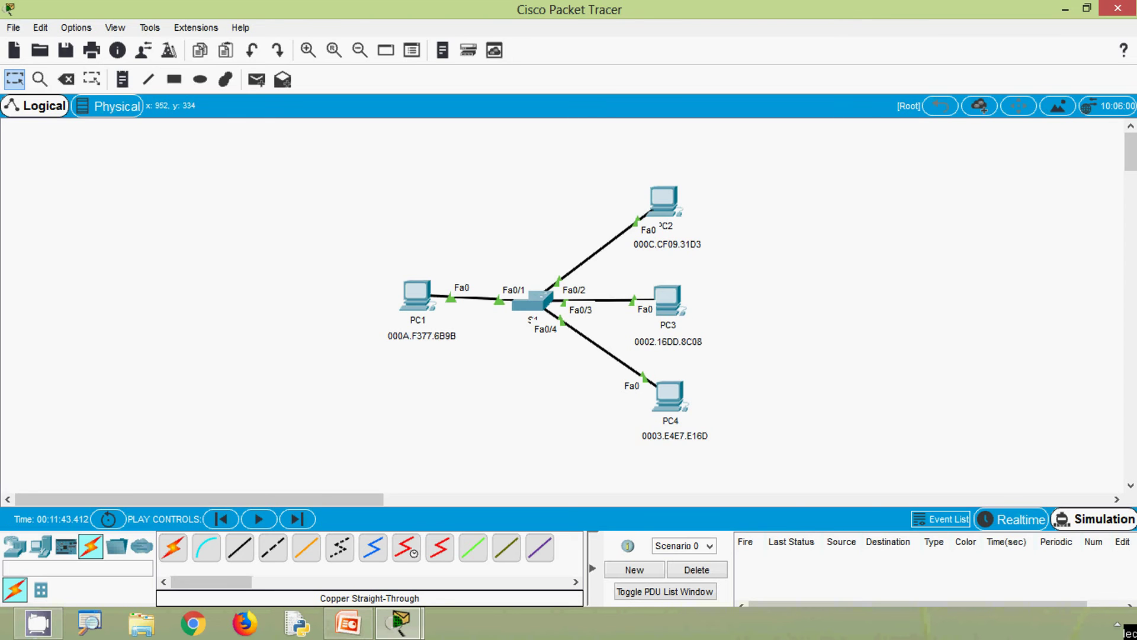
Step: Clear the MAC address table in S1's CLI with the command clear mac address-table
left_click(539, 308)
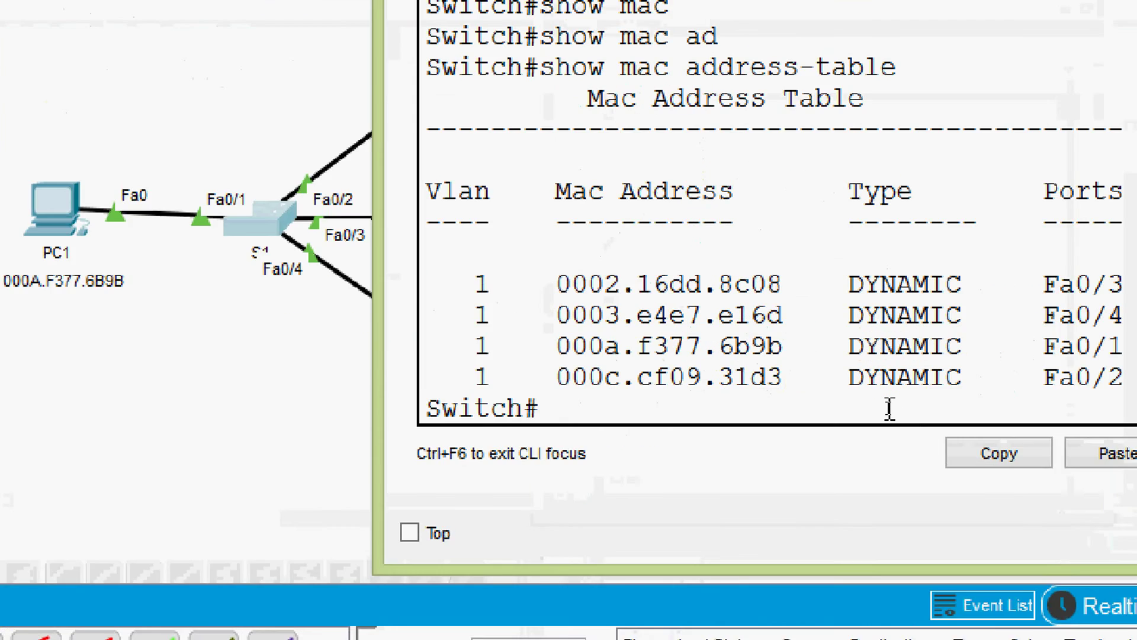
type("clear")
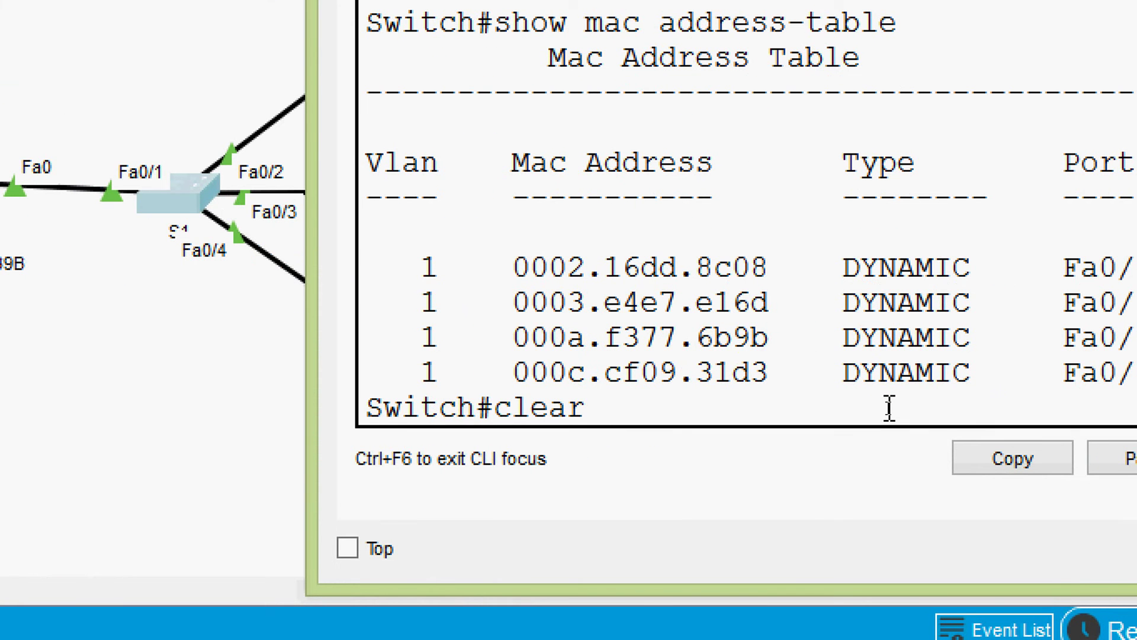
type(" mac ad")
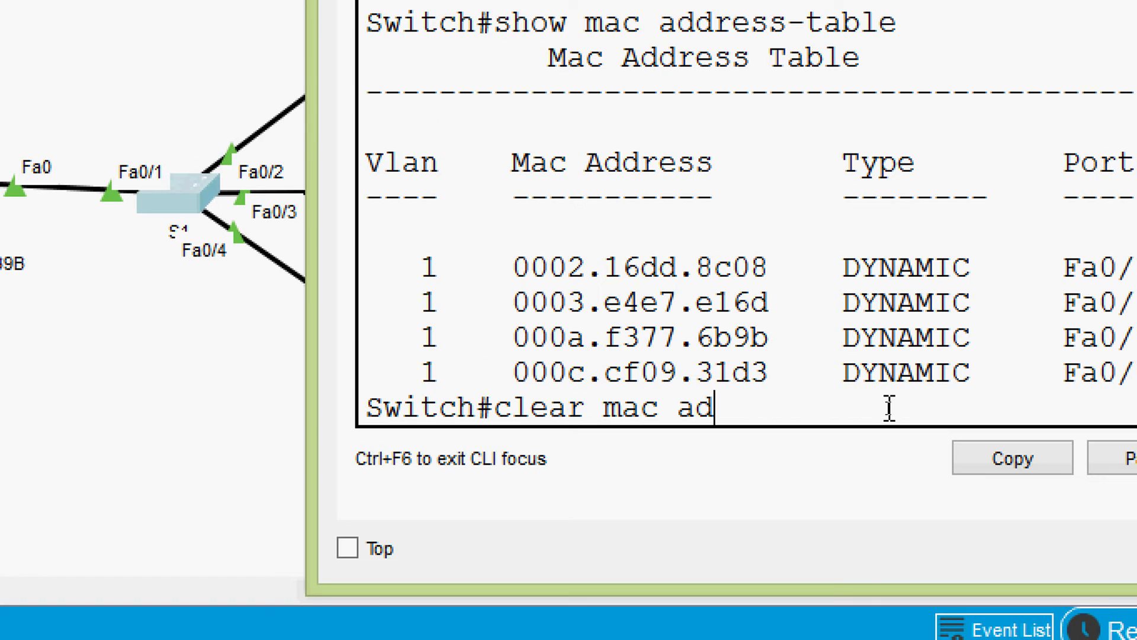
key("Tab")
key("Return")
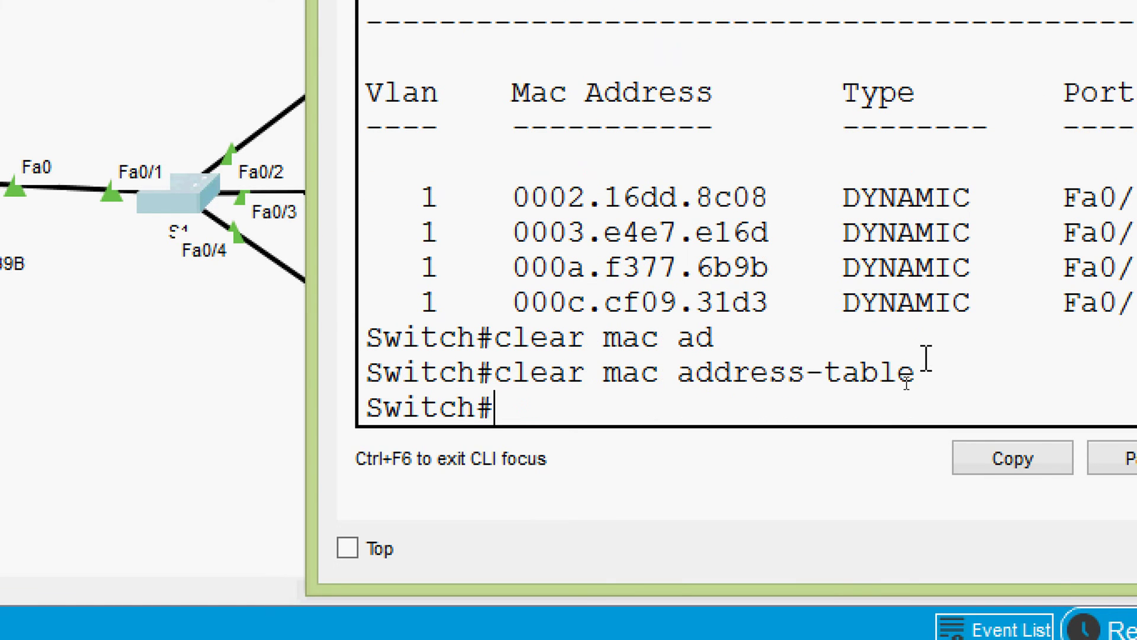
Step: Check S1's MAC table with the command show mac address-table and close the S1 window
type("sh")
key("Tab")
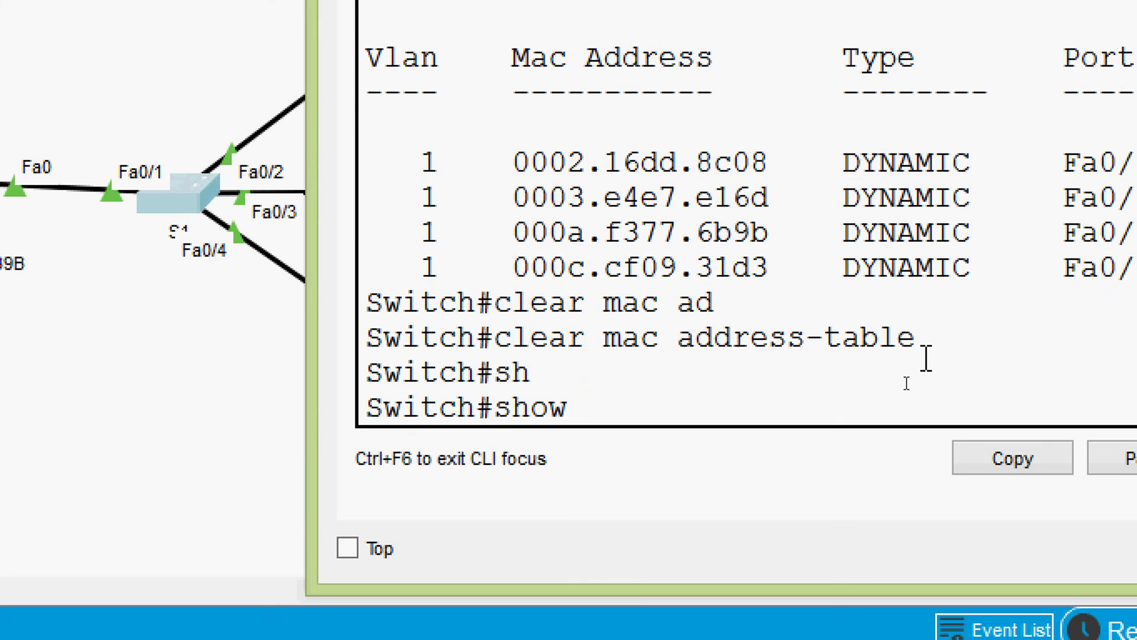
type("mac ad")
key("Tab")
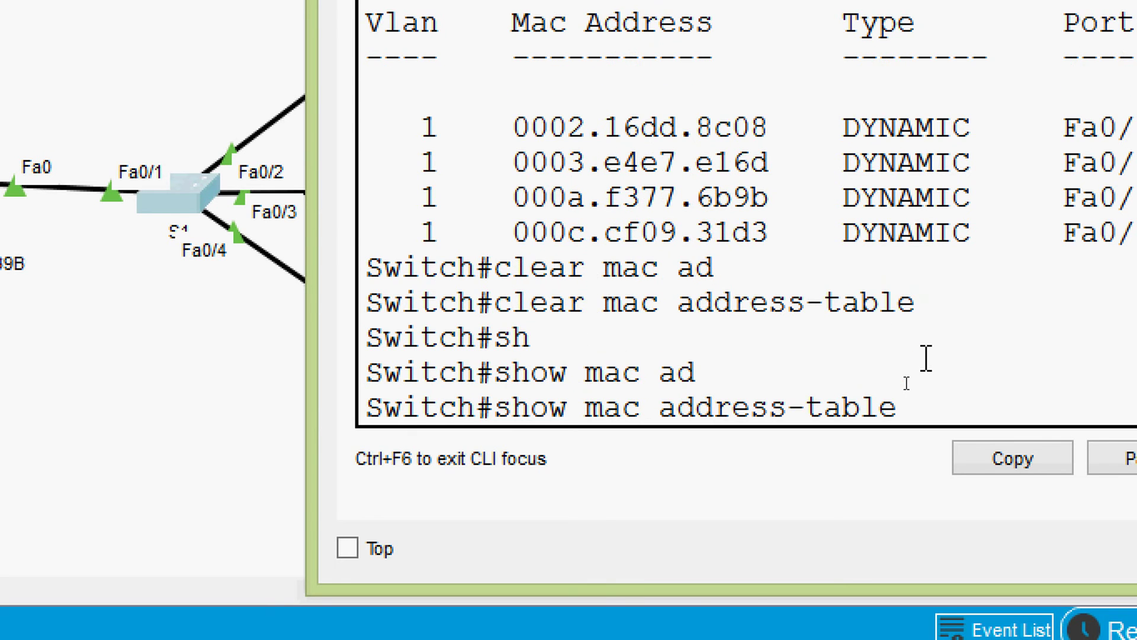
key("Return")
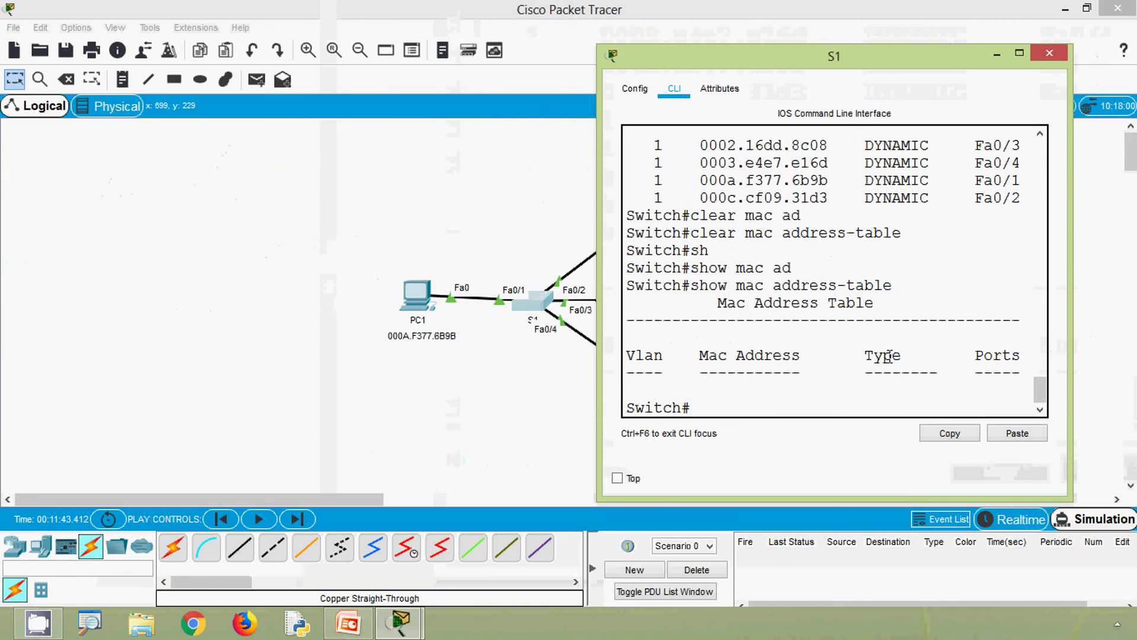
left_click(1049, 53)
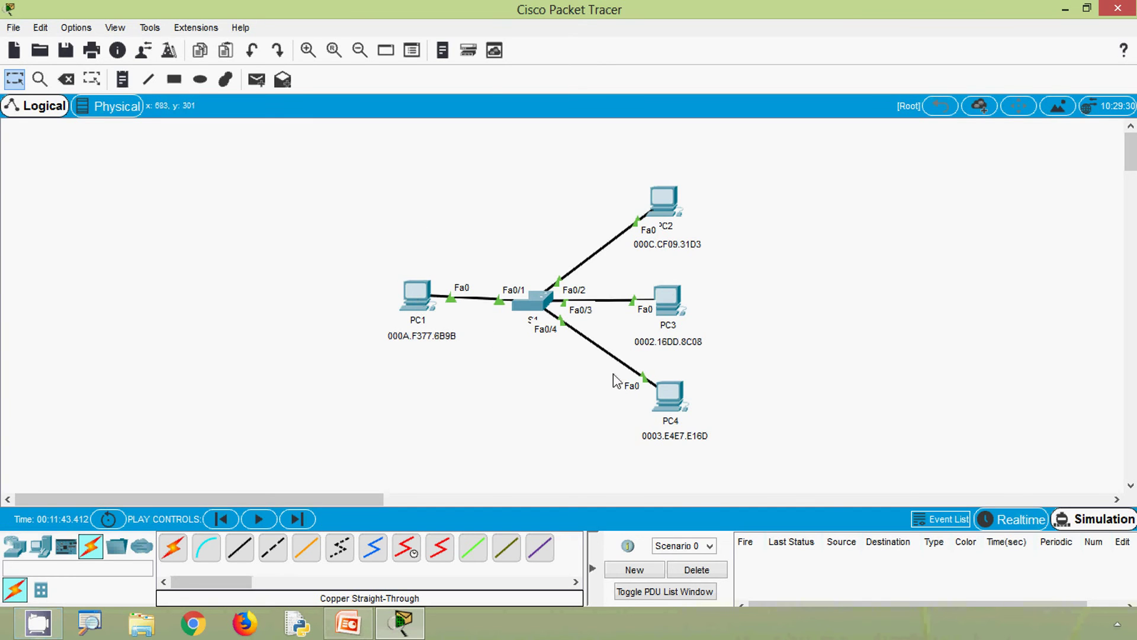
Step: Repeat the ping to 192.168.1.3 from PC1's Command Prompt and minimize the PC1 window to reveal the topology
left_click(423, 302)
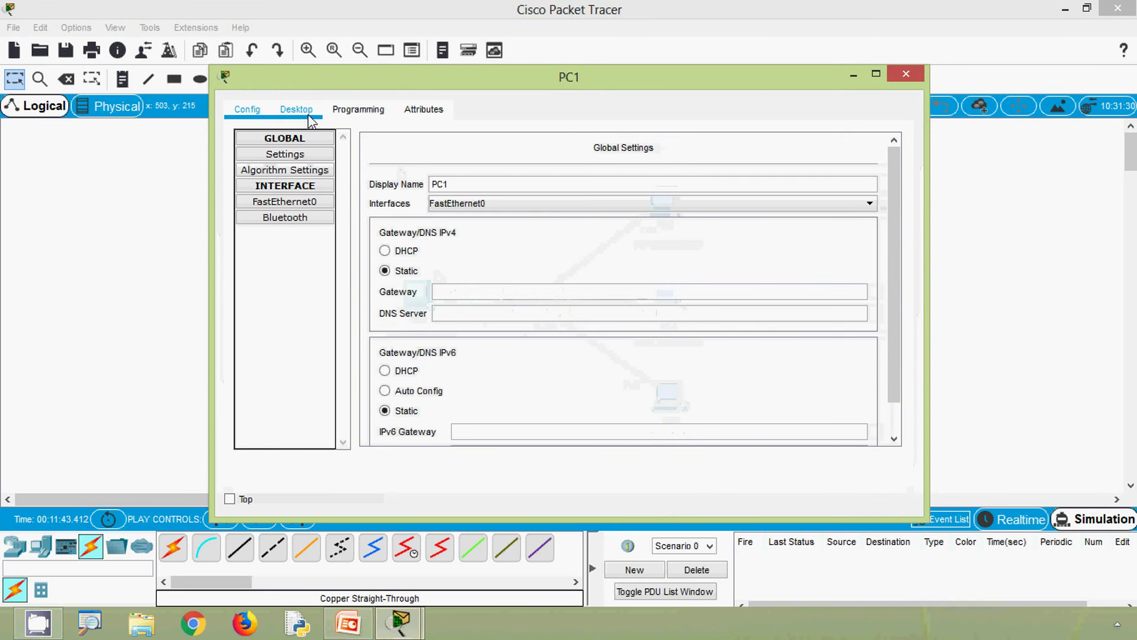
left_click(299, 111)
left_click(673, 199)
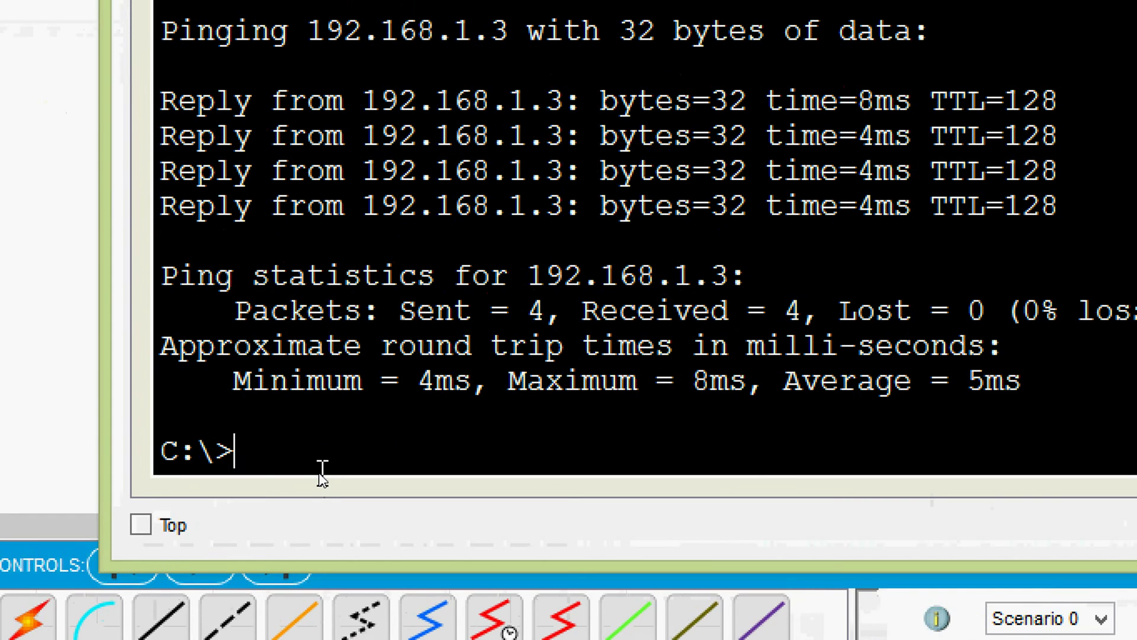
key("Up")
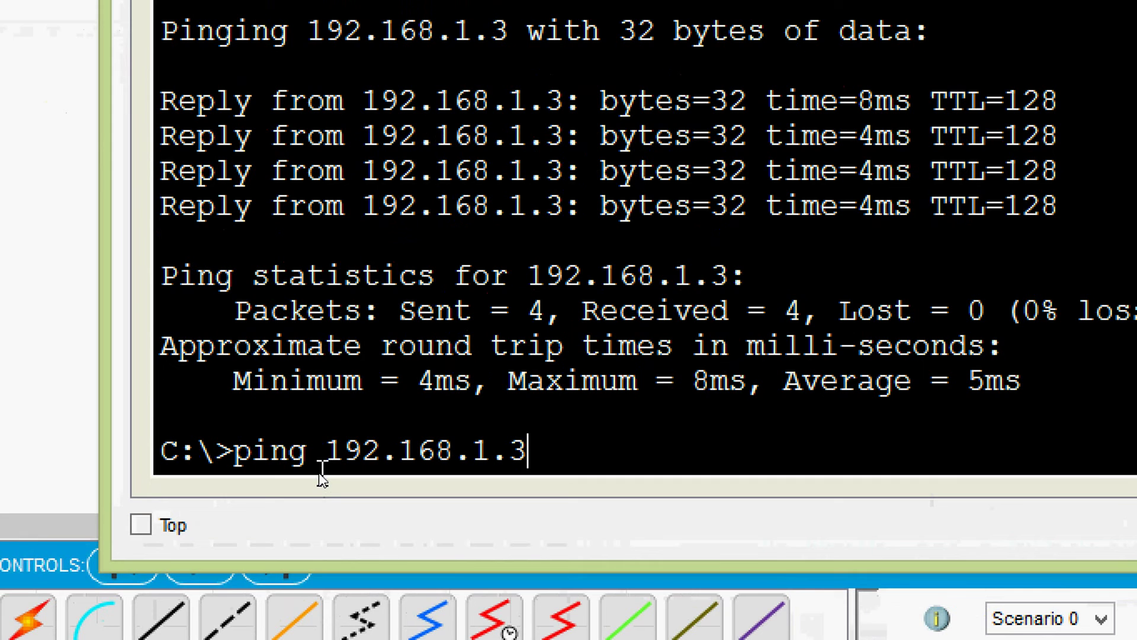
key("Return")
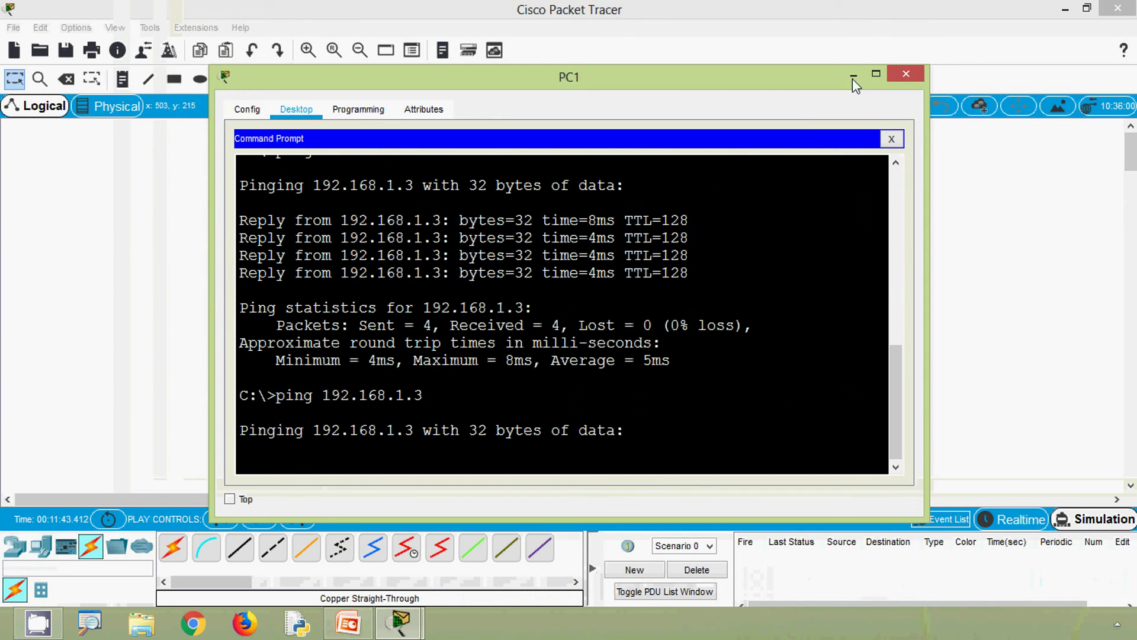
left_click(853, 77)
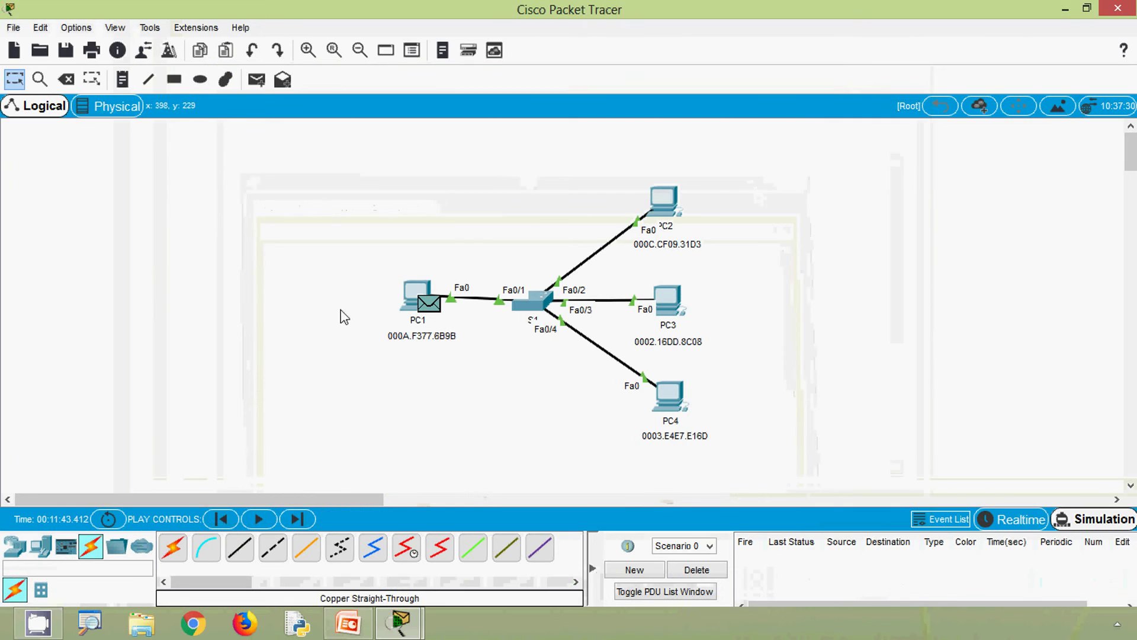
Step: Advance the simulation one event so the ping reaches S1, and inspect the OSI model of its PDU information there
mouse_move(427, 308)
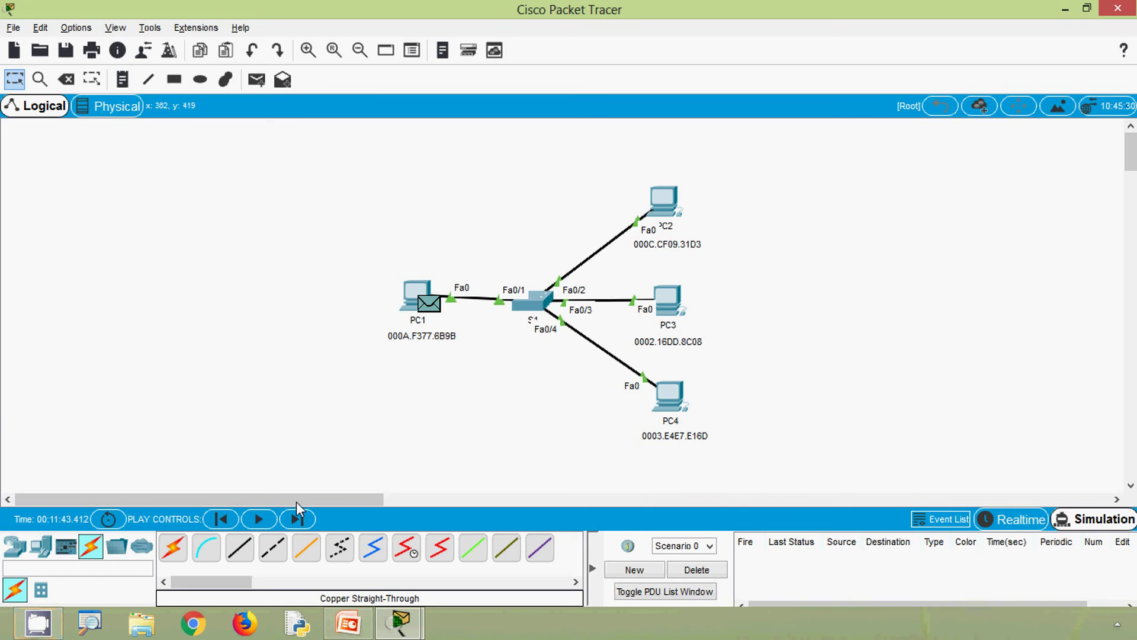
left_click(298, 519)
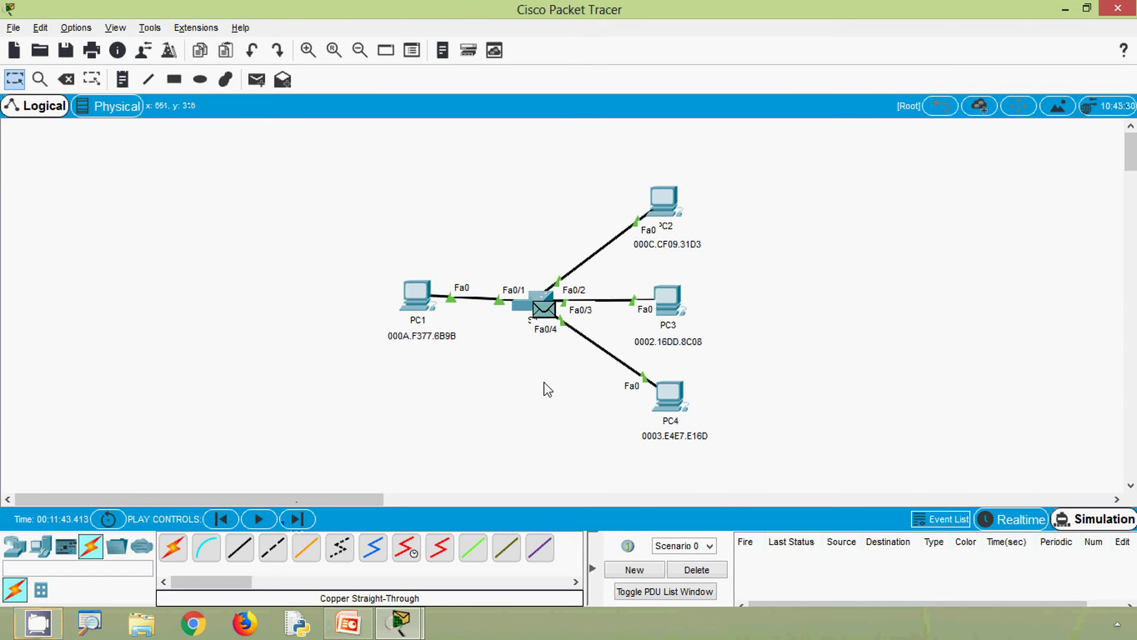
left_click(544, 309)
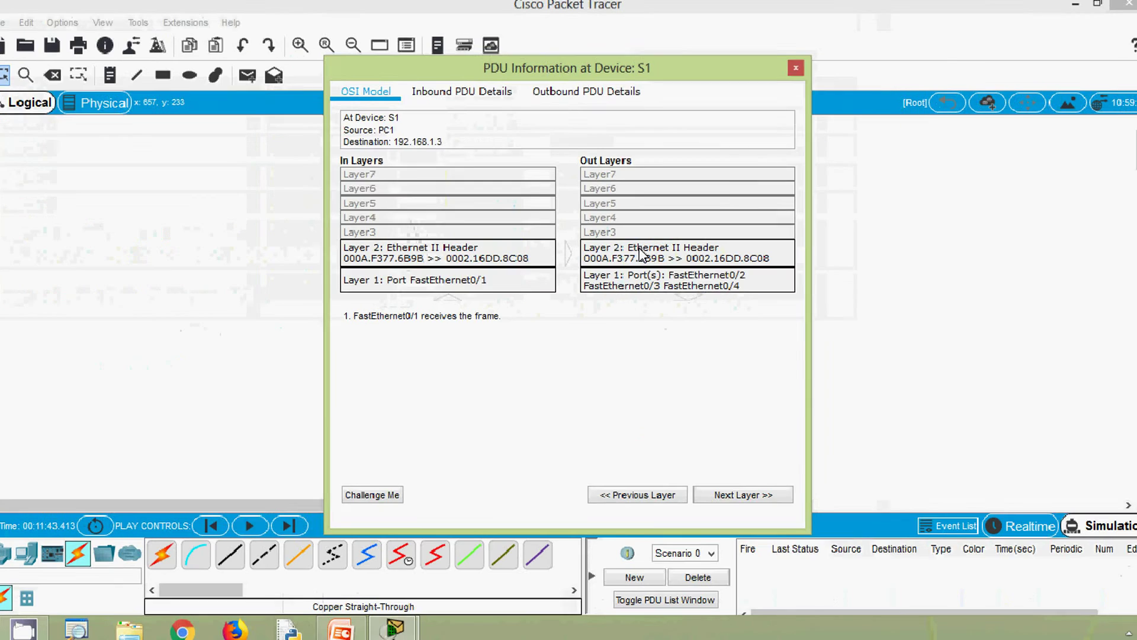
left_click(792, 72)
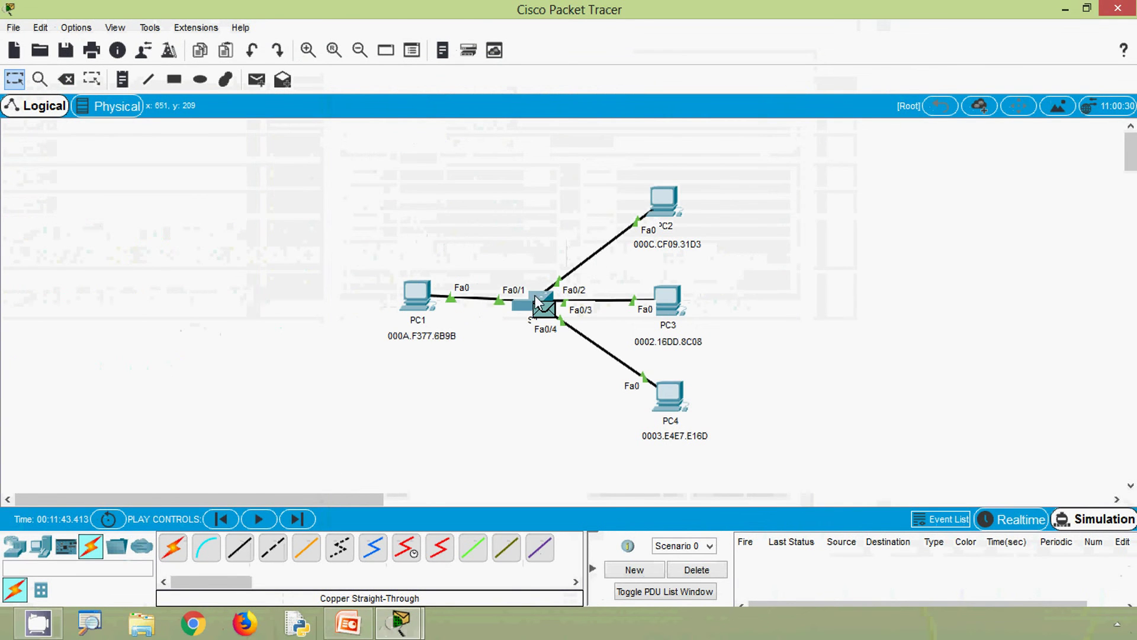
Step: Review the MAC table output in S1's CLI and recheck the outgoing ports in the PDU information at S1
left_click(524, 311)
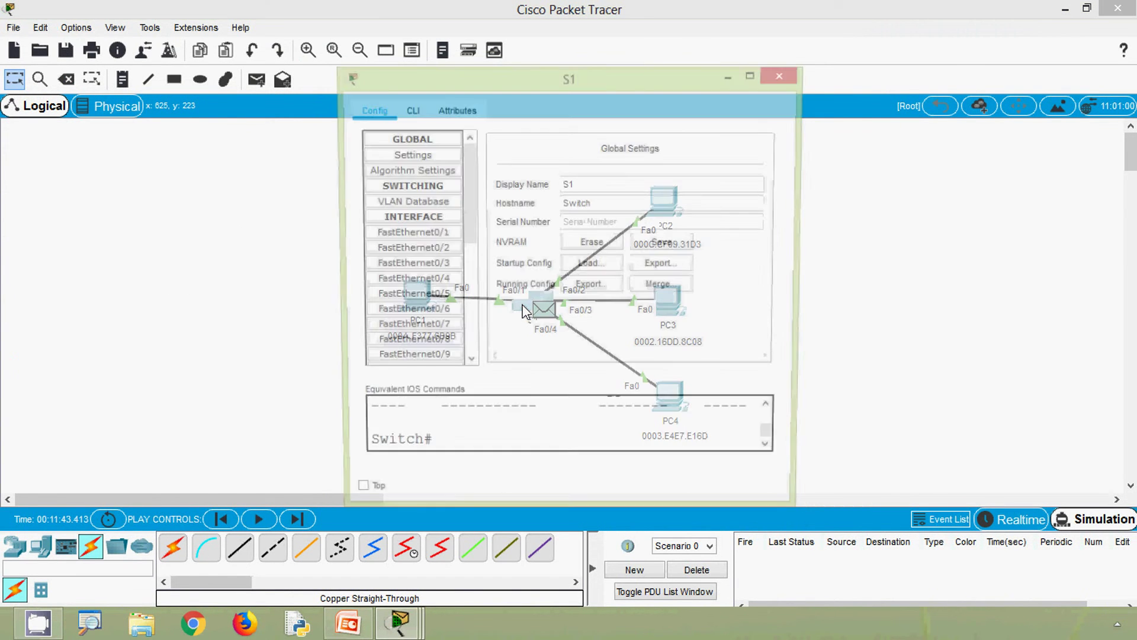
left_click(412, 112)
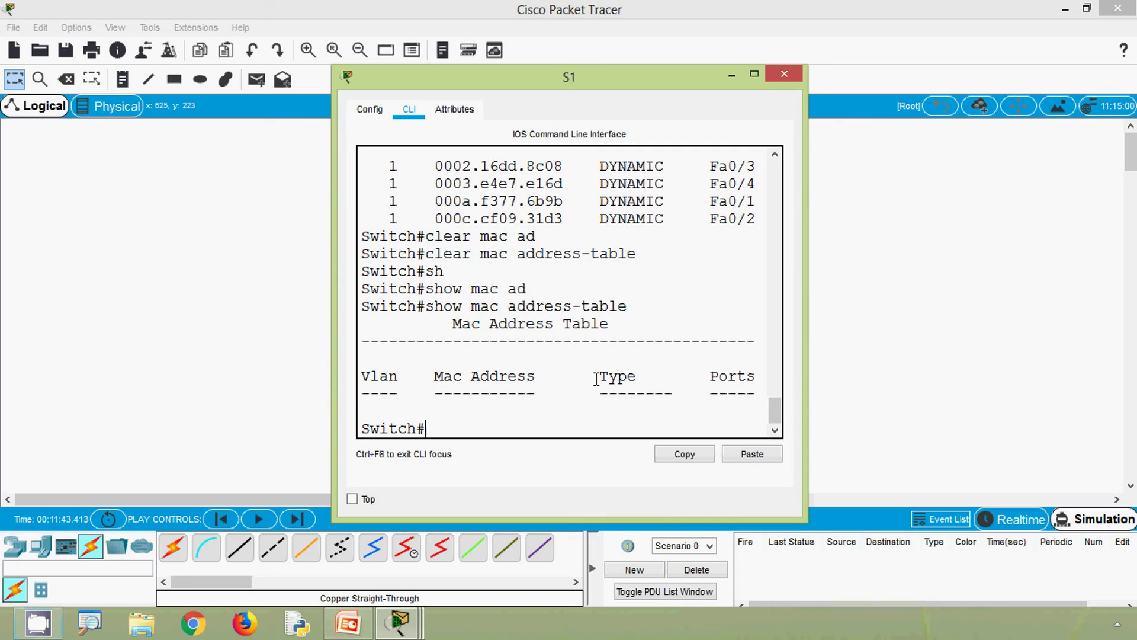
left_click(785, 77)
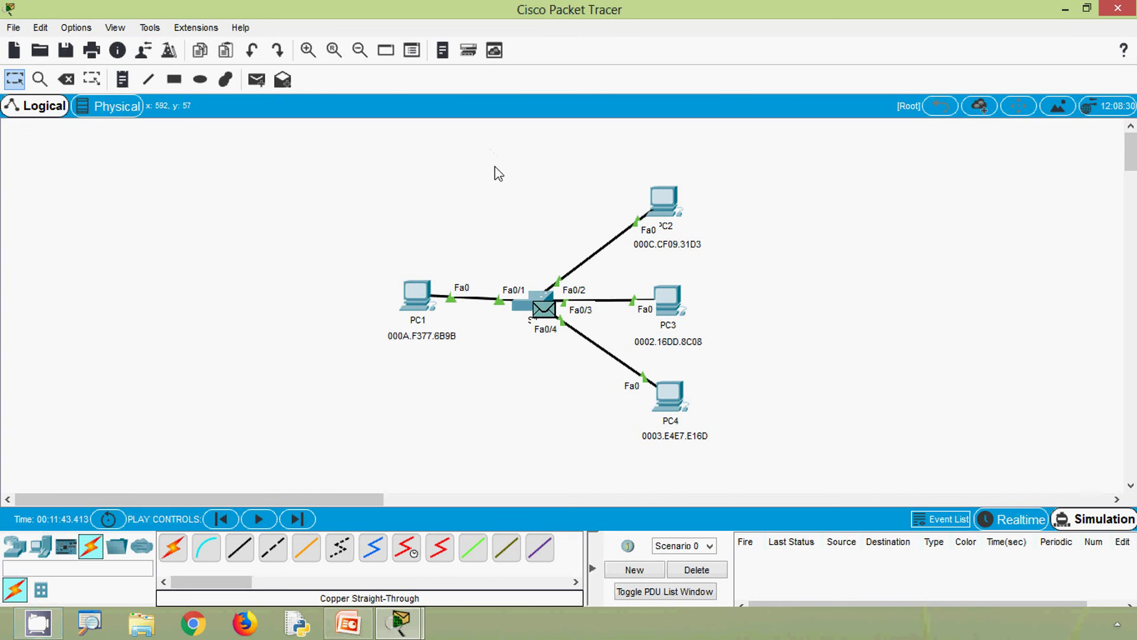
left_click(545, 308)
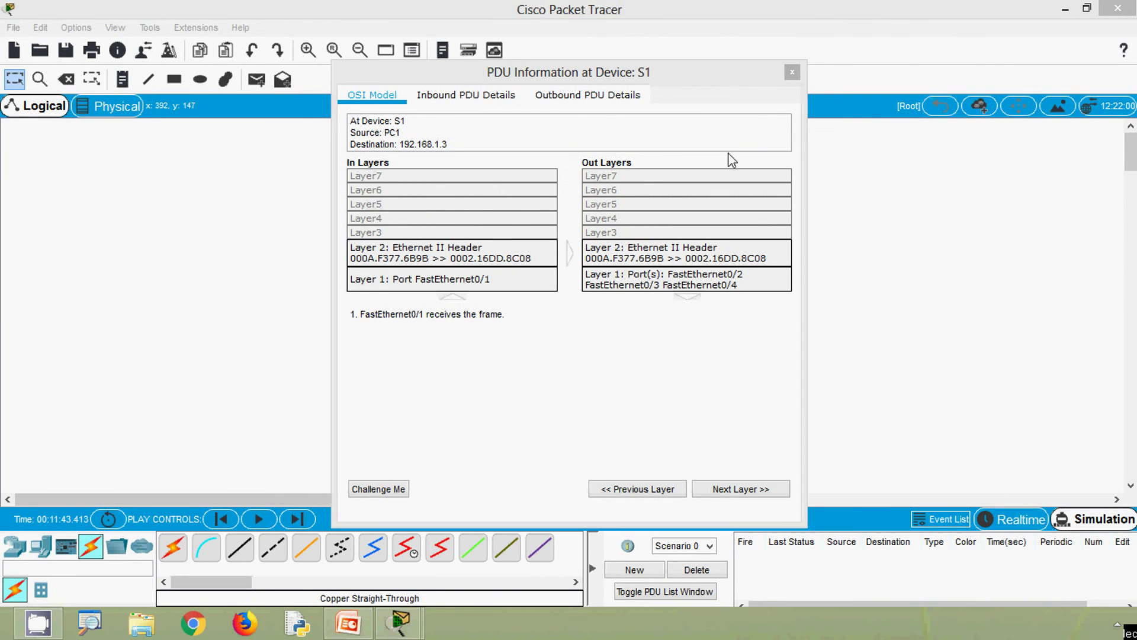
left_click(790, 76)
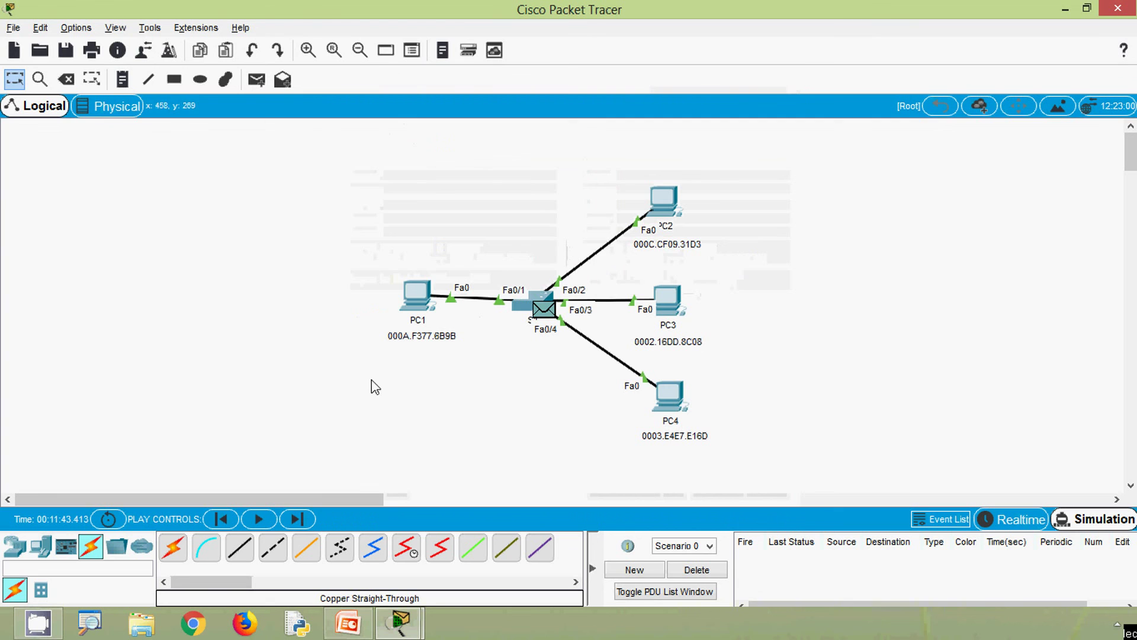
Step: Step the simulation through S1's flooding of the frame to PC2, PC3 and PC4 and PC3's reply through S1 towards PC1
left_click(301, 520)
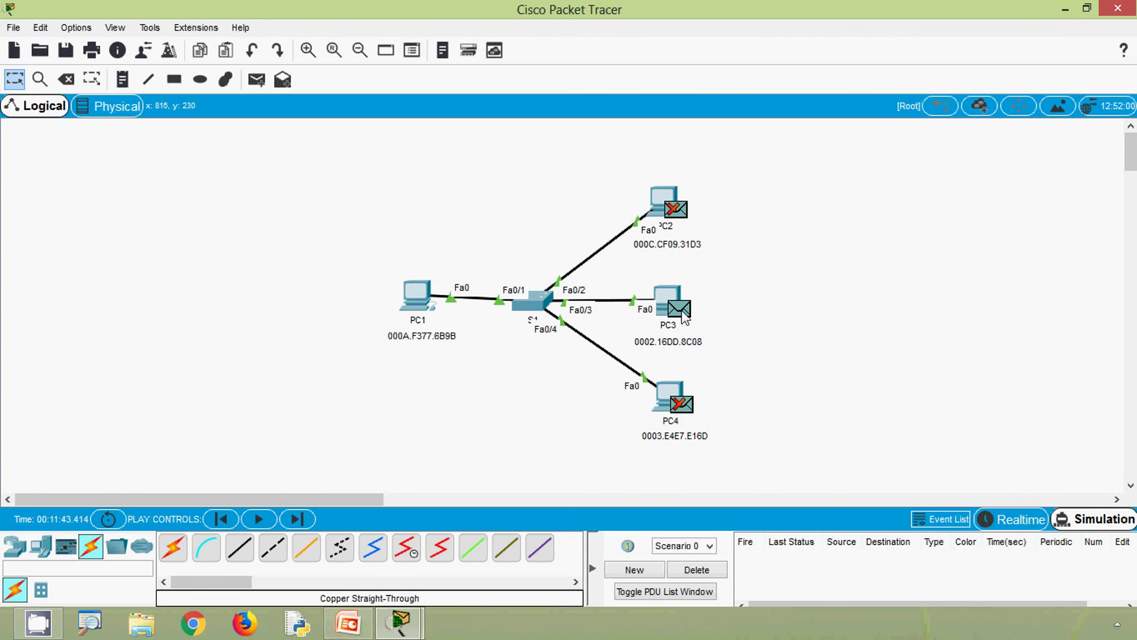
mouse_move(686, 318)
left_click(298, 519)
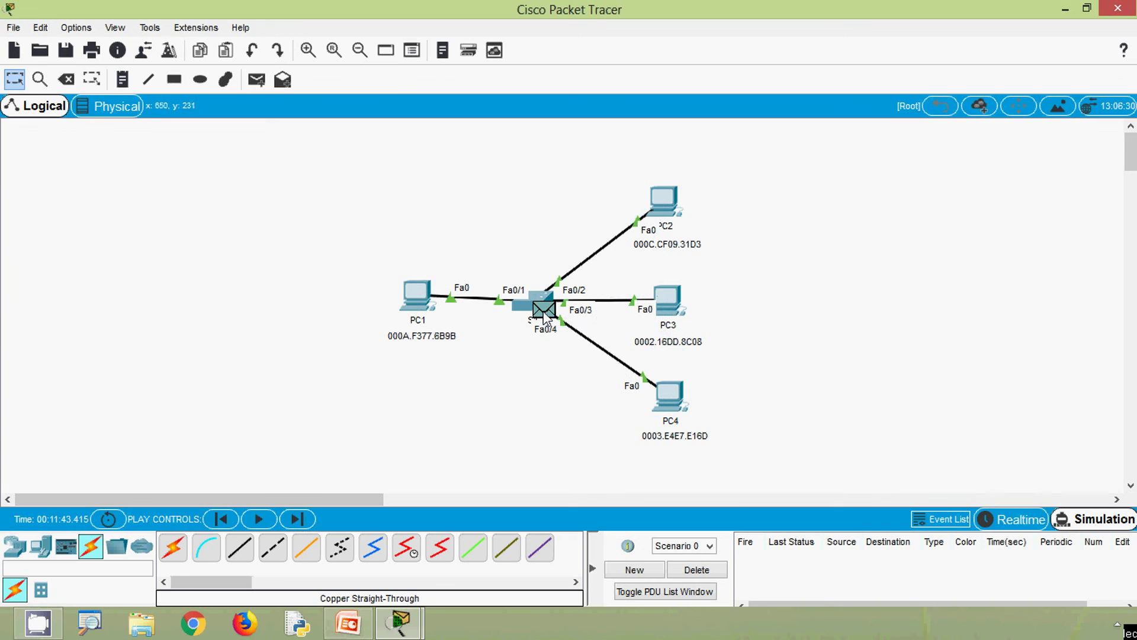
left_click(298, 519)
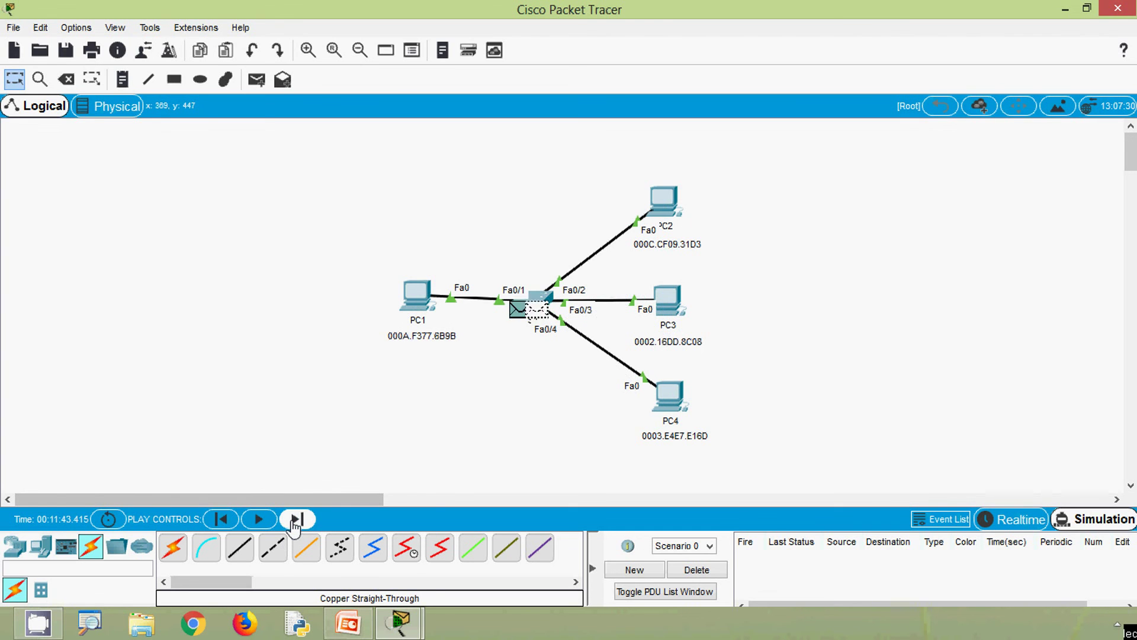